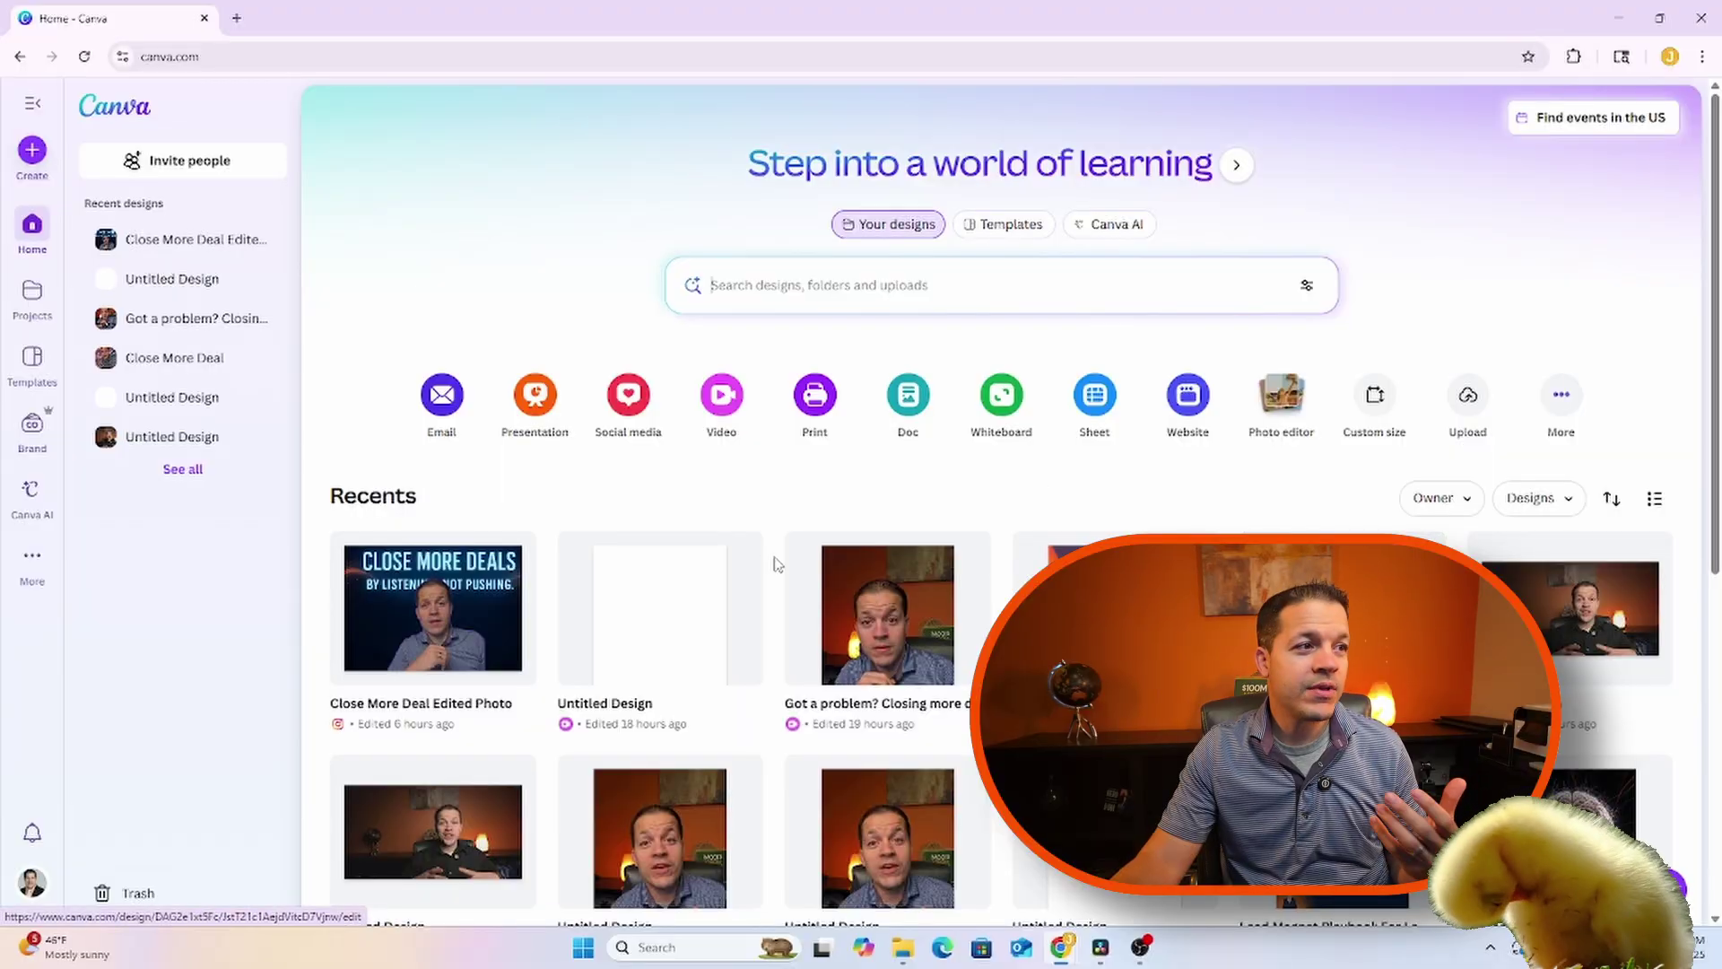
# - Create a new Mobile Video design found by searching 'video' in Create a design
pyautogui.click(36, 154)
pyautogui.write('v')
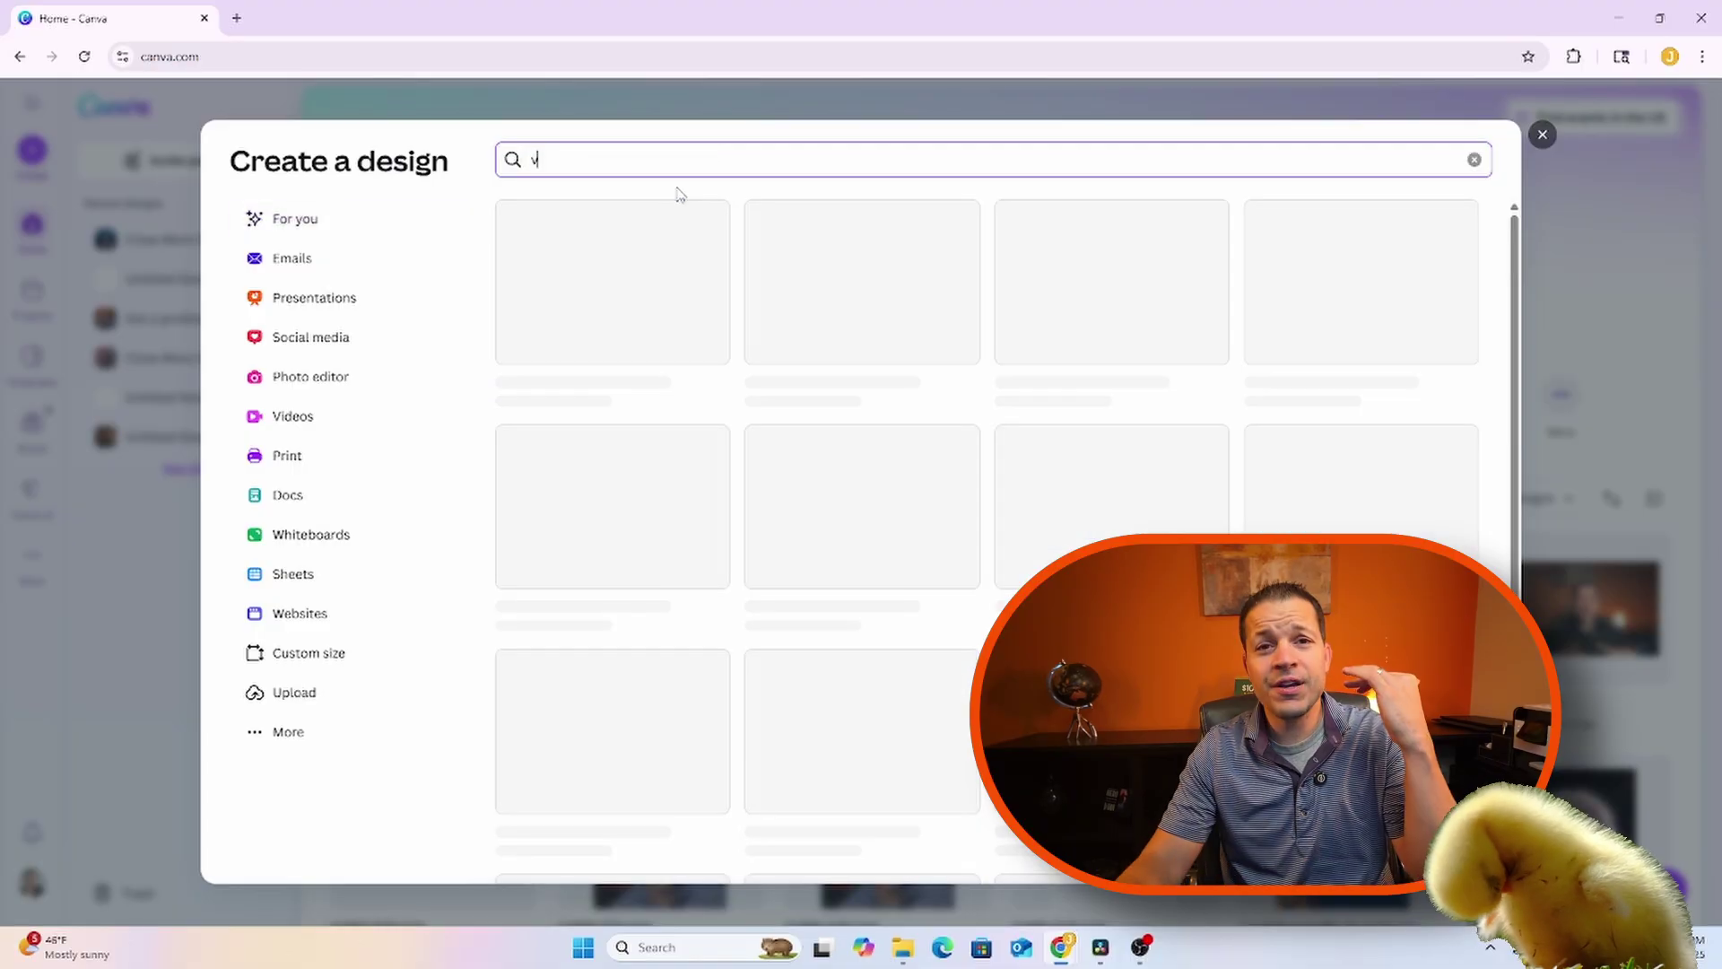
pyautogui.write('ideo')
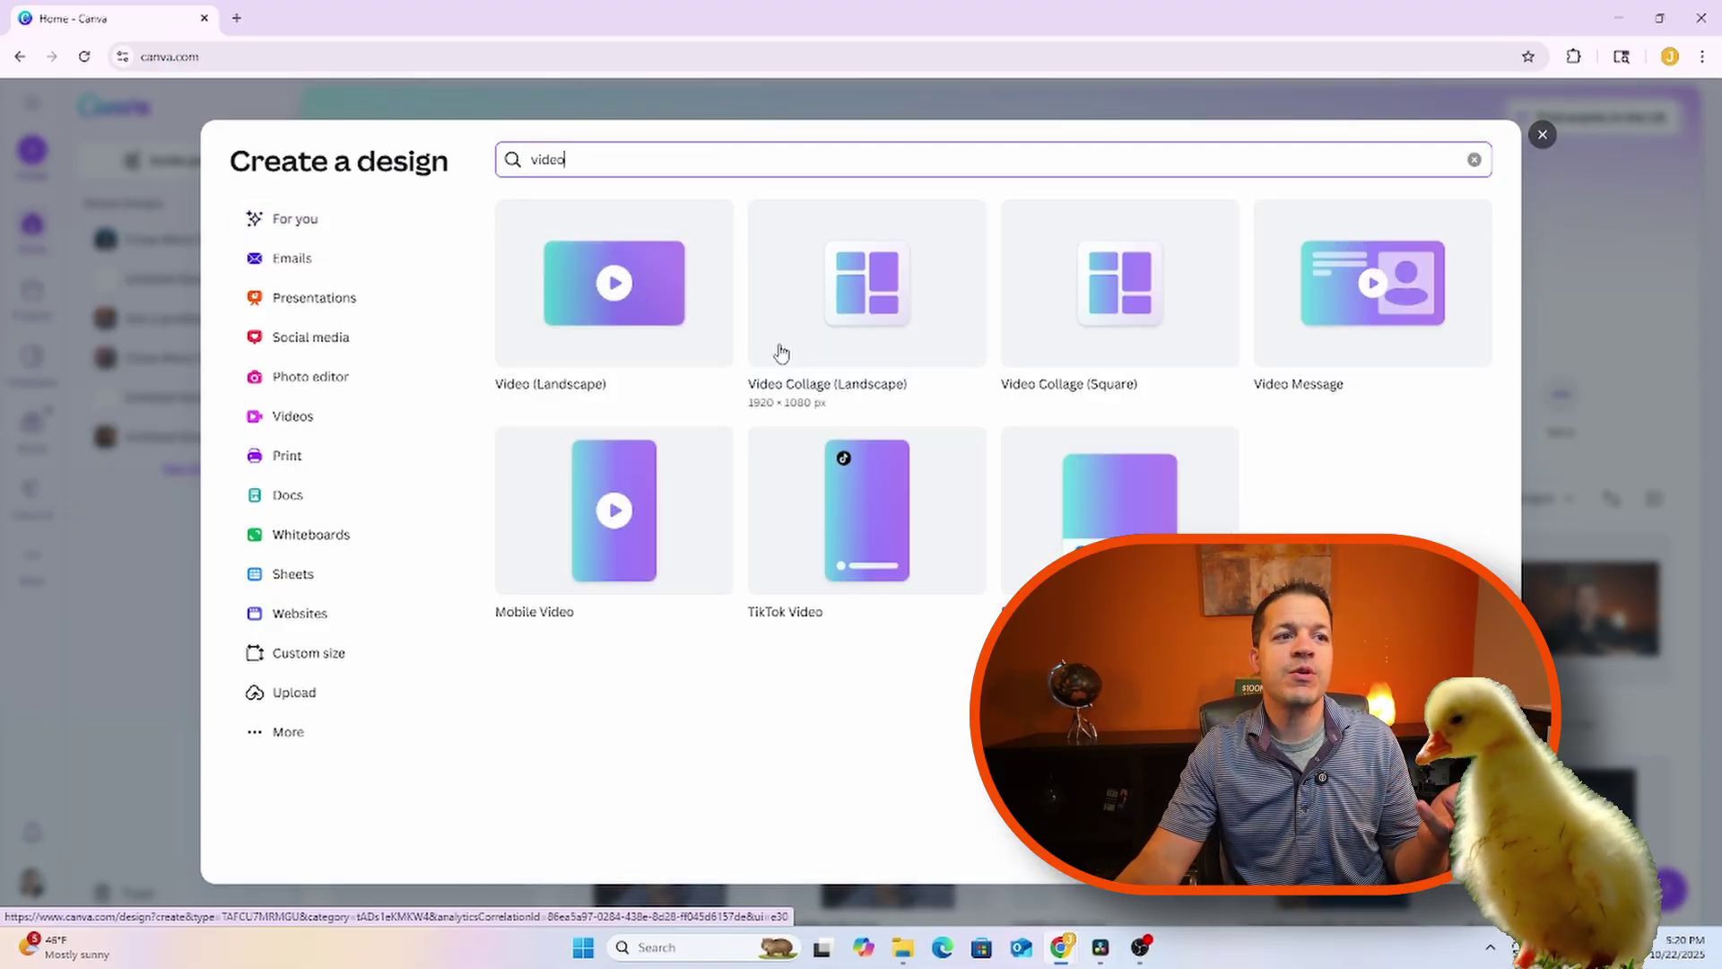
pyautogui.click(610, 531)
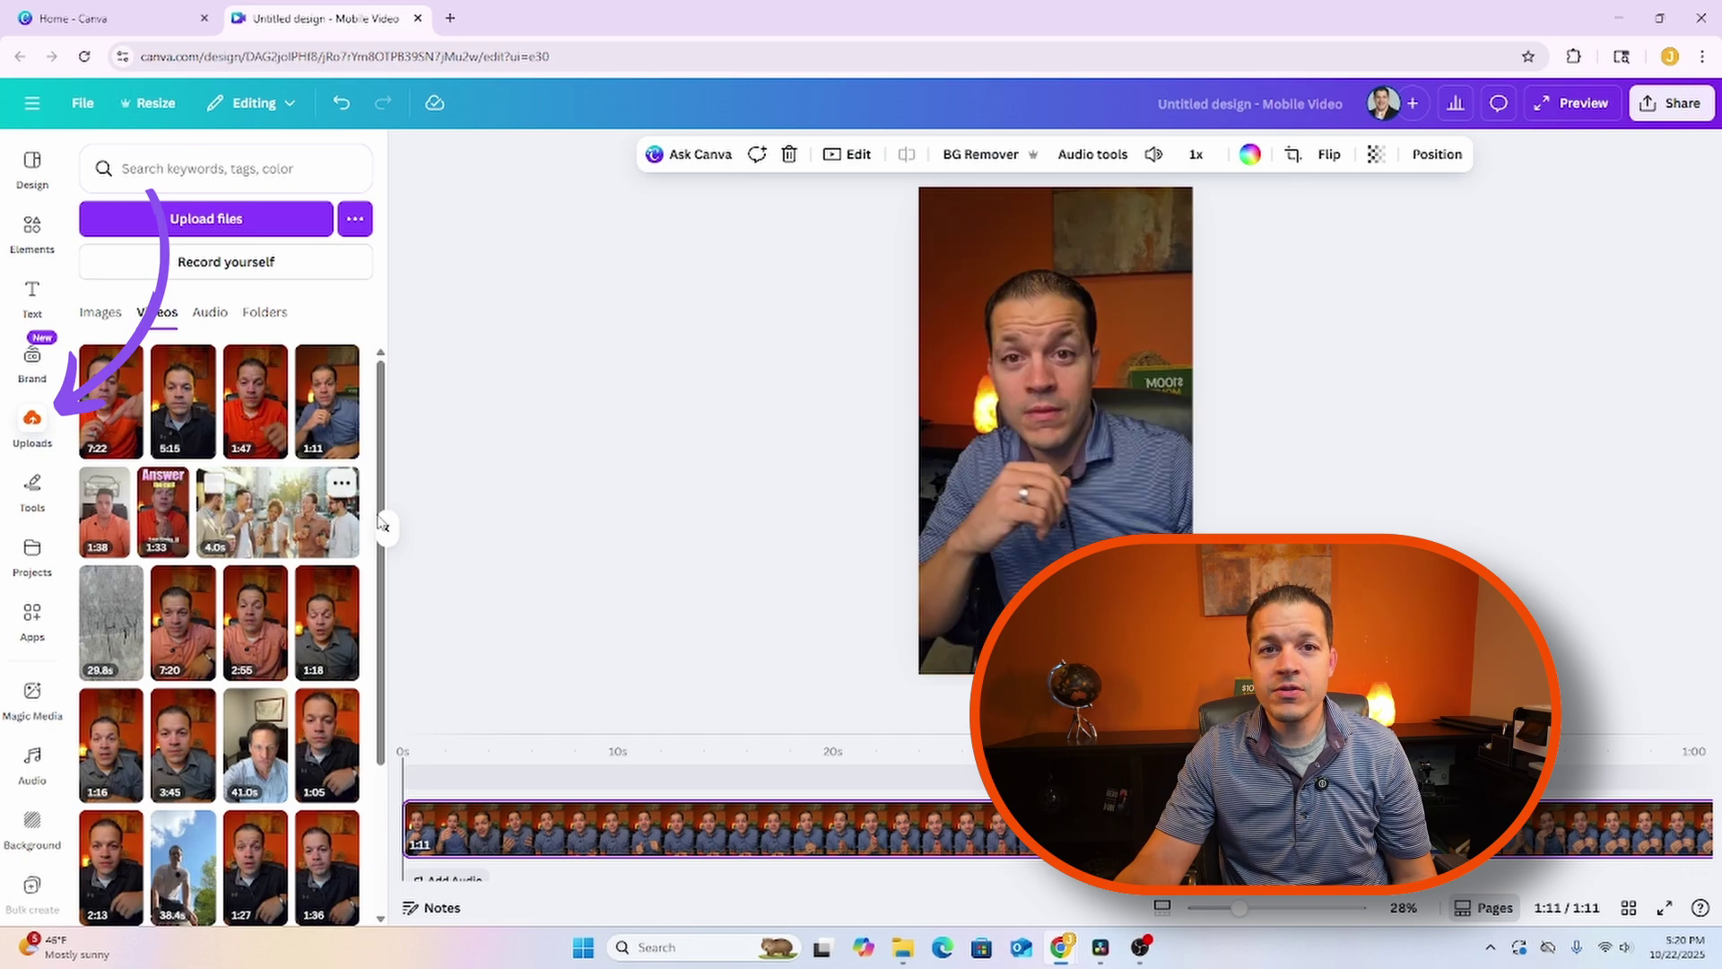
# - Show the Elements library beside the loaded 1:11 talking-head clip
pyautogui.click(31, 228)
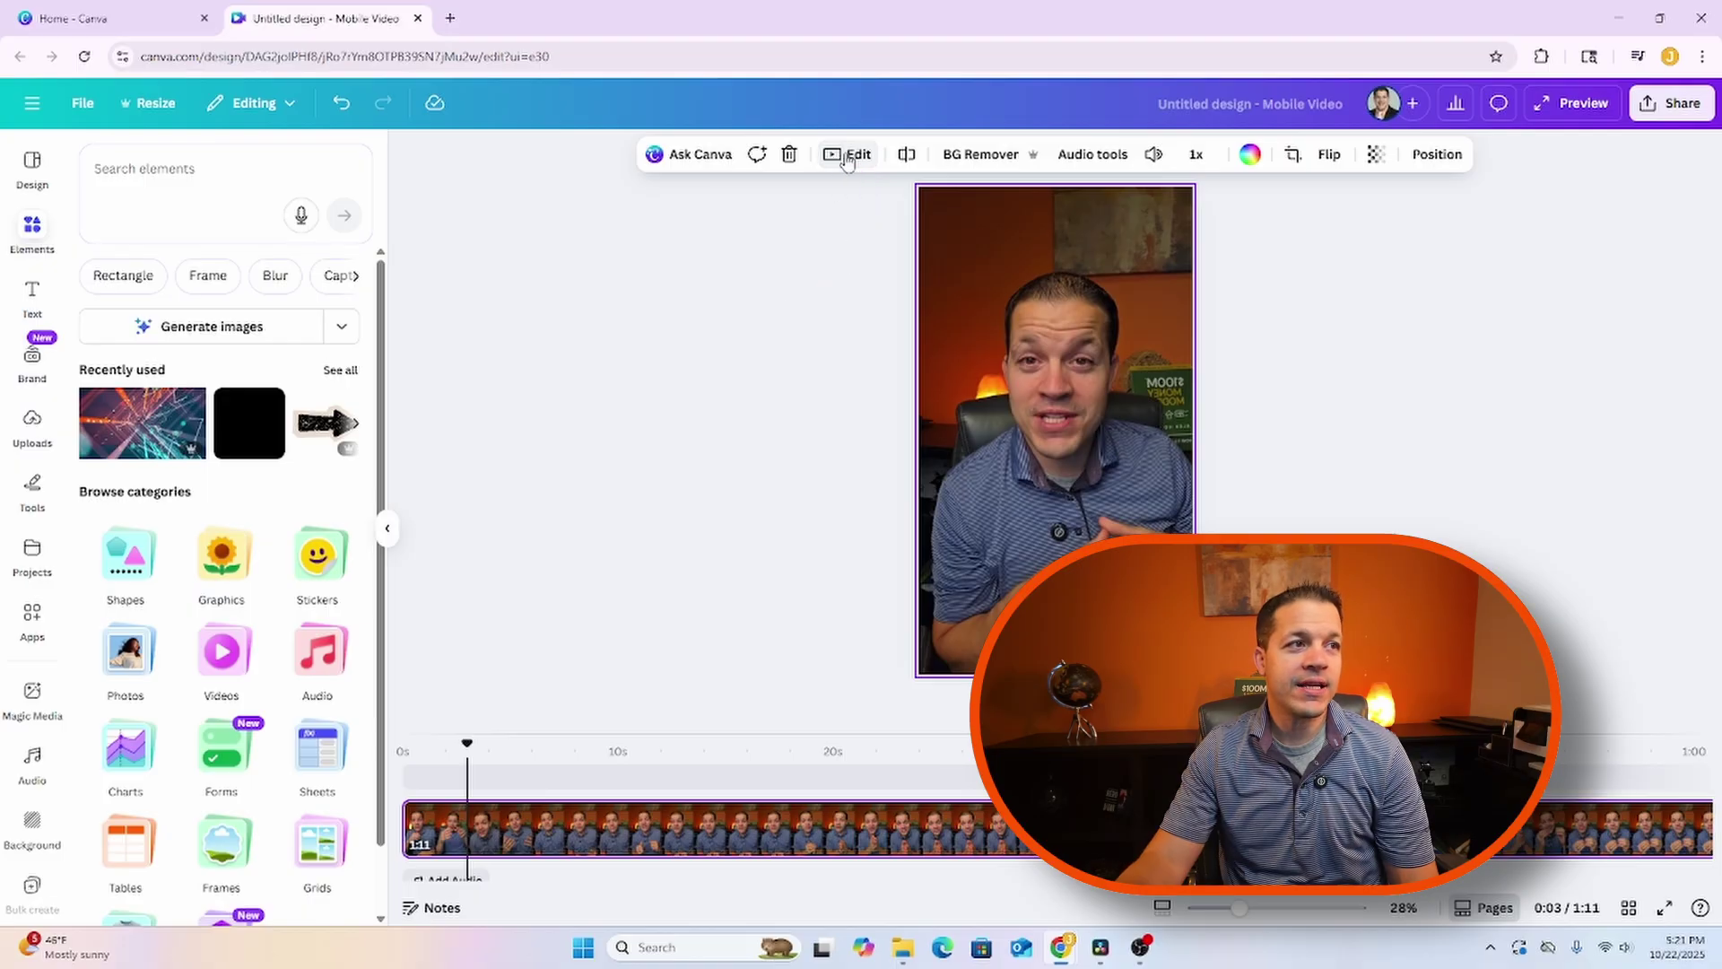
# - Add the Opening Hook, Key Advice, Listening Importance and Closing Tips highlights to the design
pyautogui.click(846, 156)
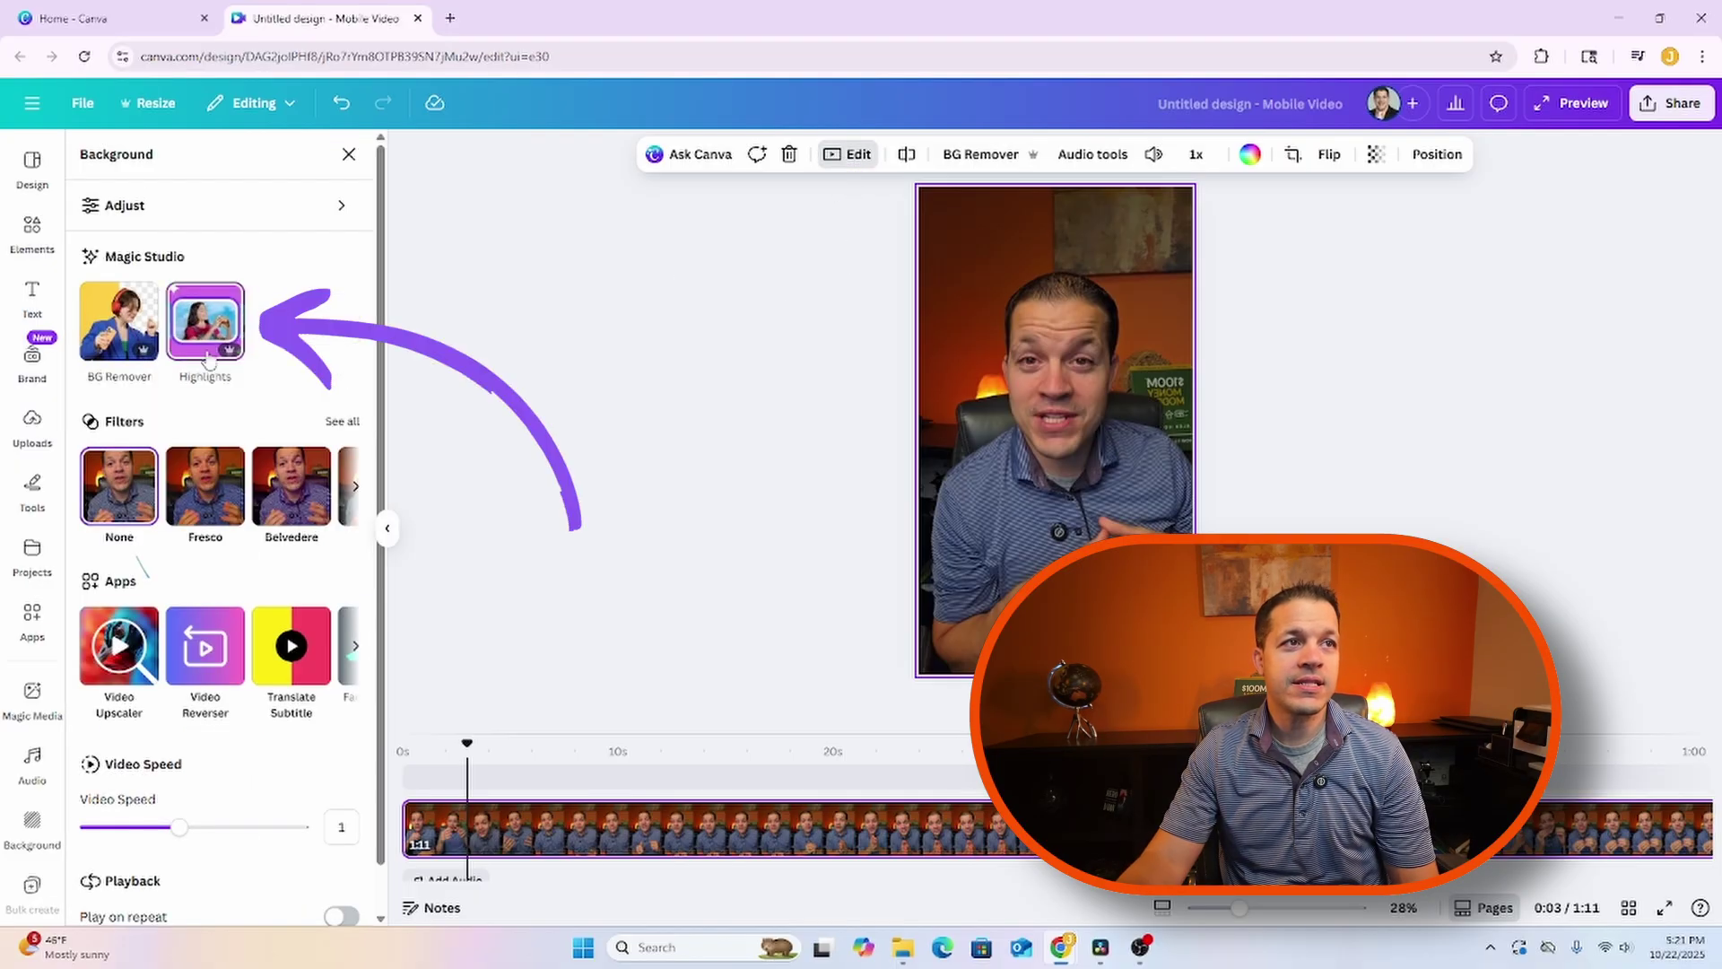
pyautogui.click(224, 318)
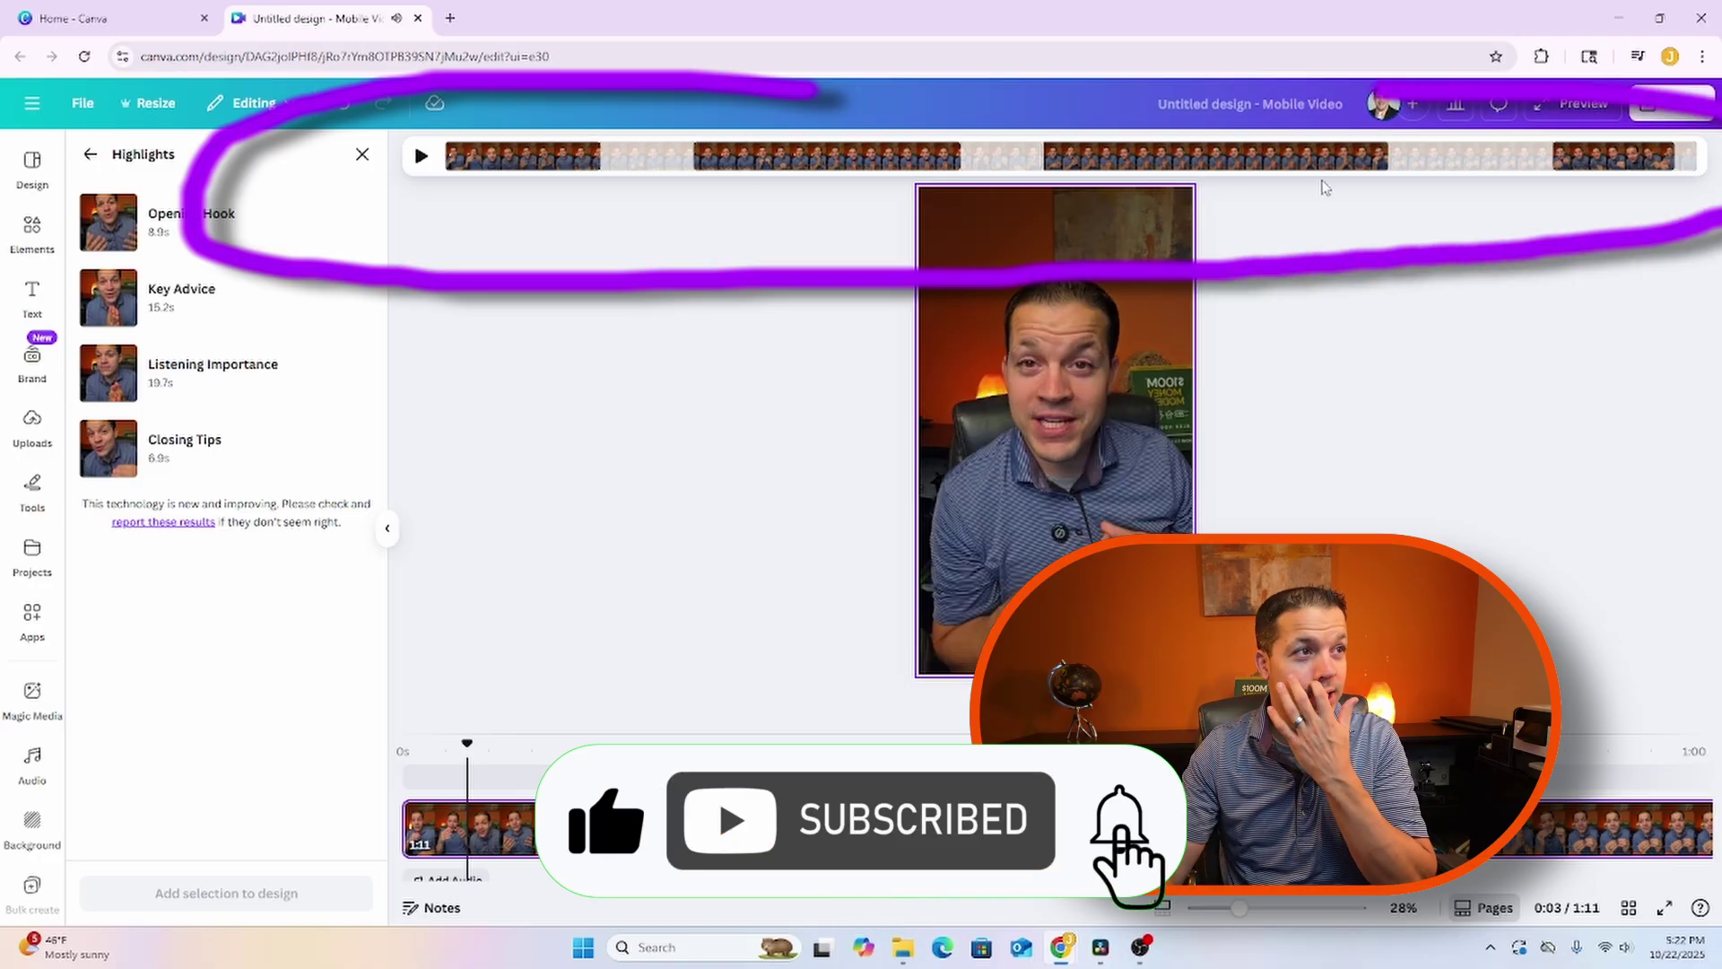
pyautogui.click(242, 235)
pyautogui.click(189, 311)
pyautogui.click(188, 375)
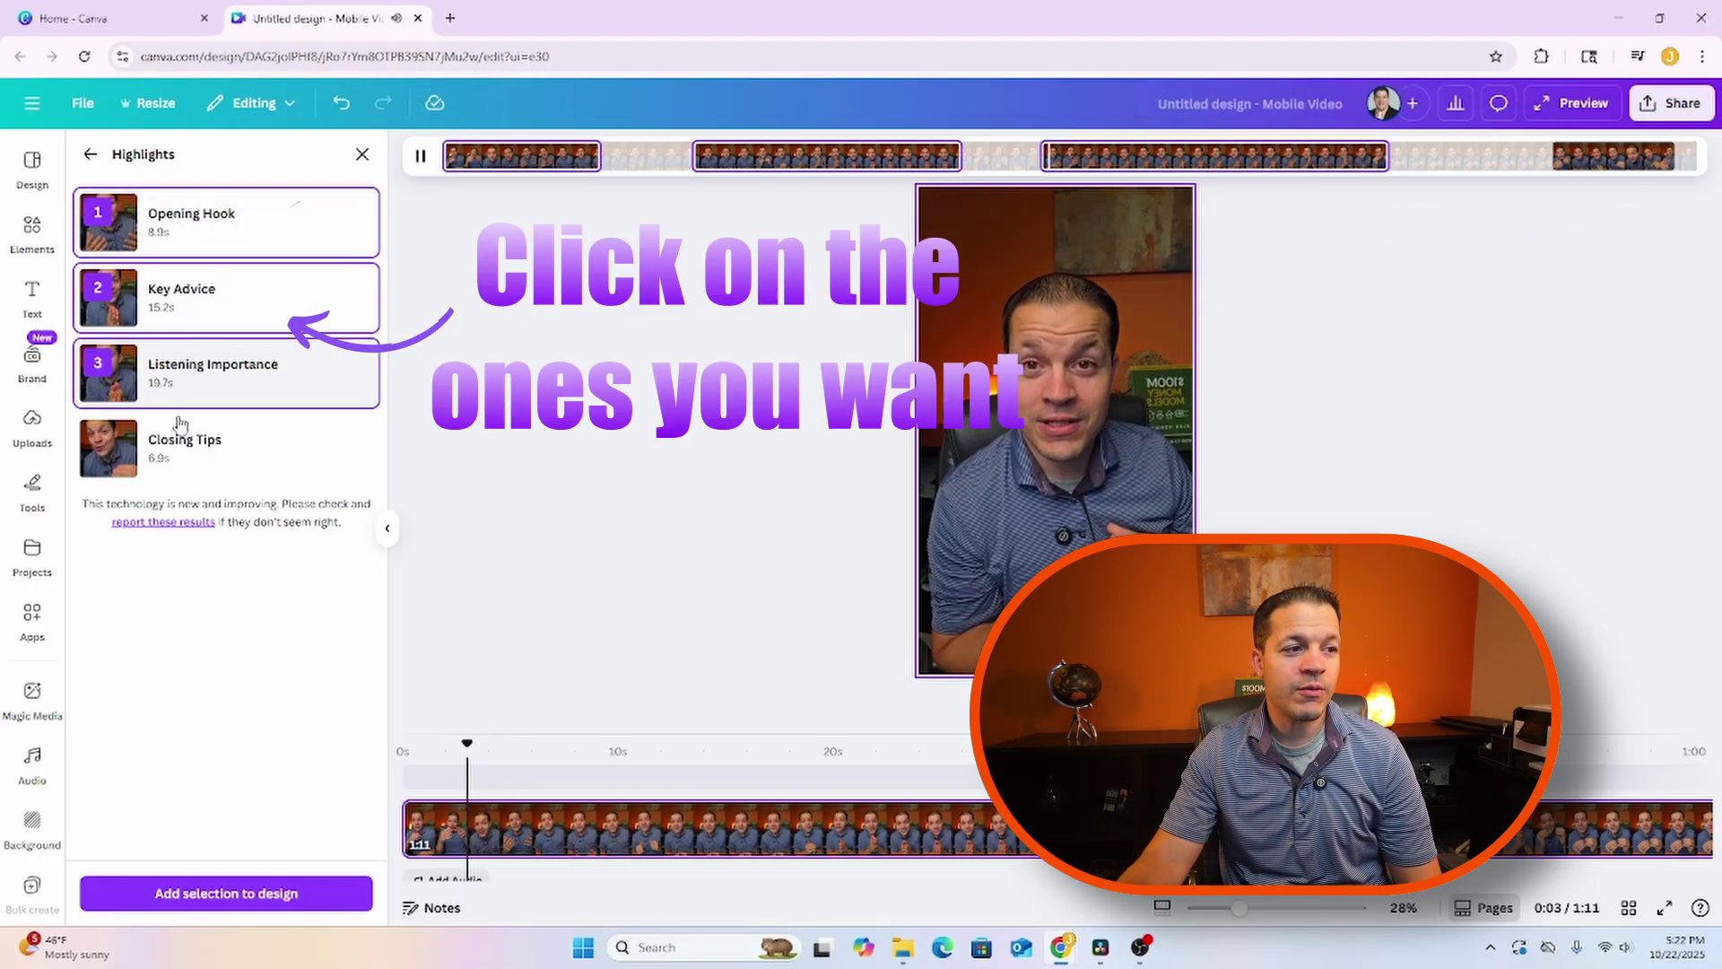
pyautogui.click(182, 446)
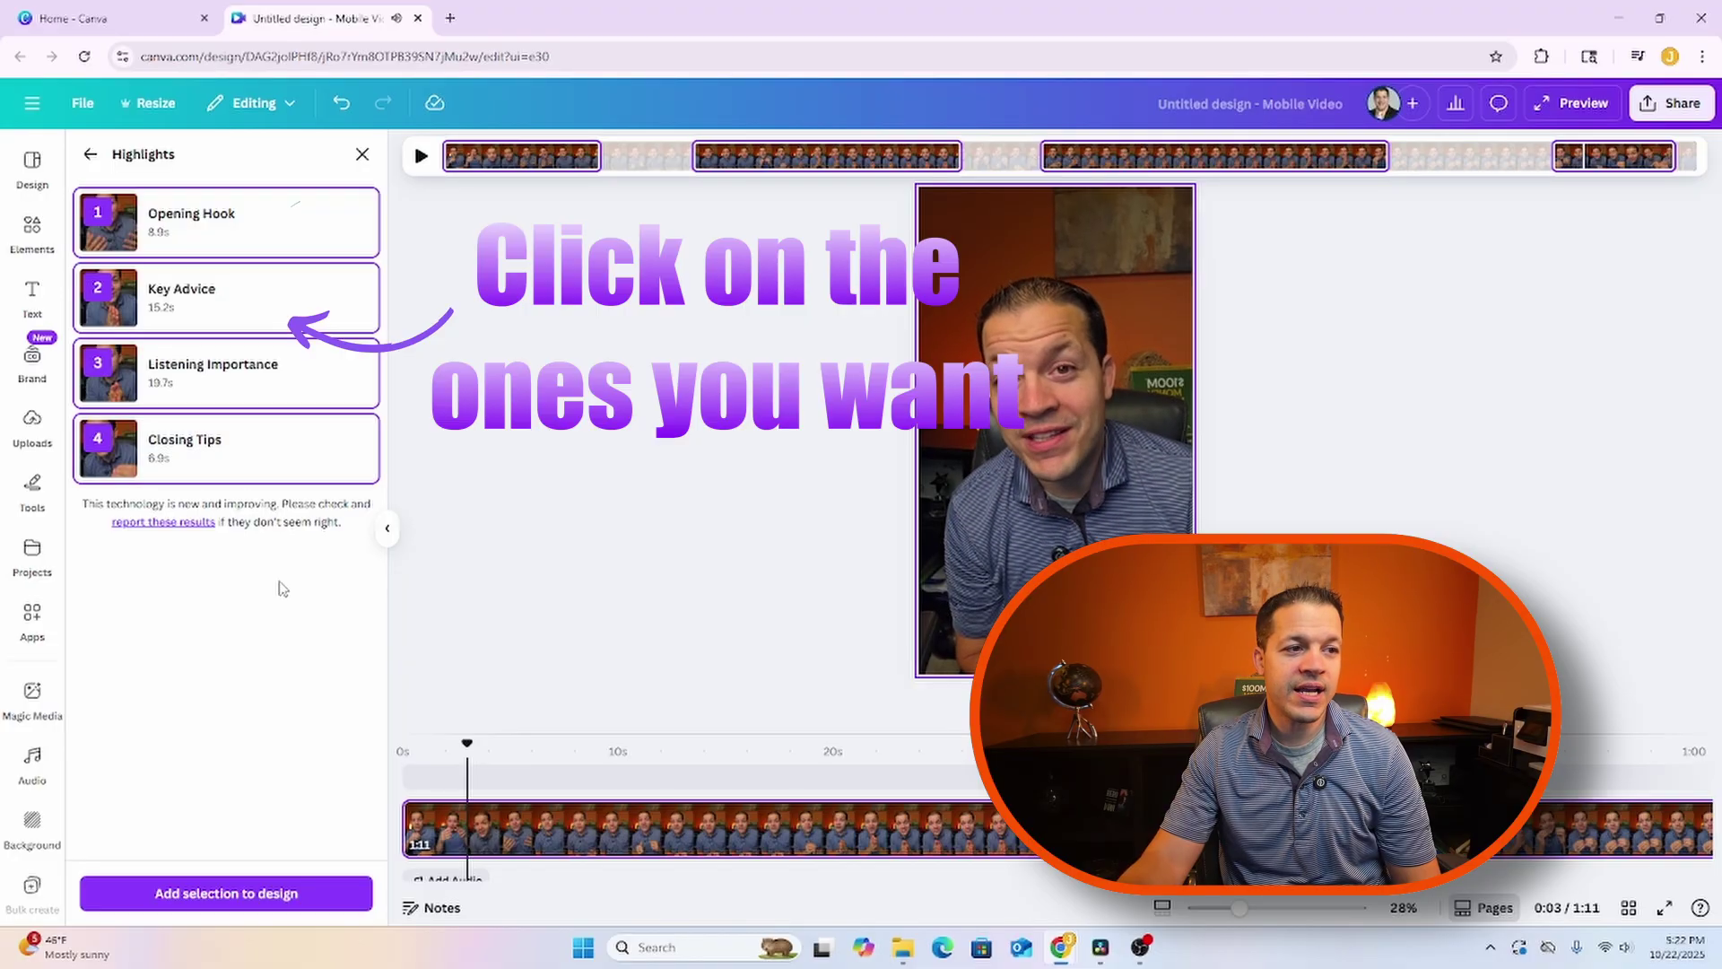
pyautogui.click(281, 895)
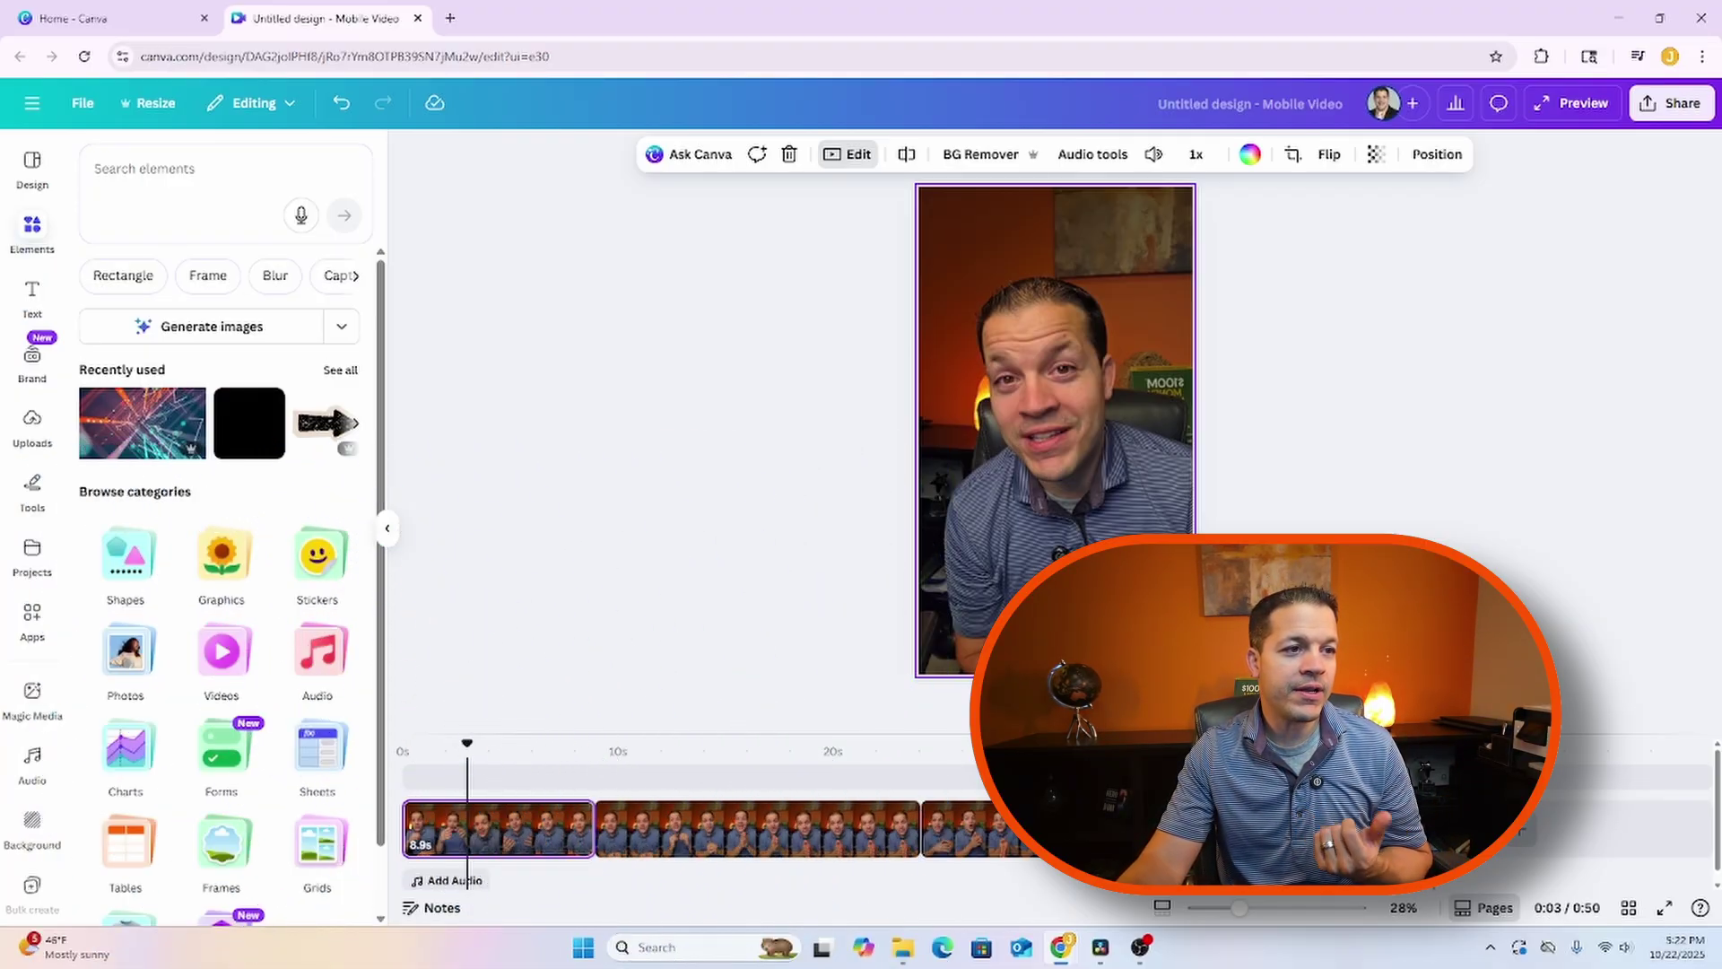
# - Split the first clip at the playhead, leaving a 4.7-second opening clip
pyautogui.rightClick(507, 838)
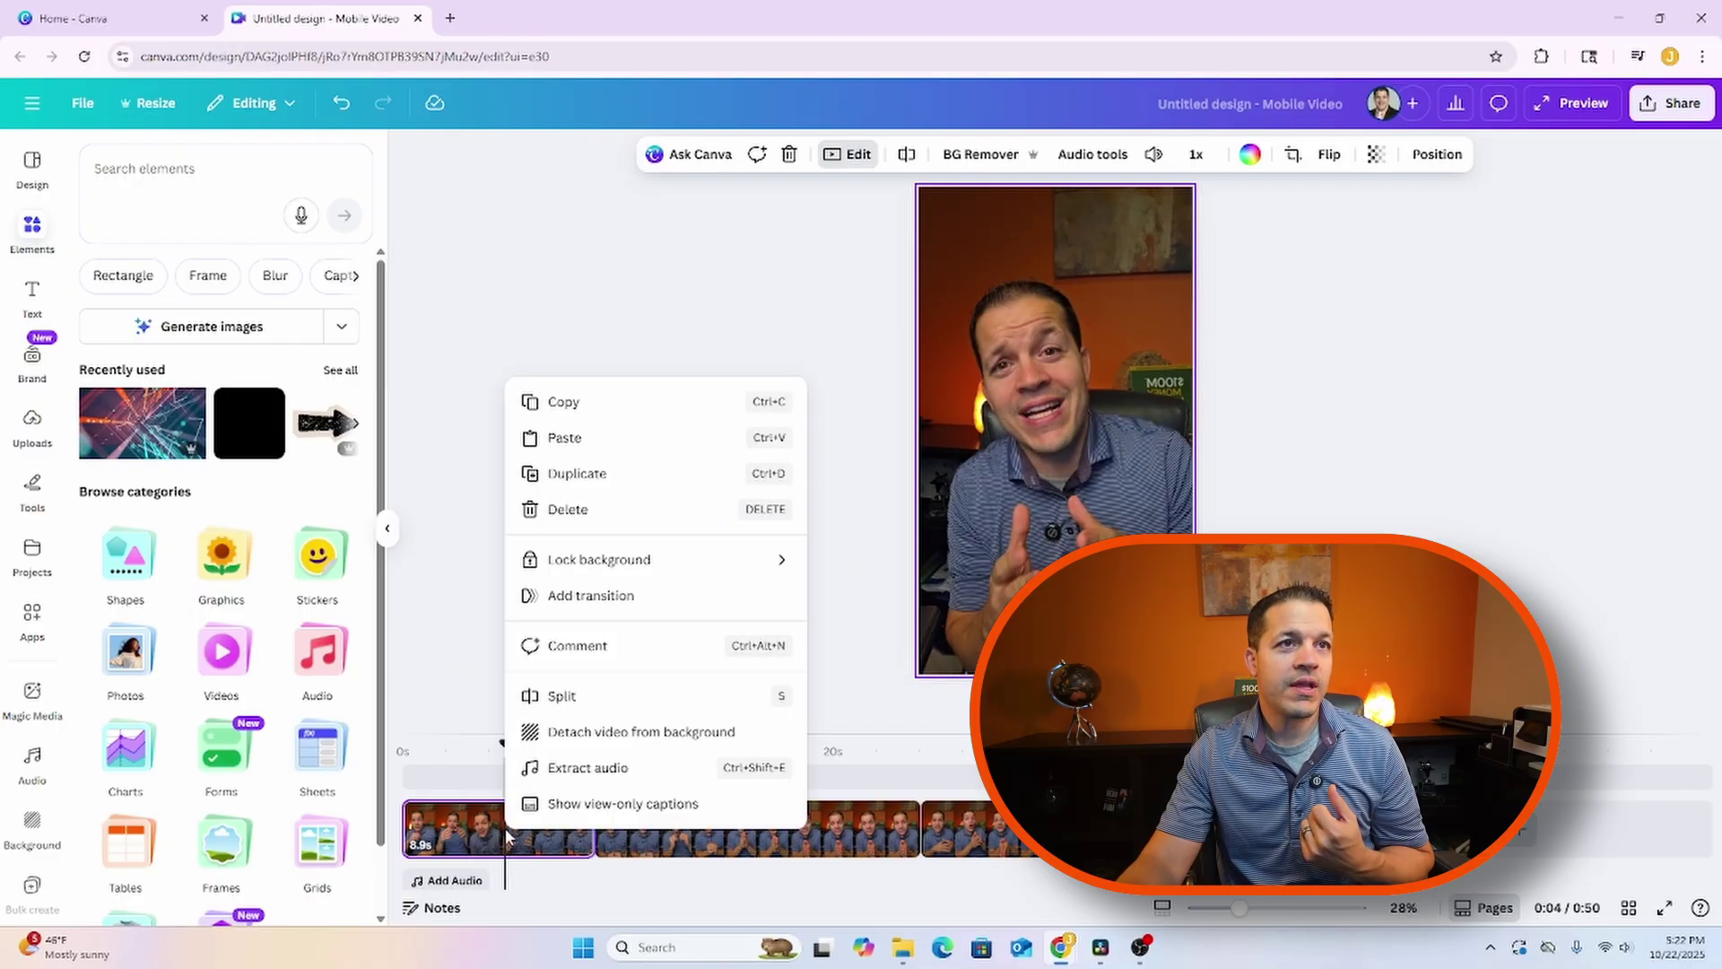
pyautogui.click(563, 696)
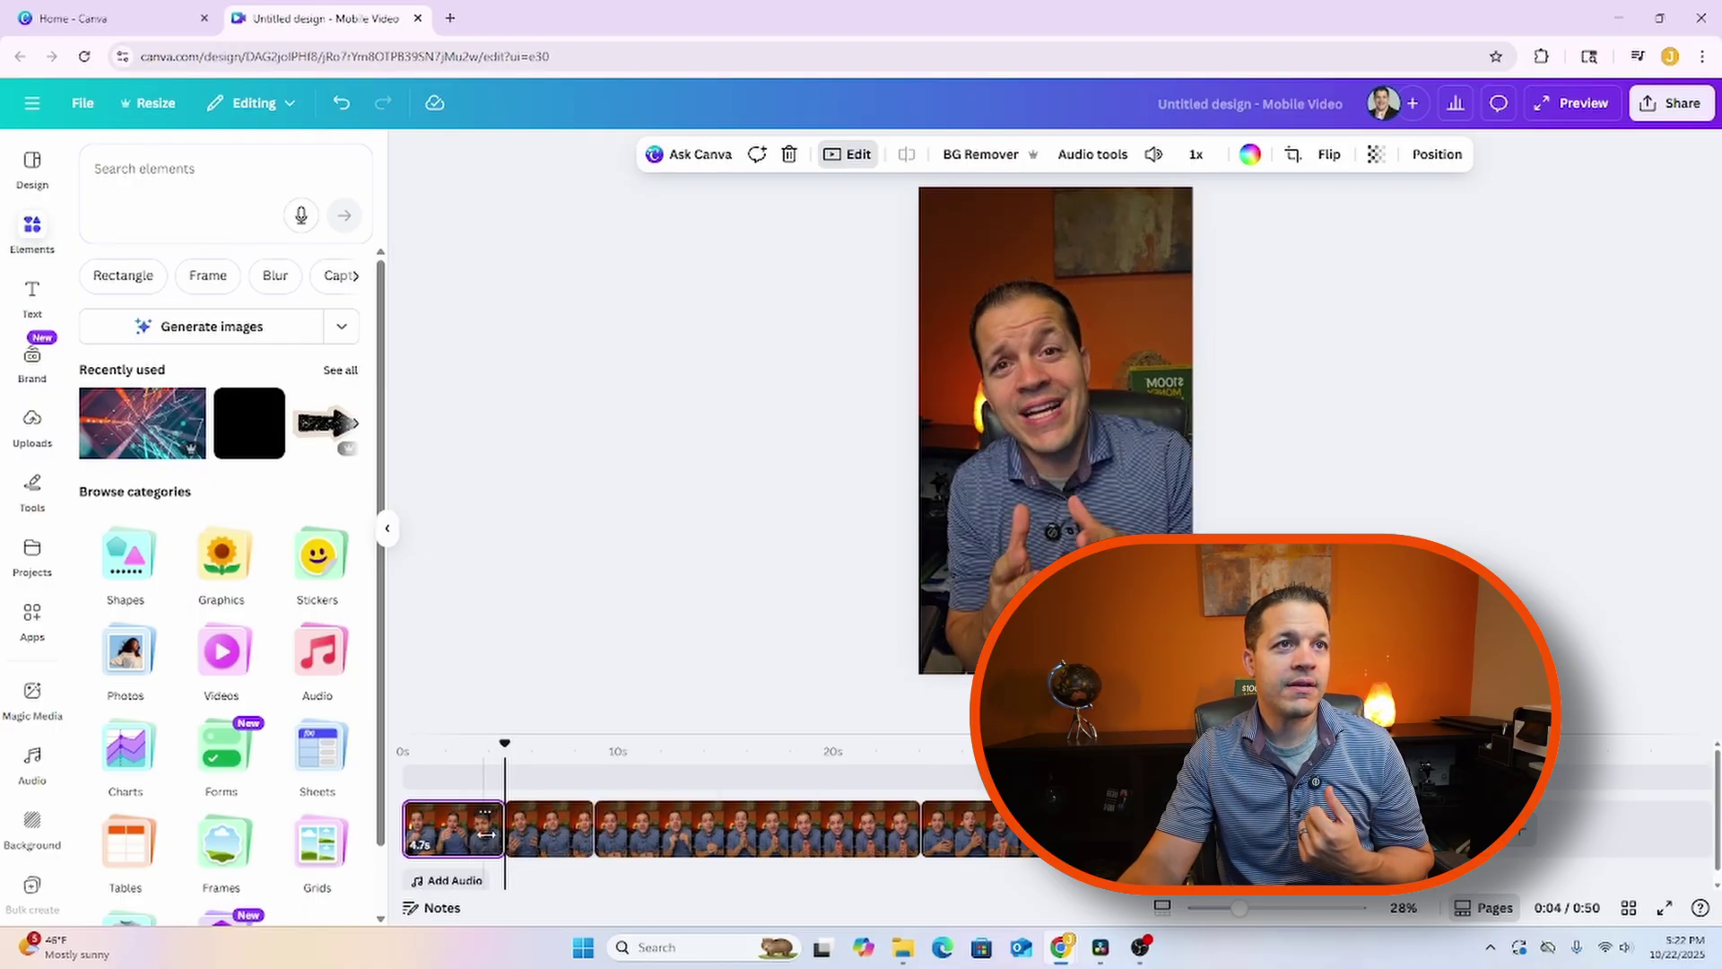
pyautogui.click(453, 832)
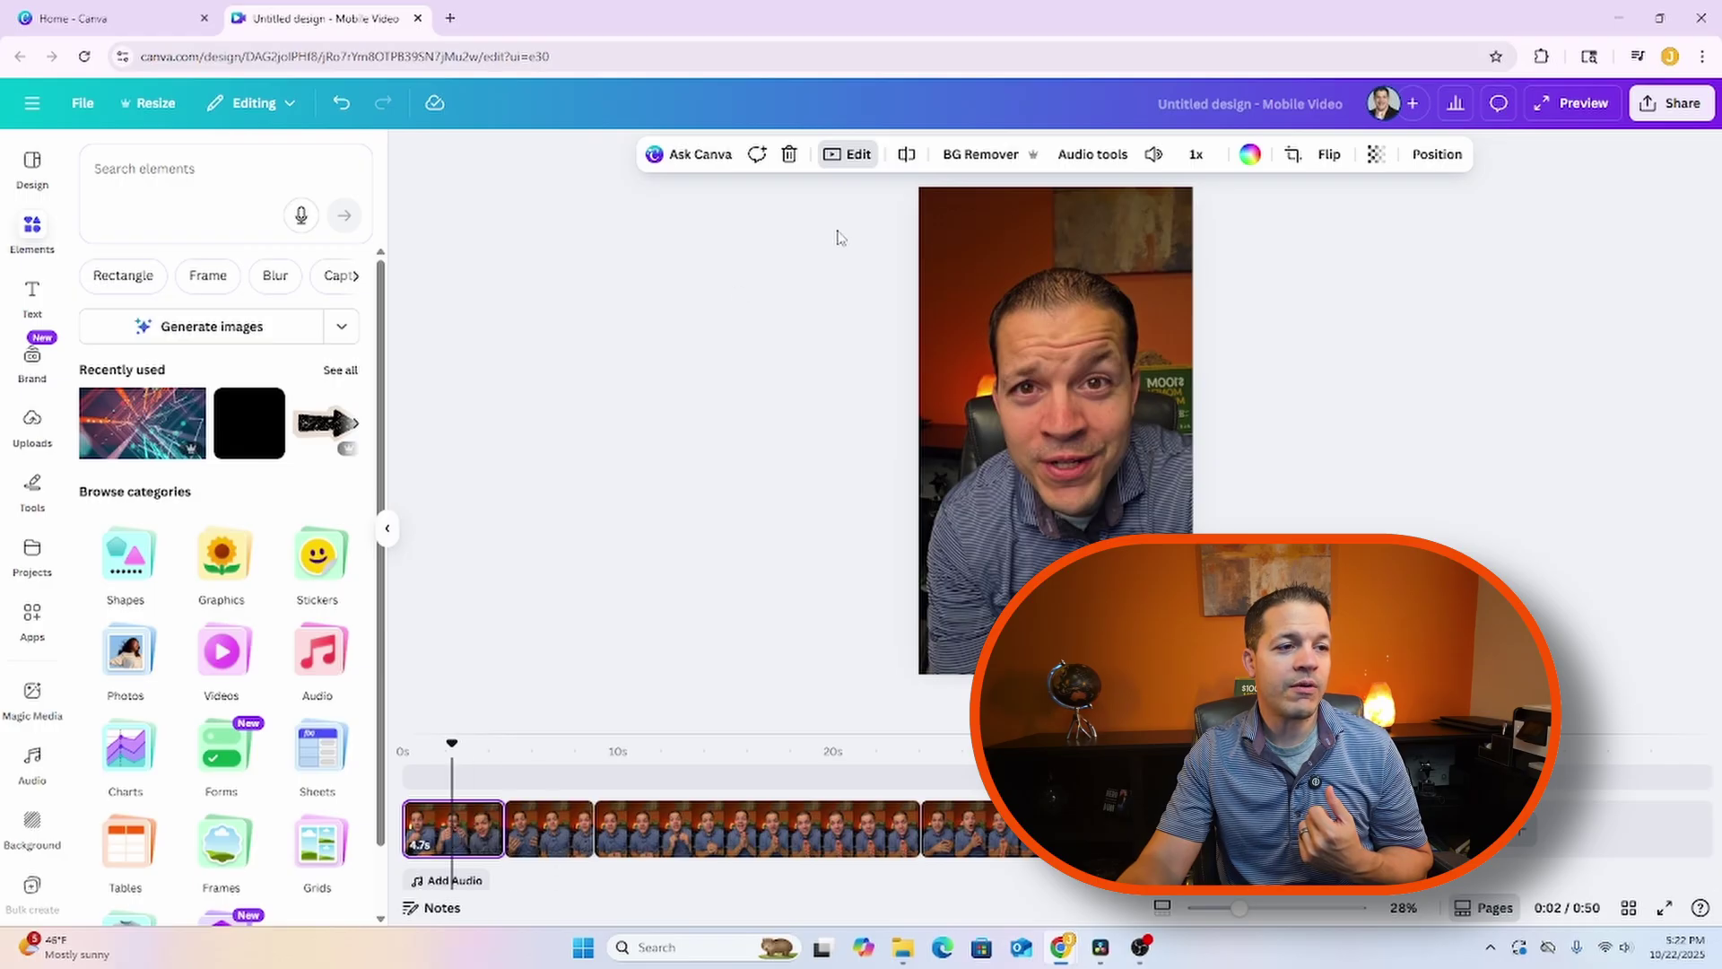
pyautogui.click(848, 161)
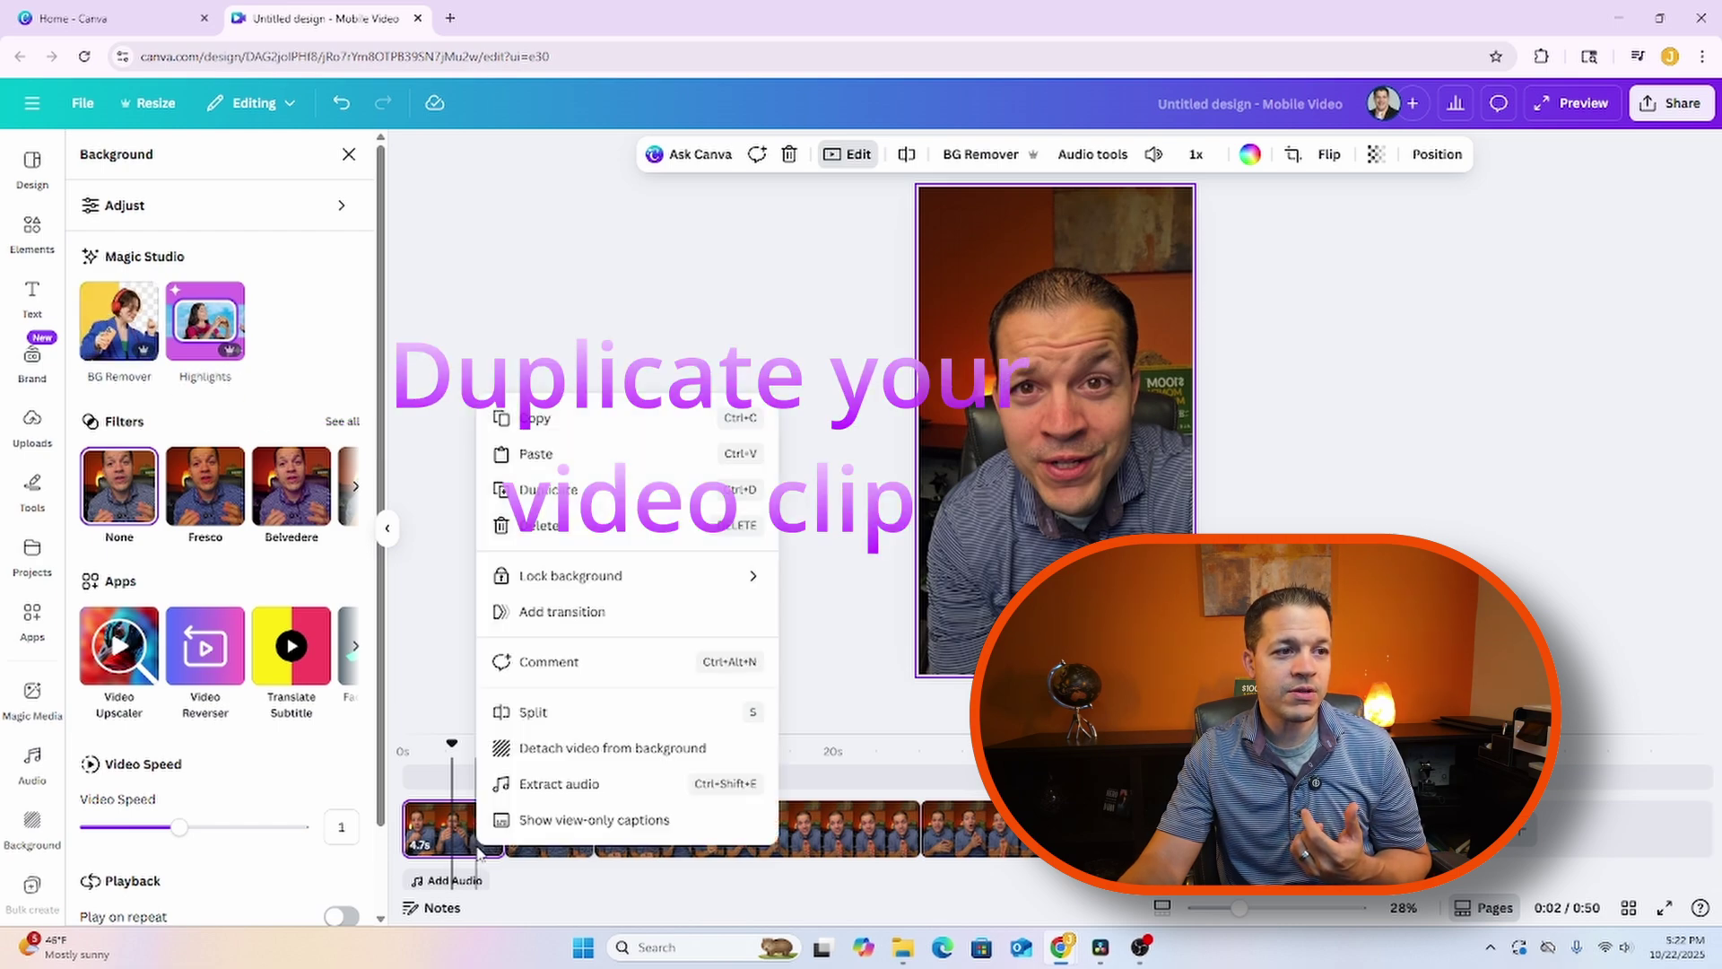
# - Duplicate the 4.7 s clip onto a layer above the main video and remove its background
pyautogui.rightClick(480, 818)
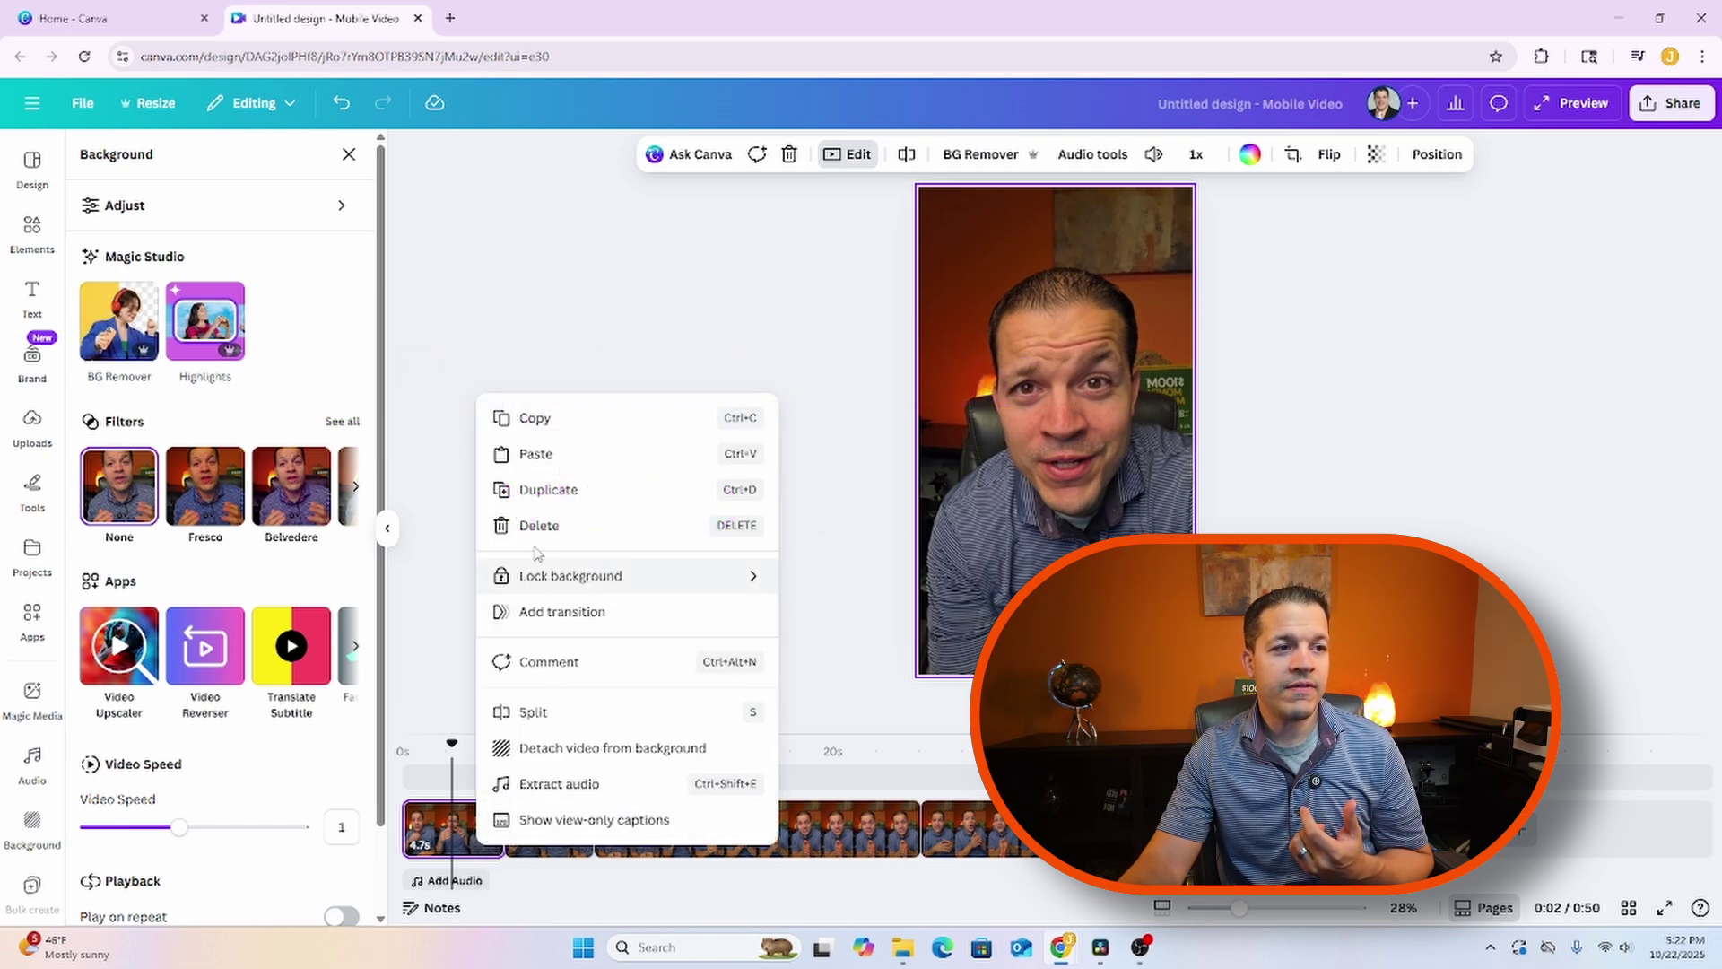
pyautogui.click(540, 491)
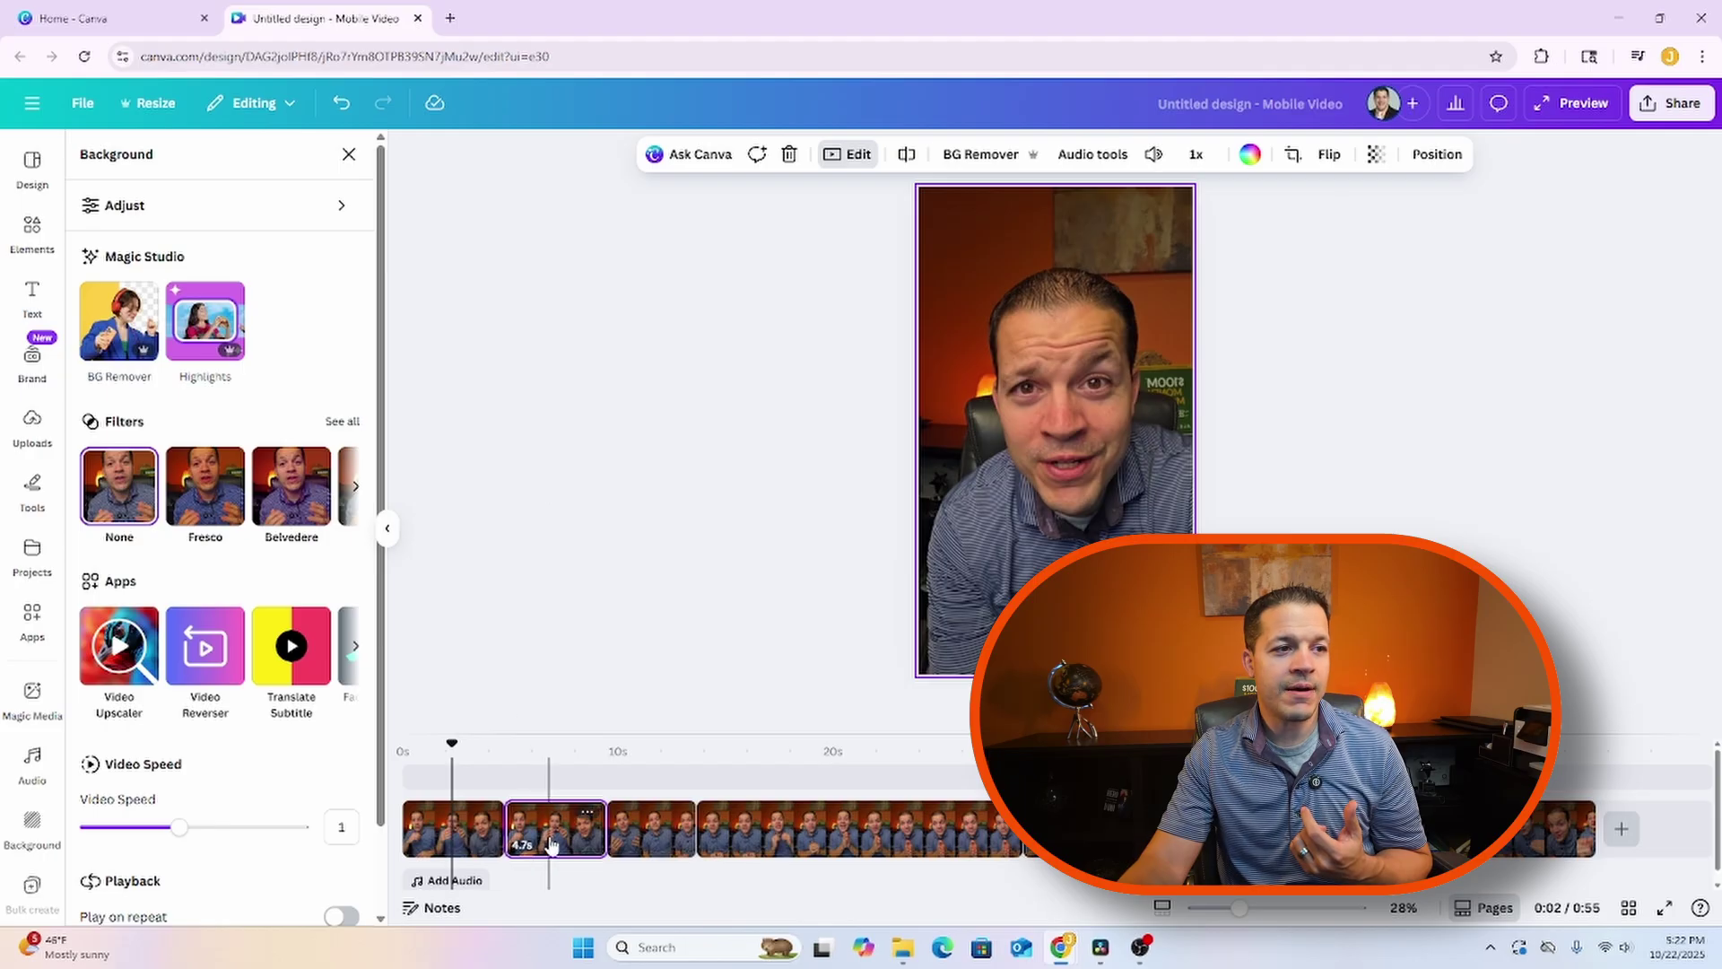
pyautogui.moveTo(551, 843); pyautogui.dragTo(436, 781)
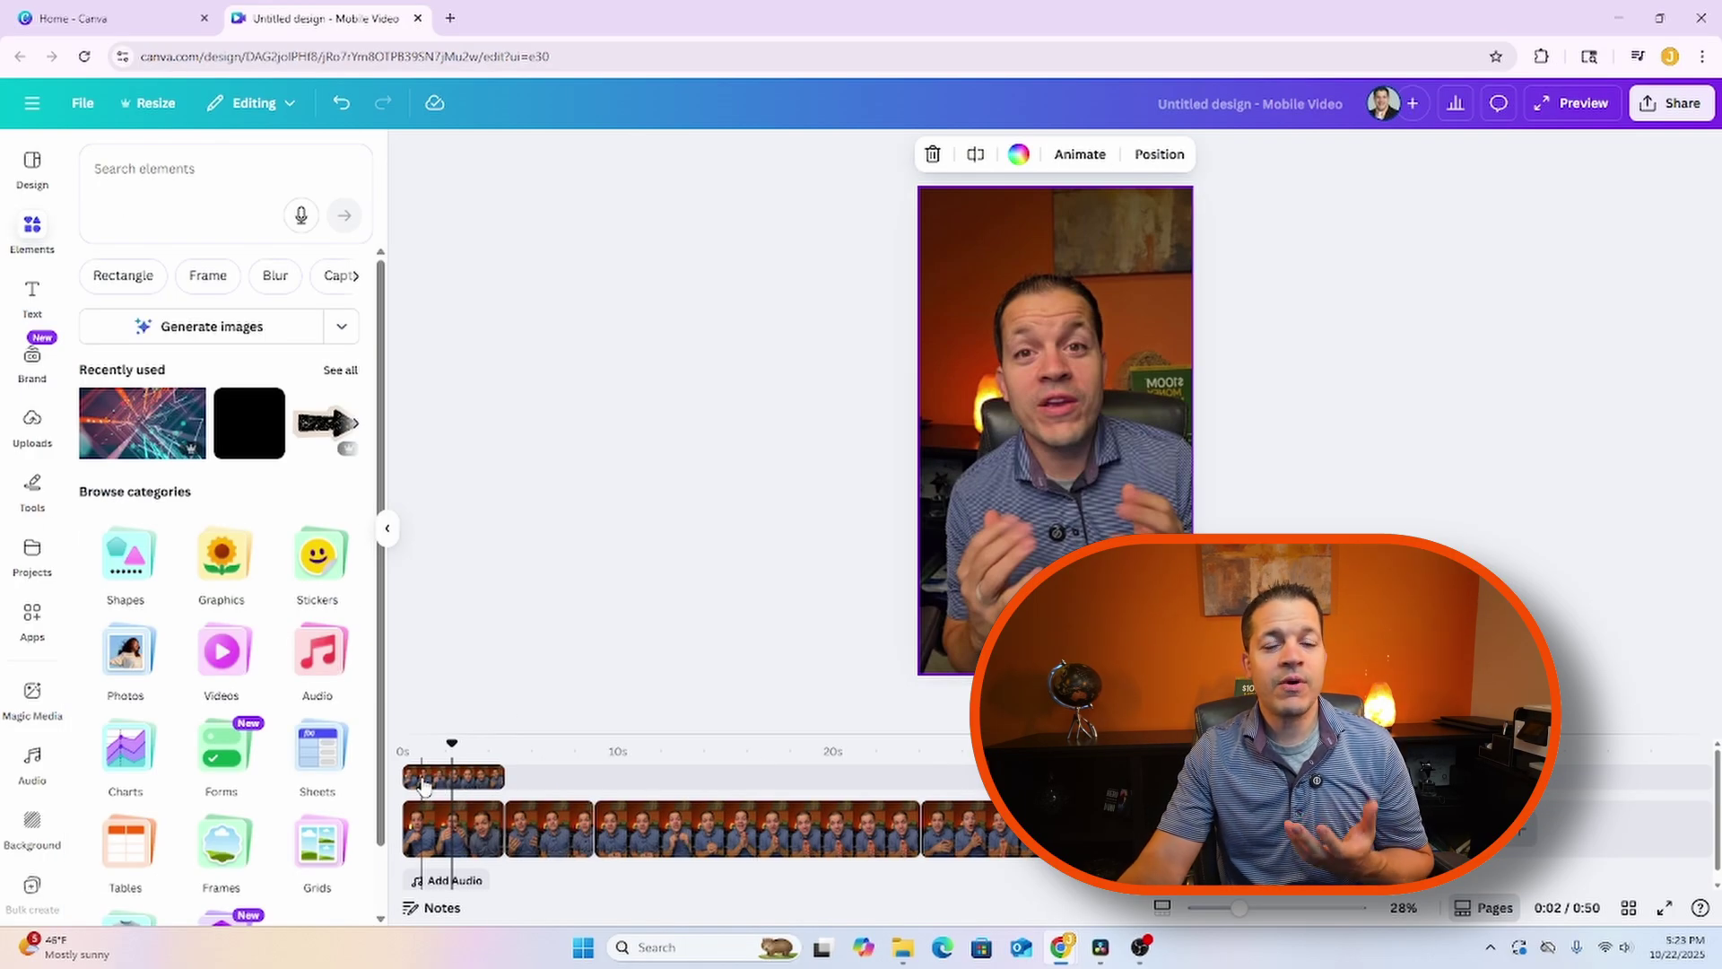
pyautogui.click(425, 783)
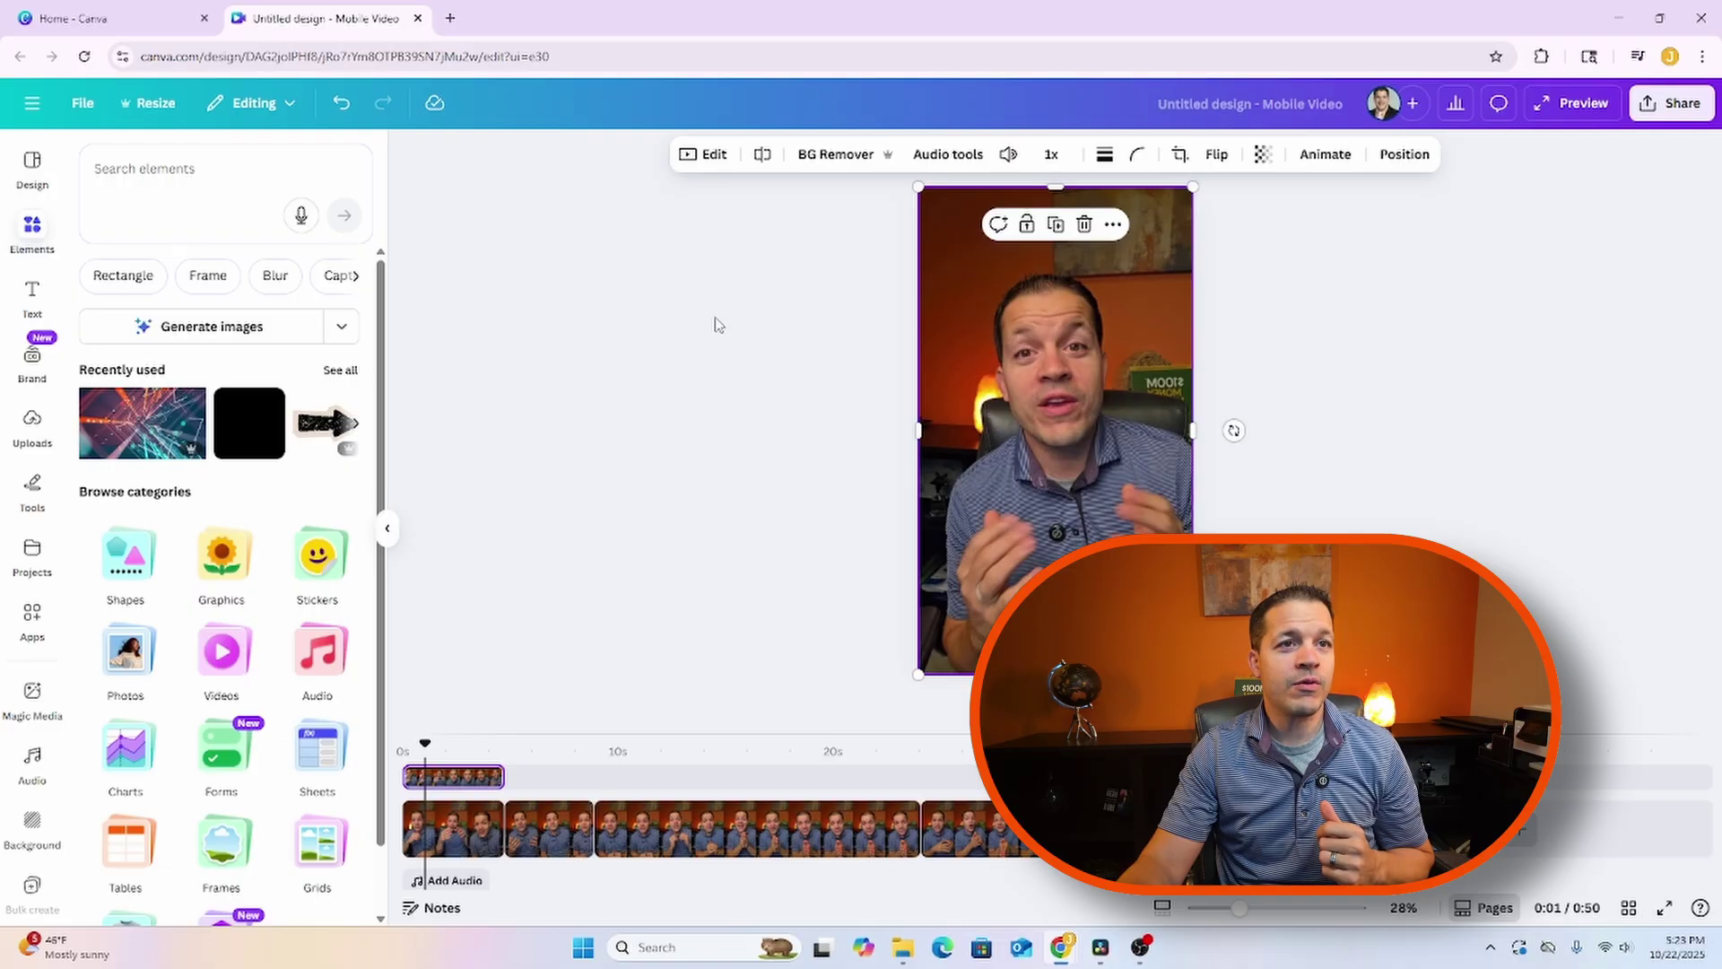
pyautogui.click(699, 156)
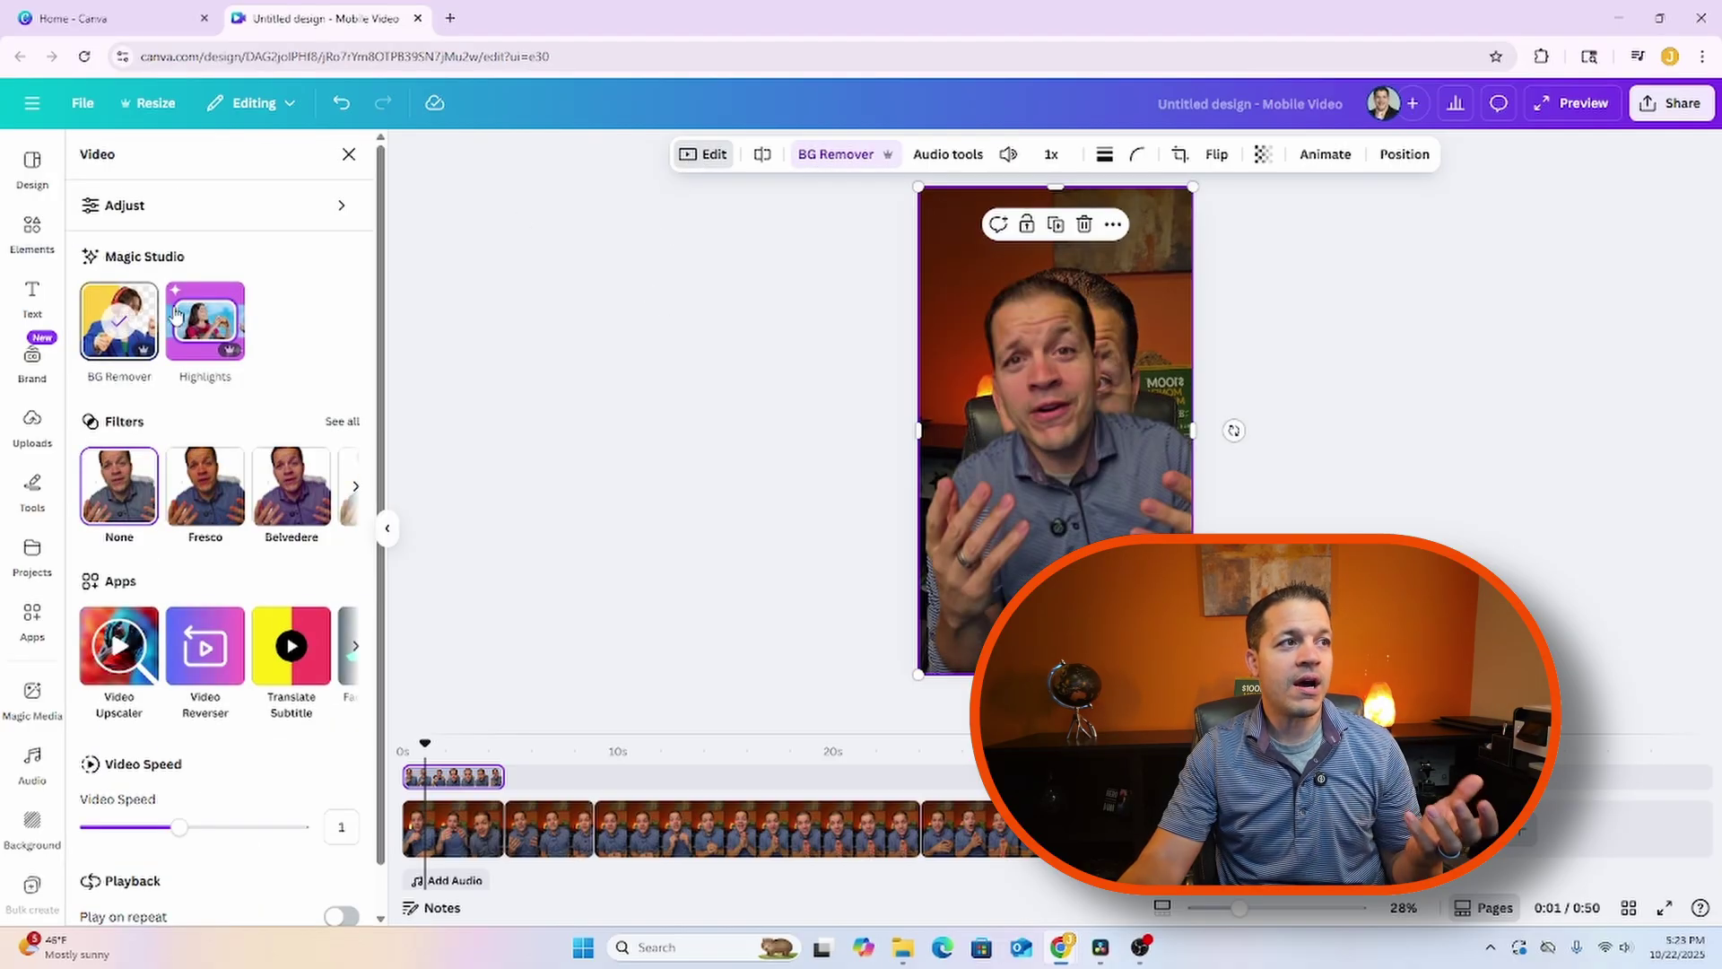
pyautogui.moveTo(422, 740); pyautogui.dragTo(403, 743)
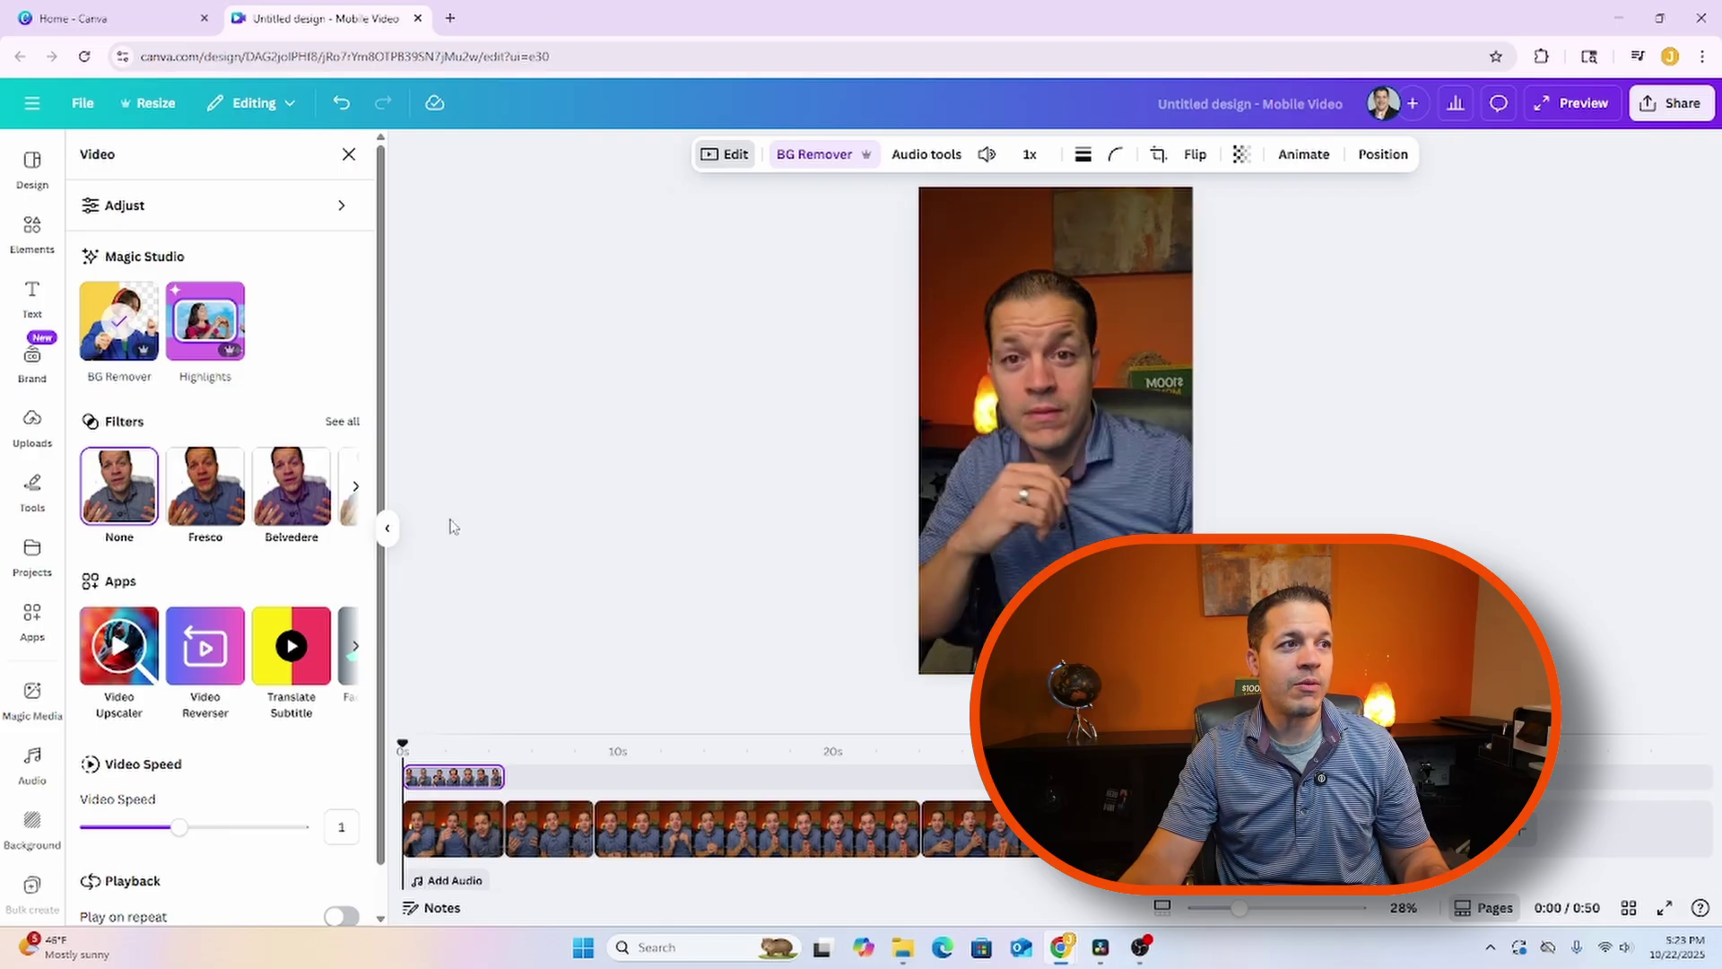
# - Add a heading reading 'Close more deals!' over the opening and select its text
pyautogui.click(32, 296)
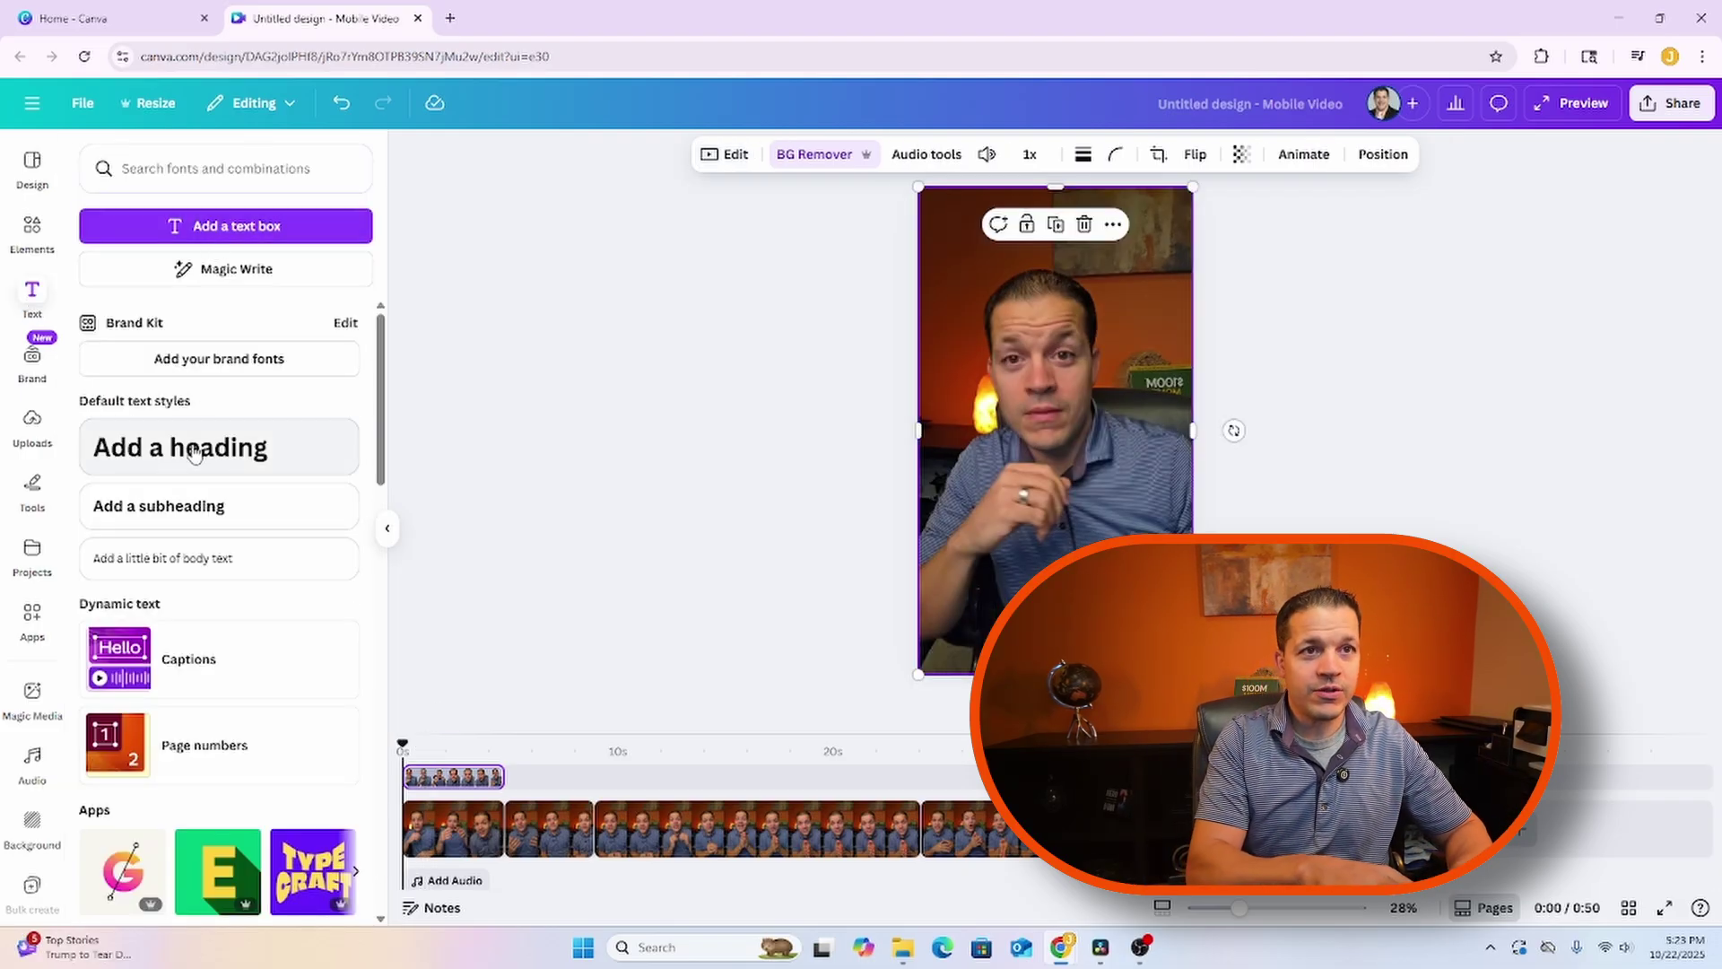
pyautogui.click(197, 452)
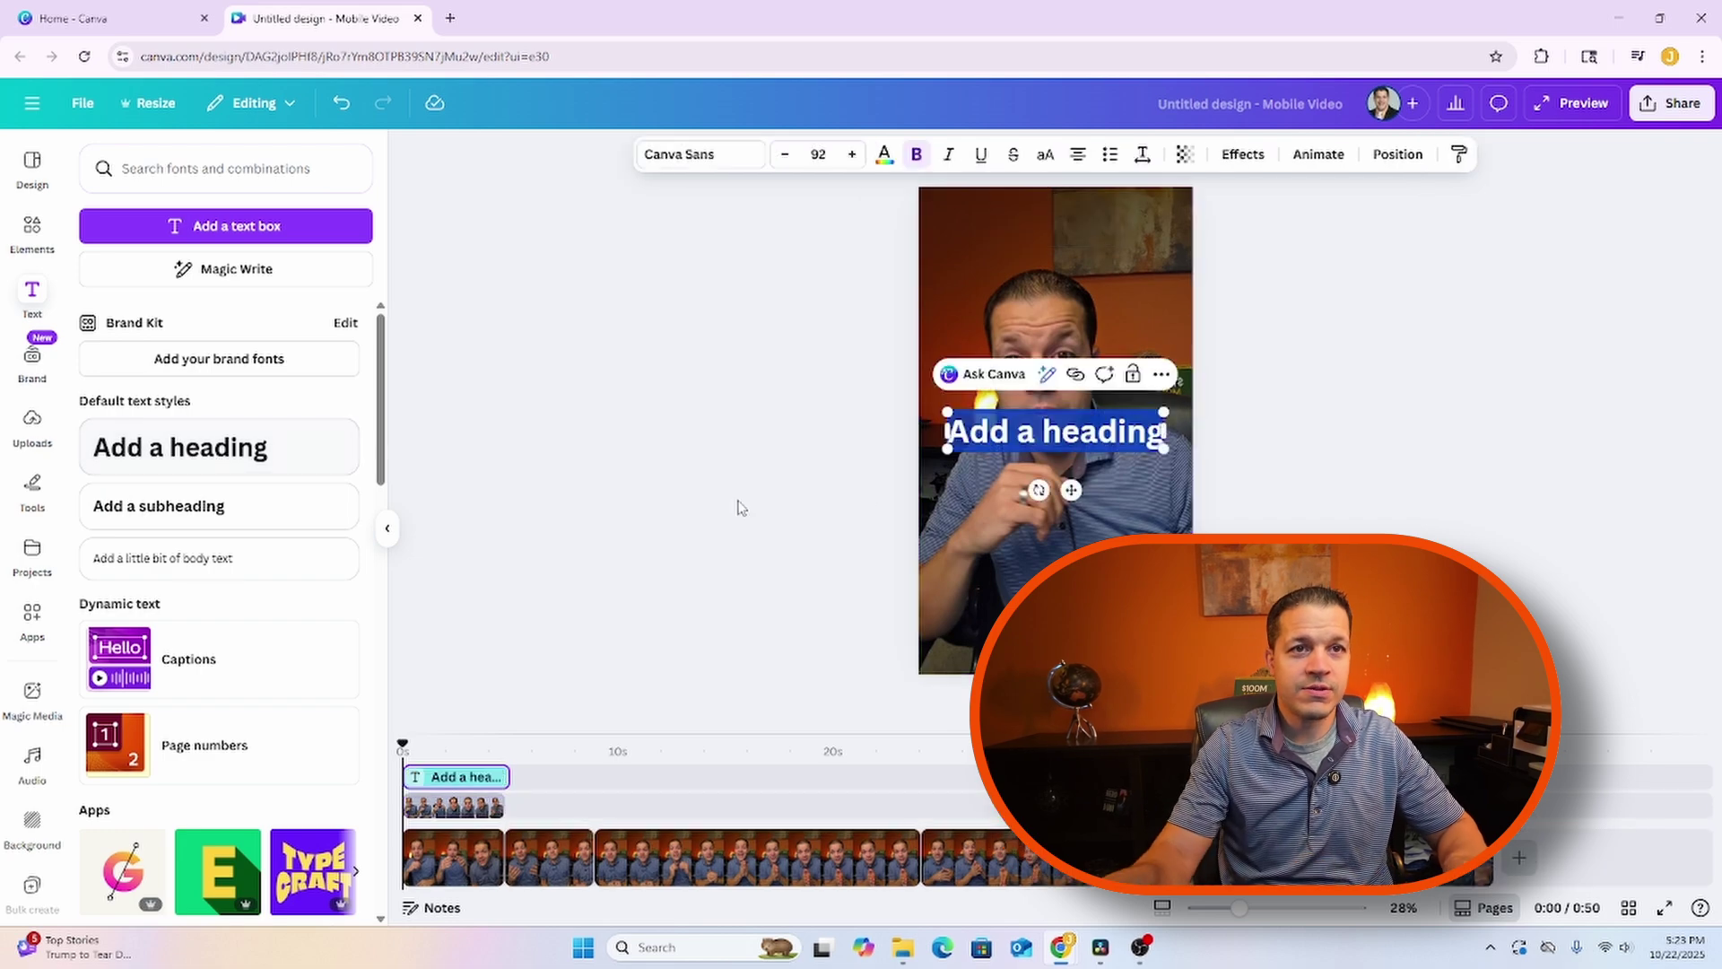
pyautogui.press('BackSpace')
pyautogui.write('C')
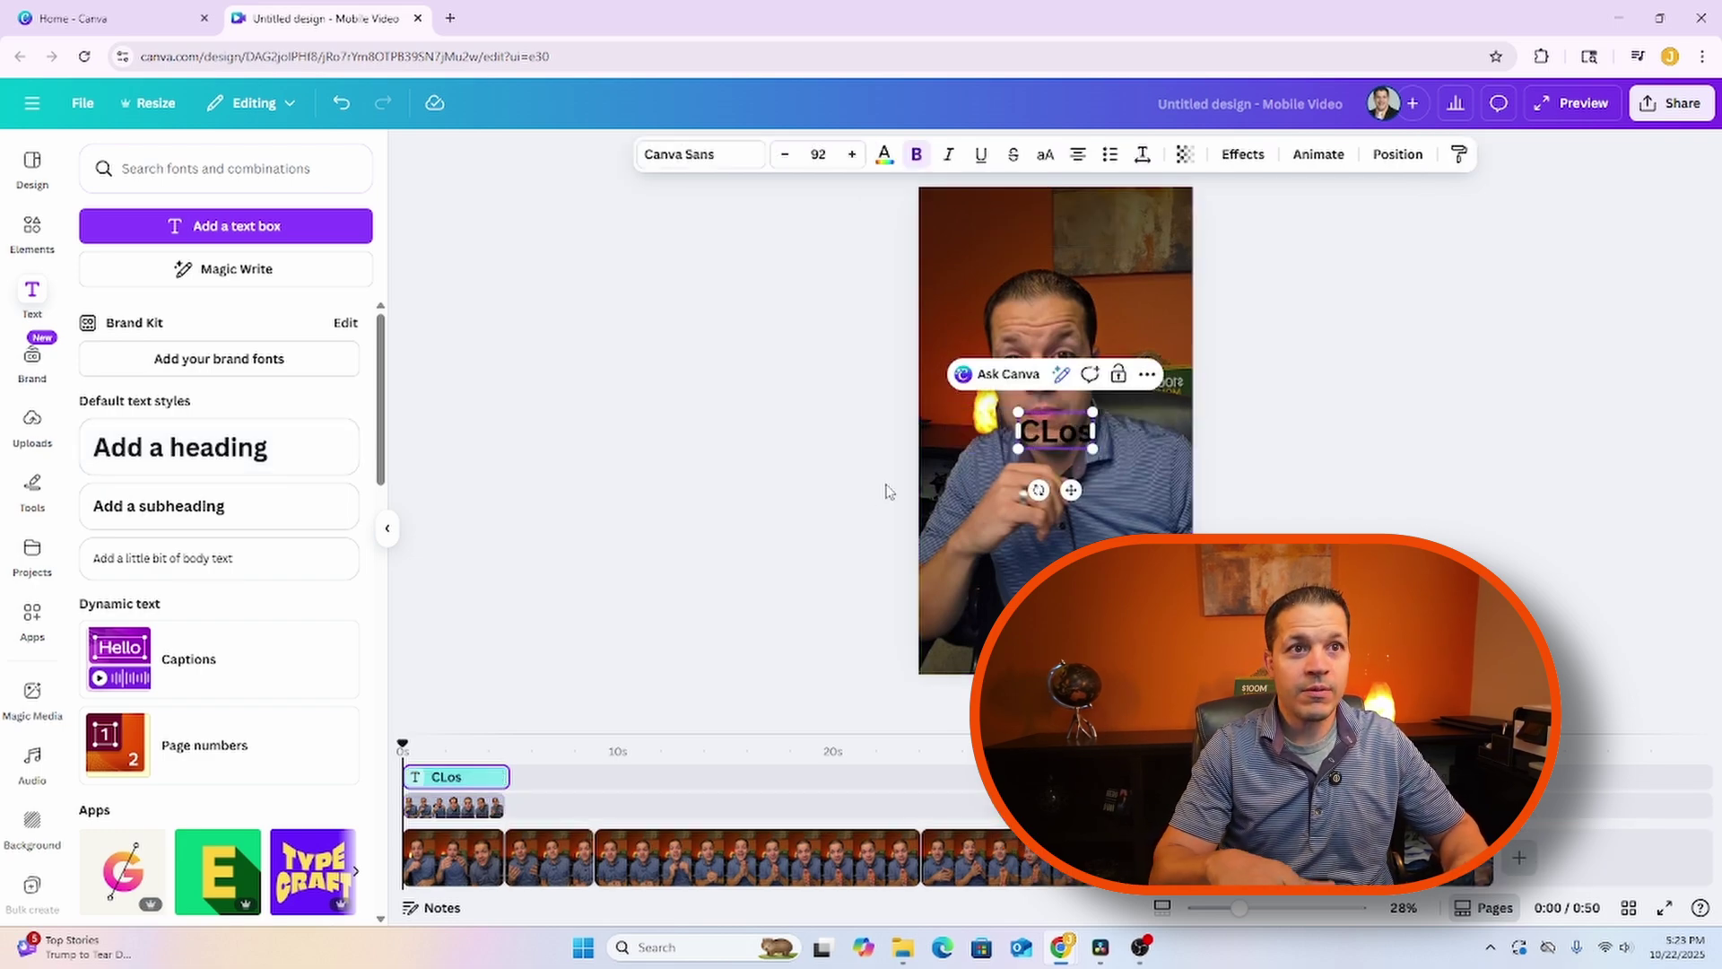
pyautogui.write('lose mor')
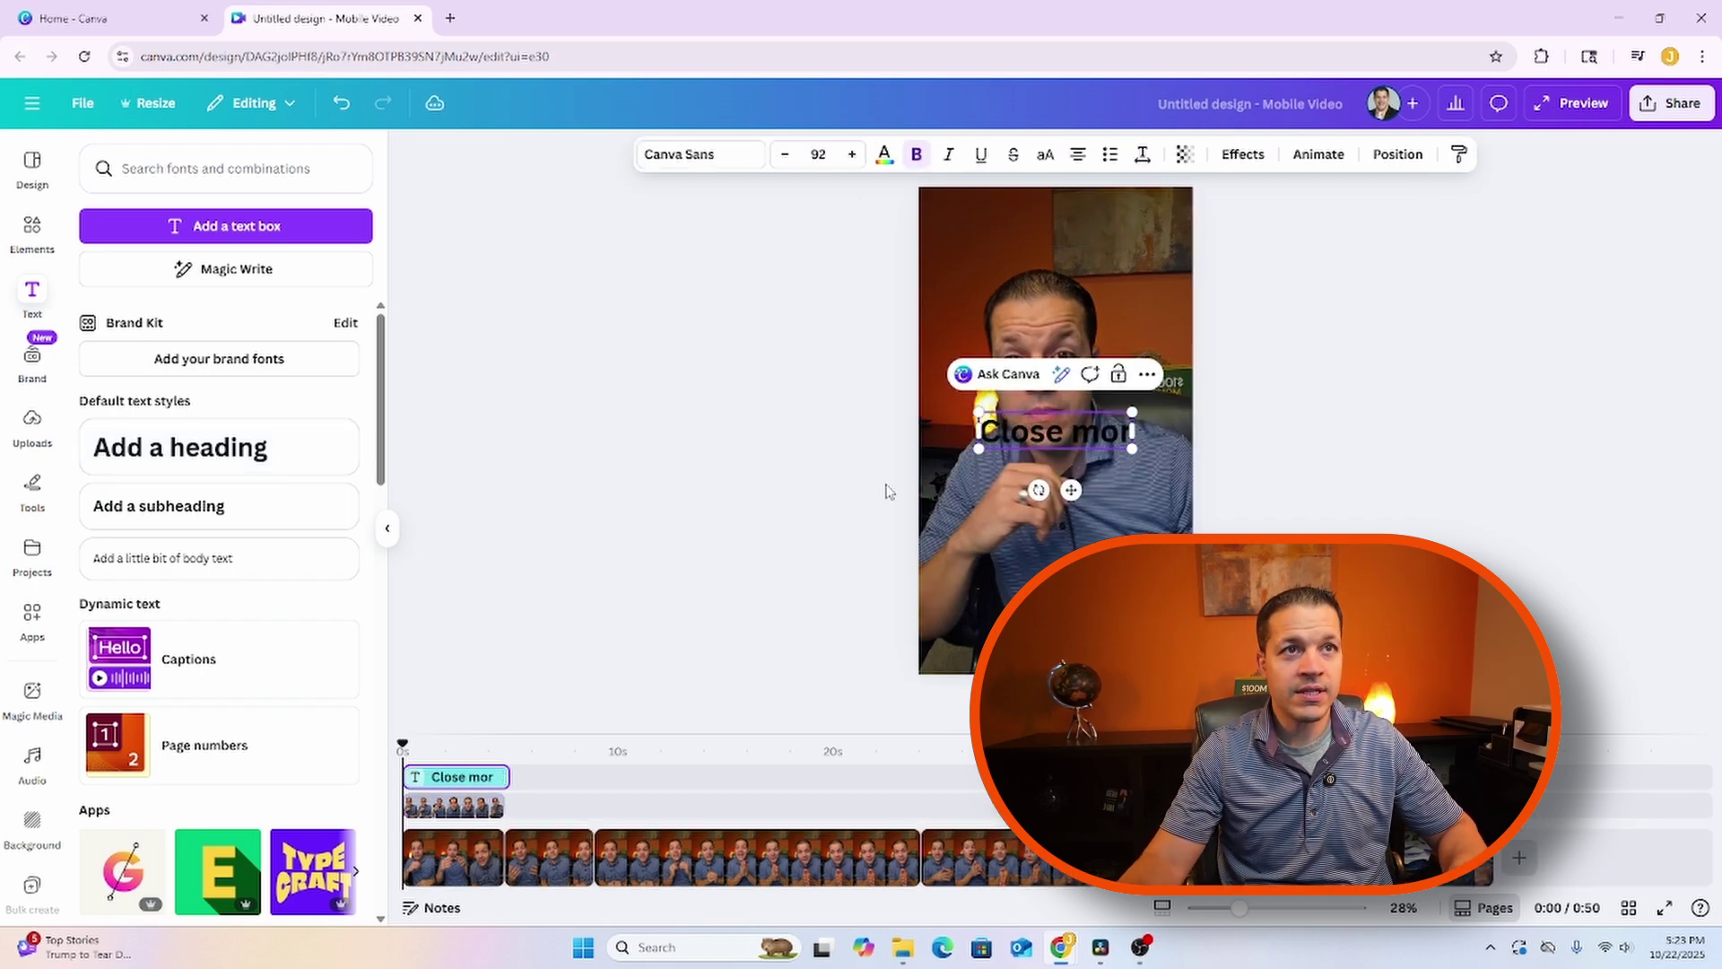
pyautogui.write('e deals!')
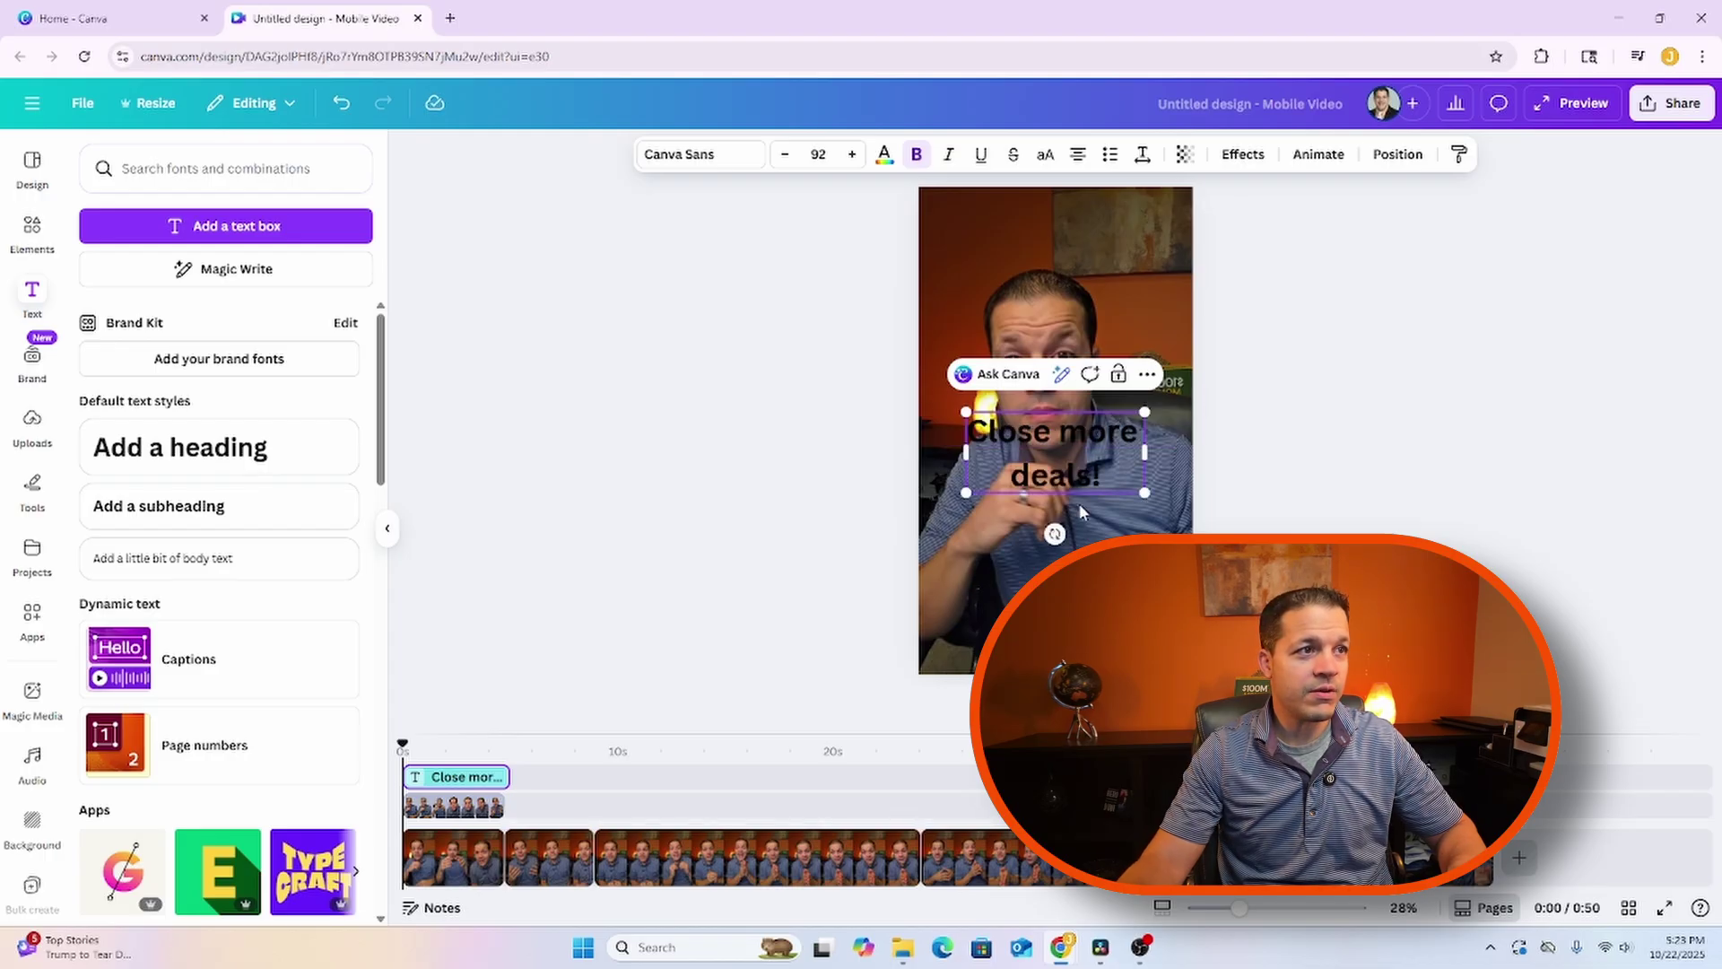
pyautogui.hotkey('ctrl', 'shift', 'Left')
pyautogui.hotkey('ctrl', 'shift', 'Left')
pyautogui.hotkey('ctrl', 'shift', 'Left')
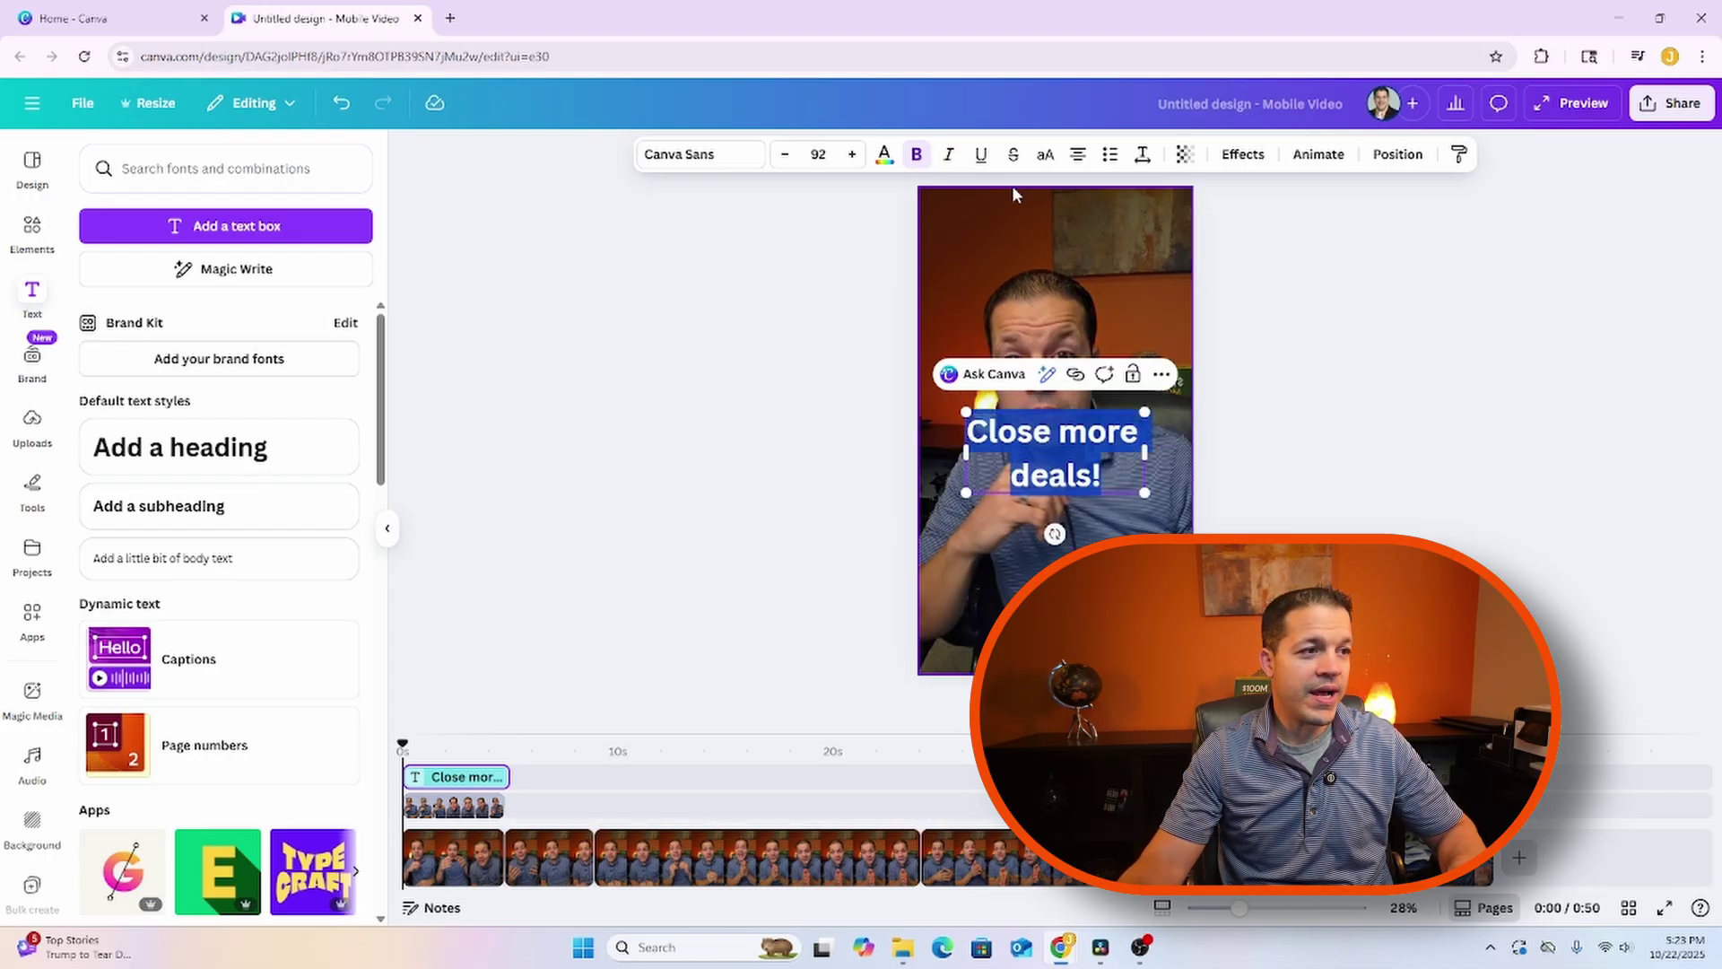
# - Give the title an orange outline effect
pyautogui.click(1246, 156)
pyautogui.click(327, 384)
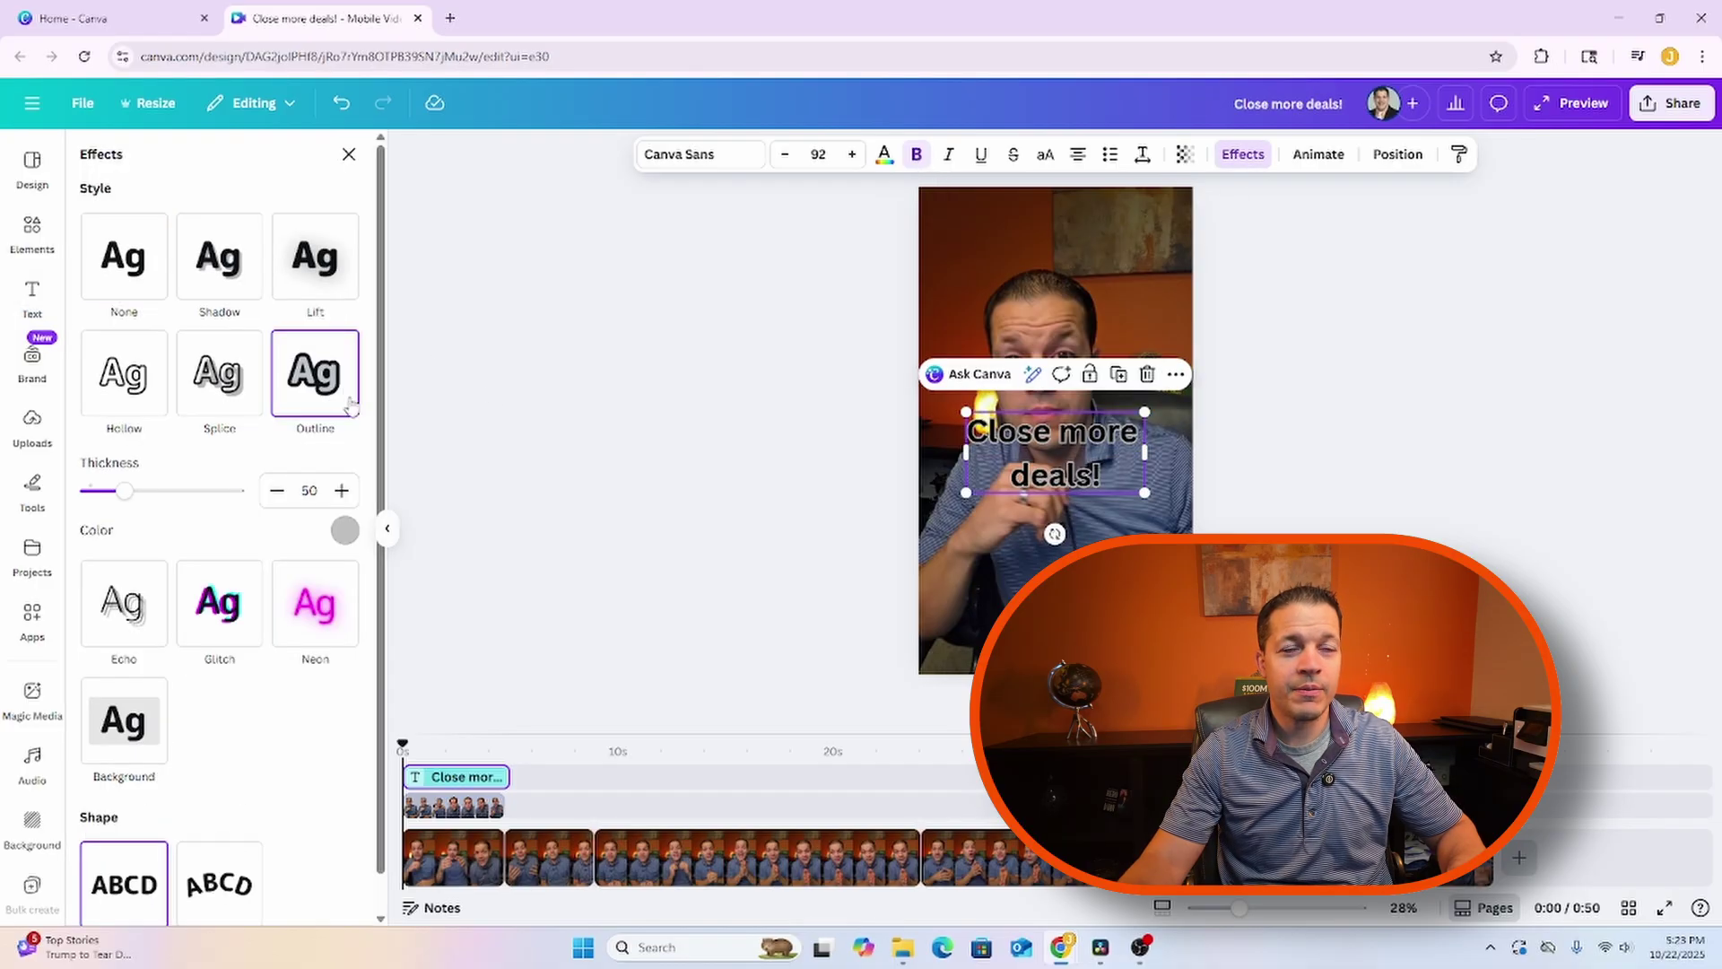
pyautogui.click(345, 531)
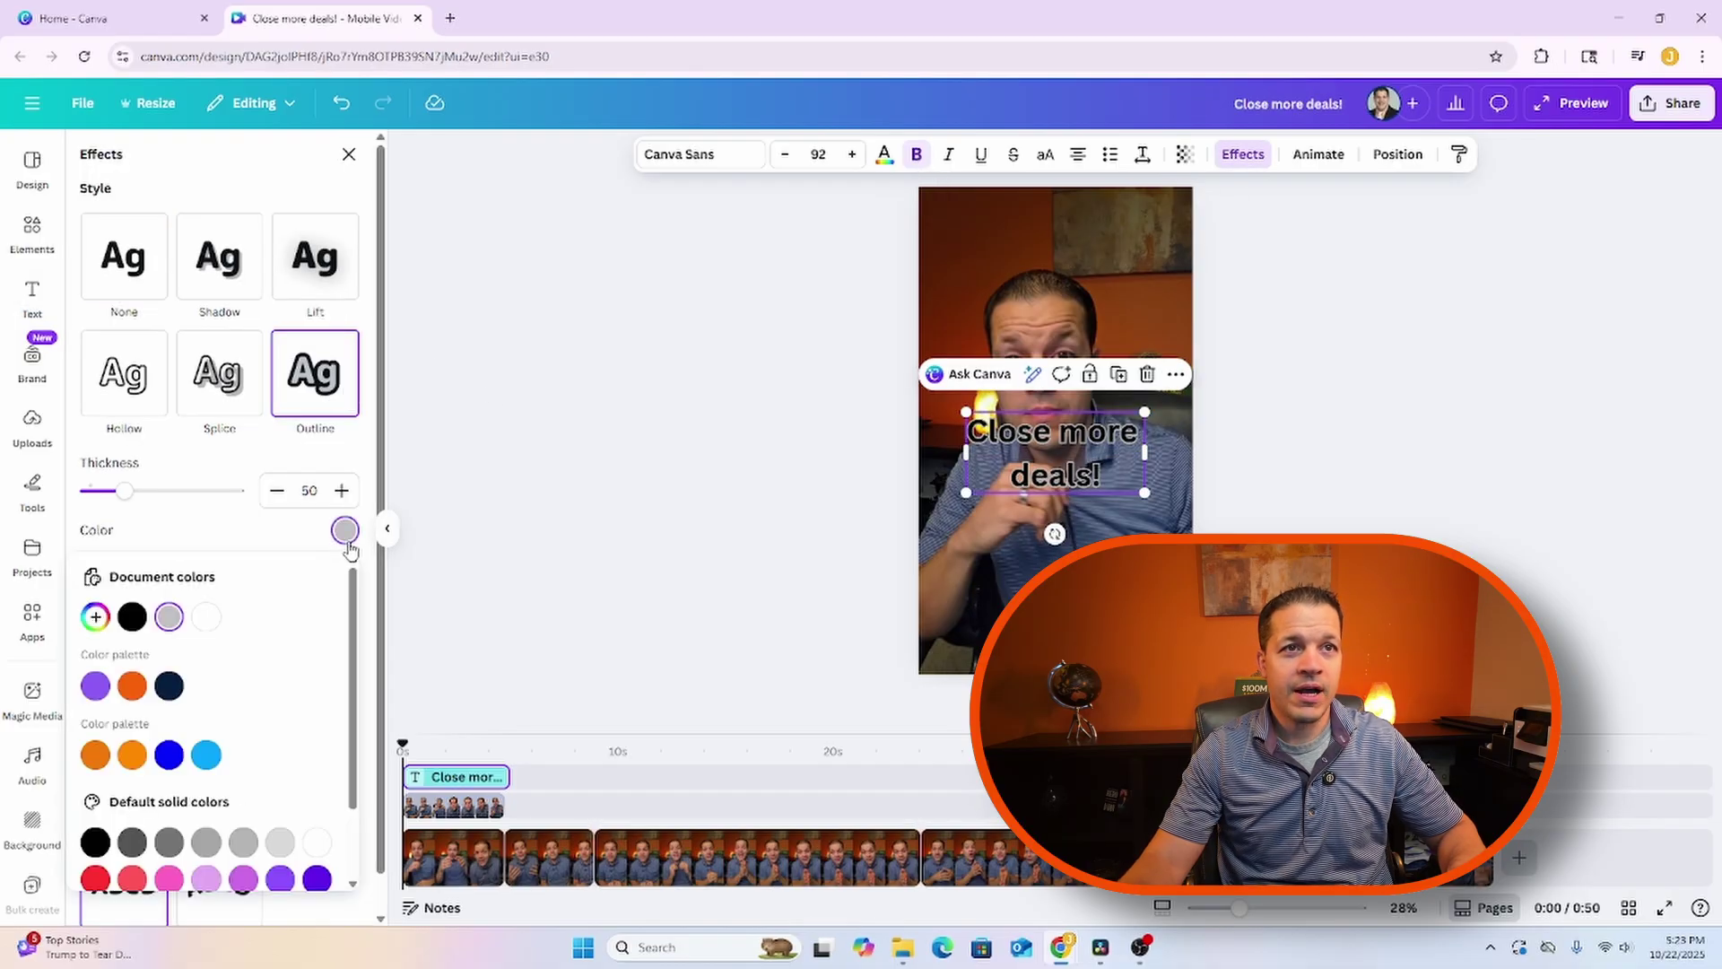
pyautogui.click(131, 686)
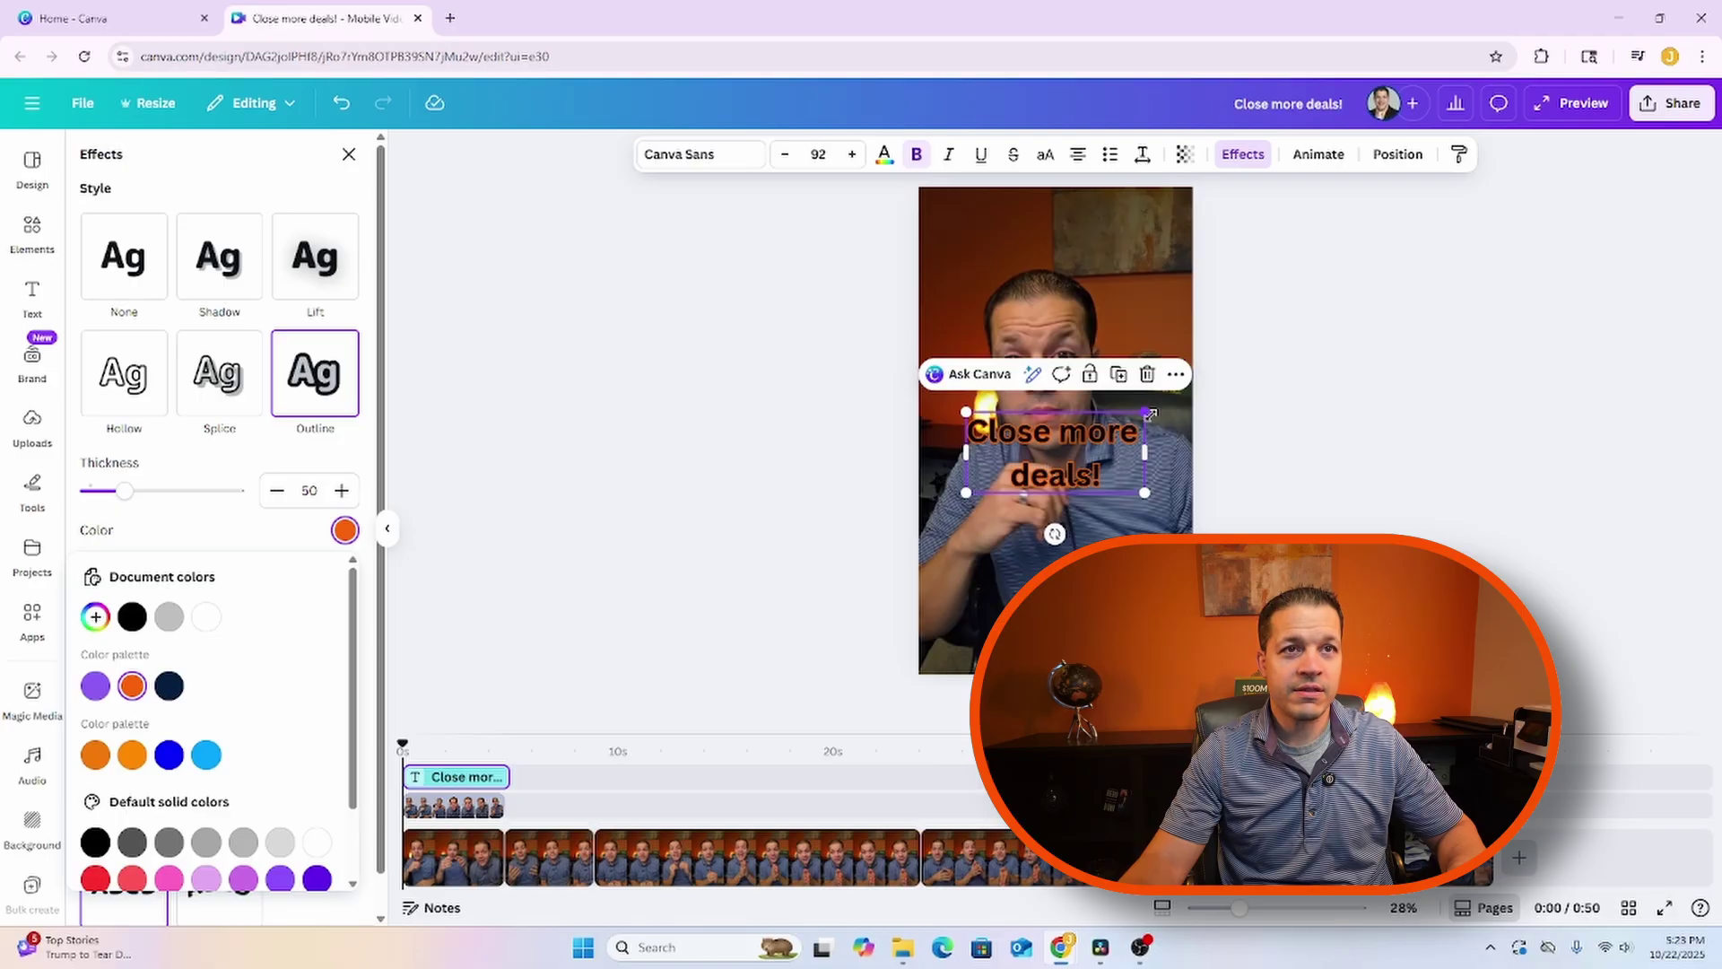
# - Enlarge the title to size 160 and position it across the top of the video
pyautogui.moveTo(1150, 414); pyautogui.dragTo(1197, 388)
pyautogui.moveTo(1076, 421); pyautogui.dragTo(1046, 288)
pyautogui.click(1046, 288)
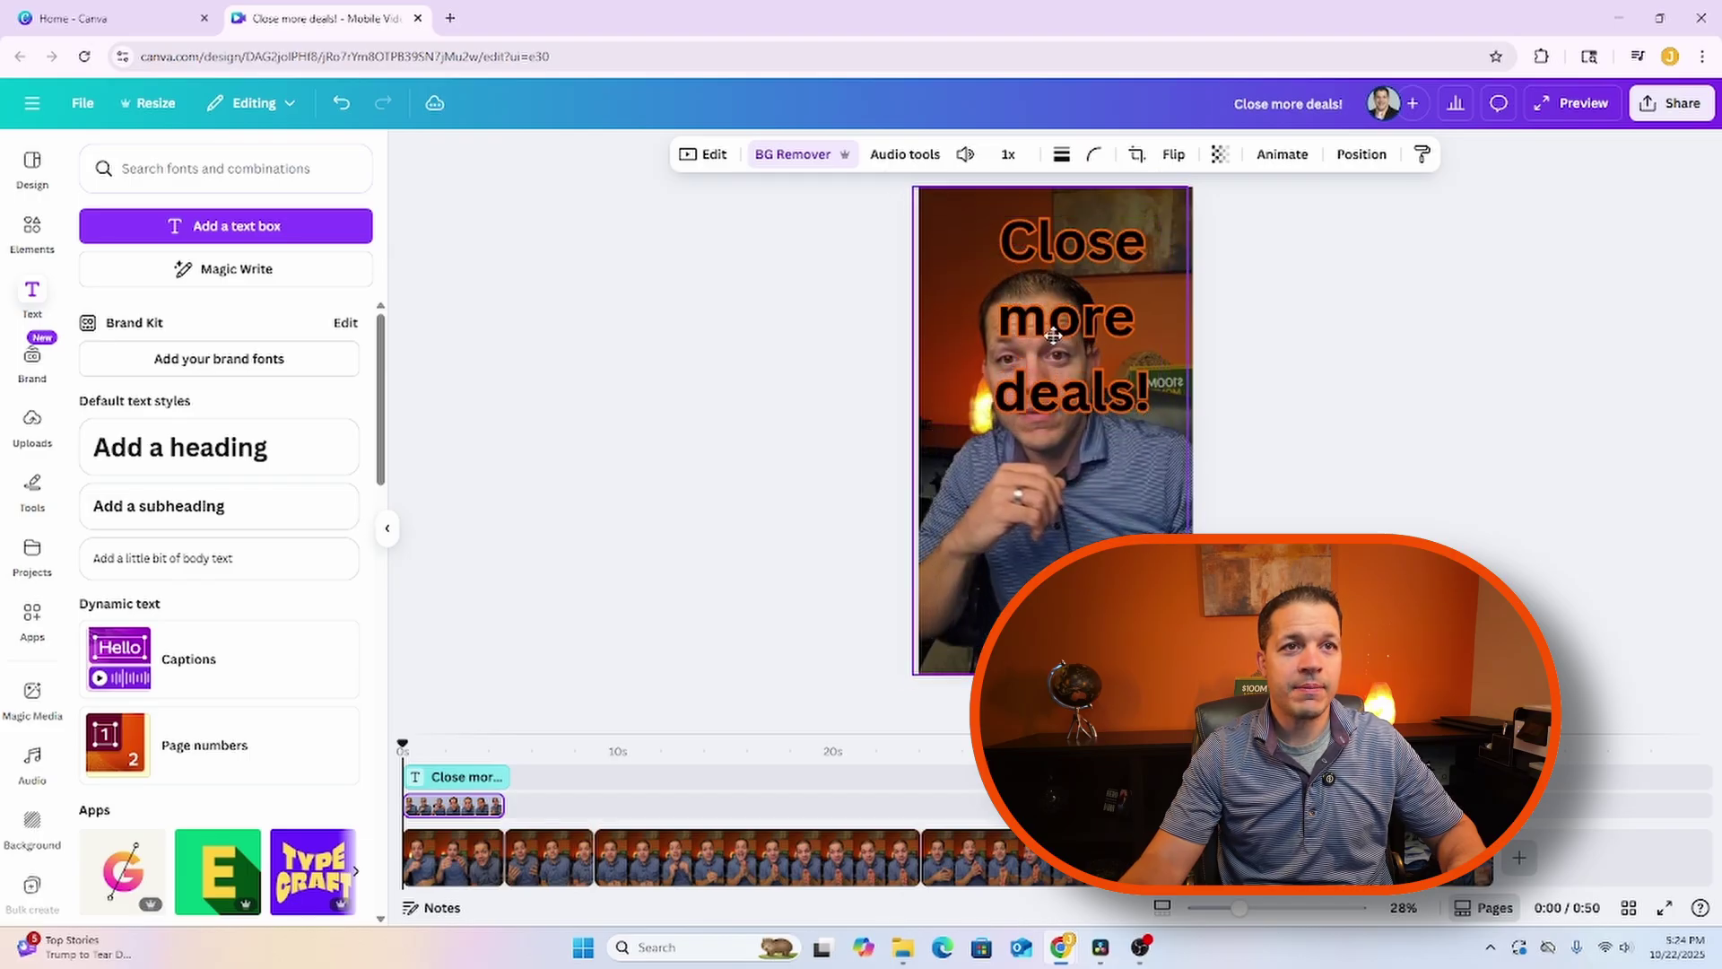
pyautogui.click(1054, 334)
pyautogui.moveTo(1119, 303); pyautogui.dragTo(1085, 271)
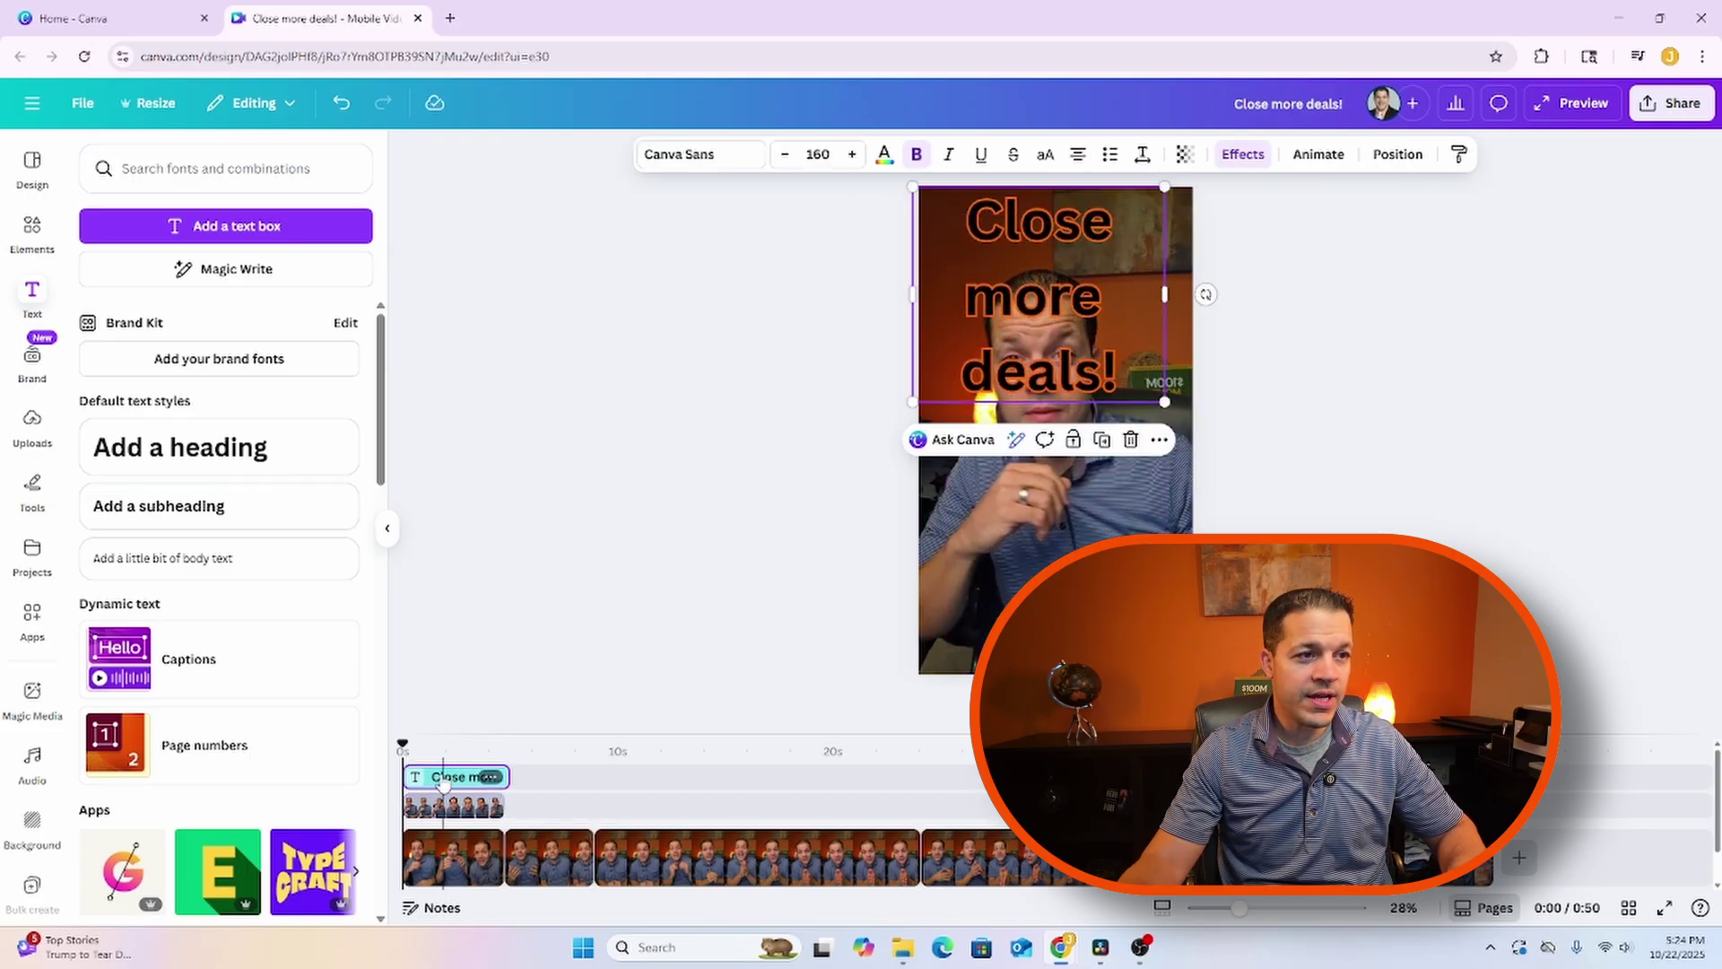
pyautogui.moveTo(437, 779); pyautogui.dragTo(492, 808)
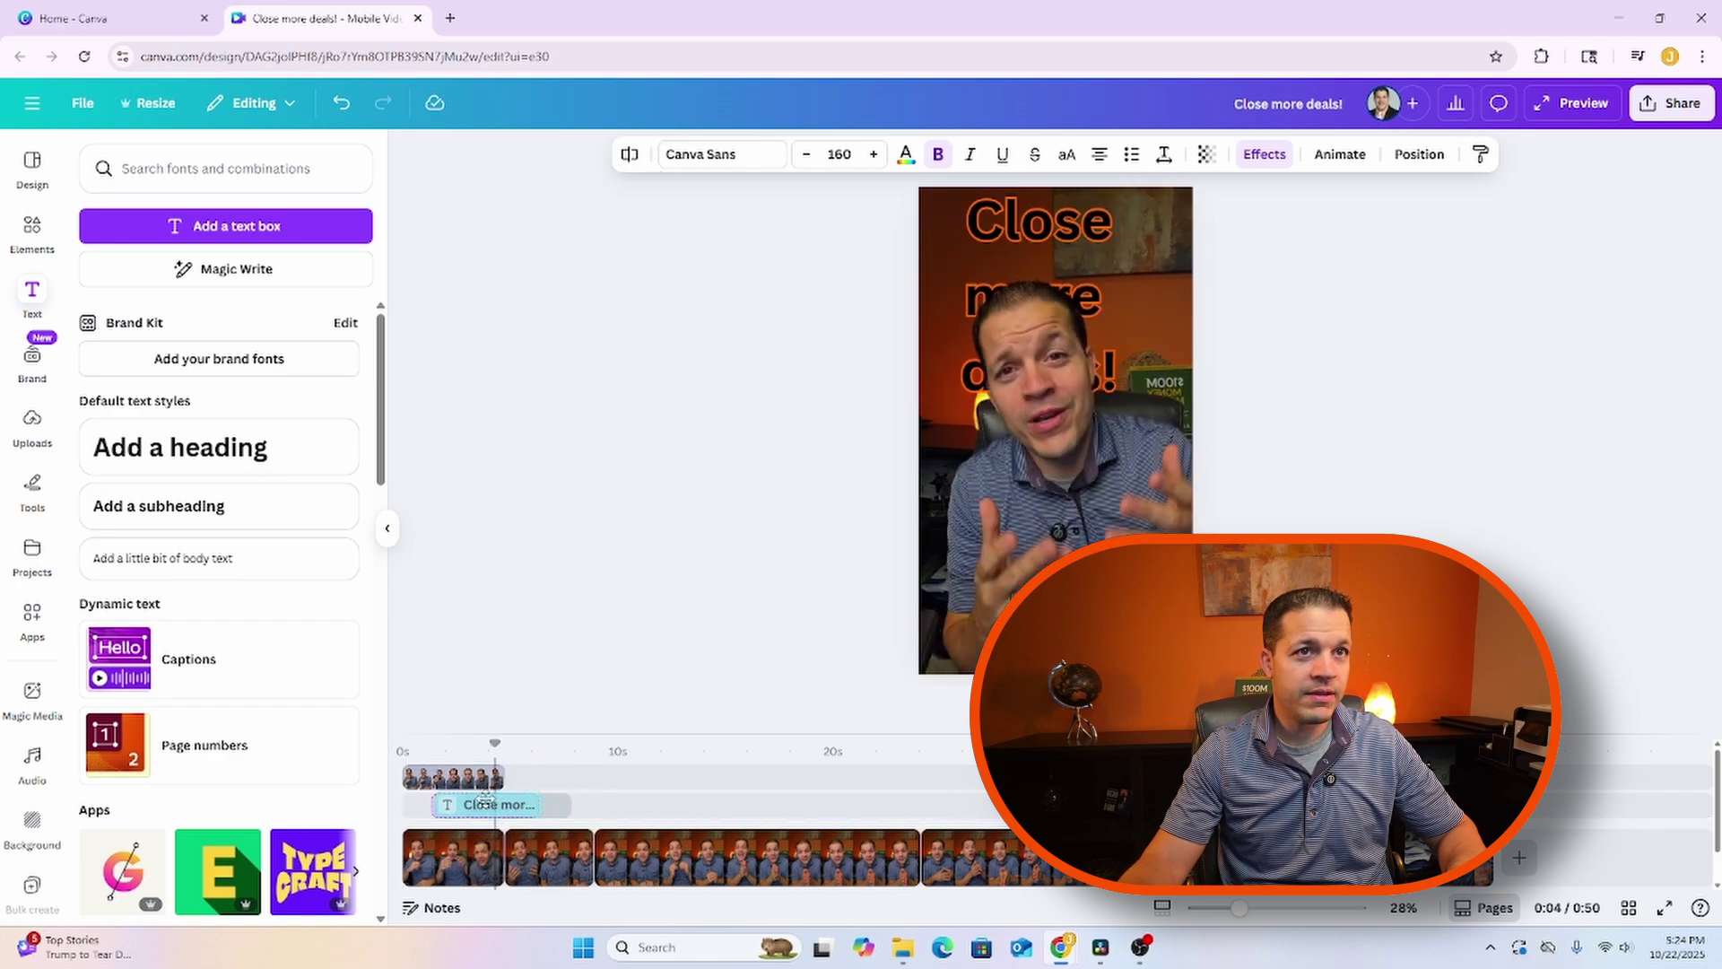
# - Place the text clip on the second track and rewind the playhead to 0:00
pyautogui.click(466, 806)
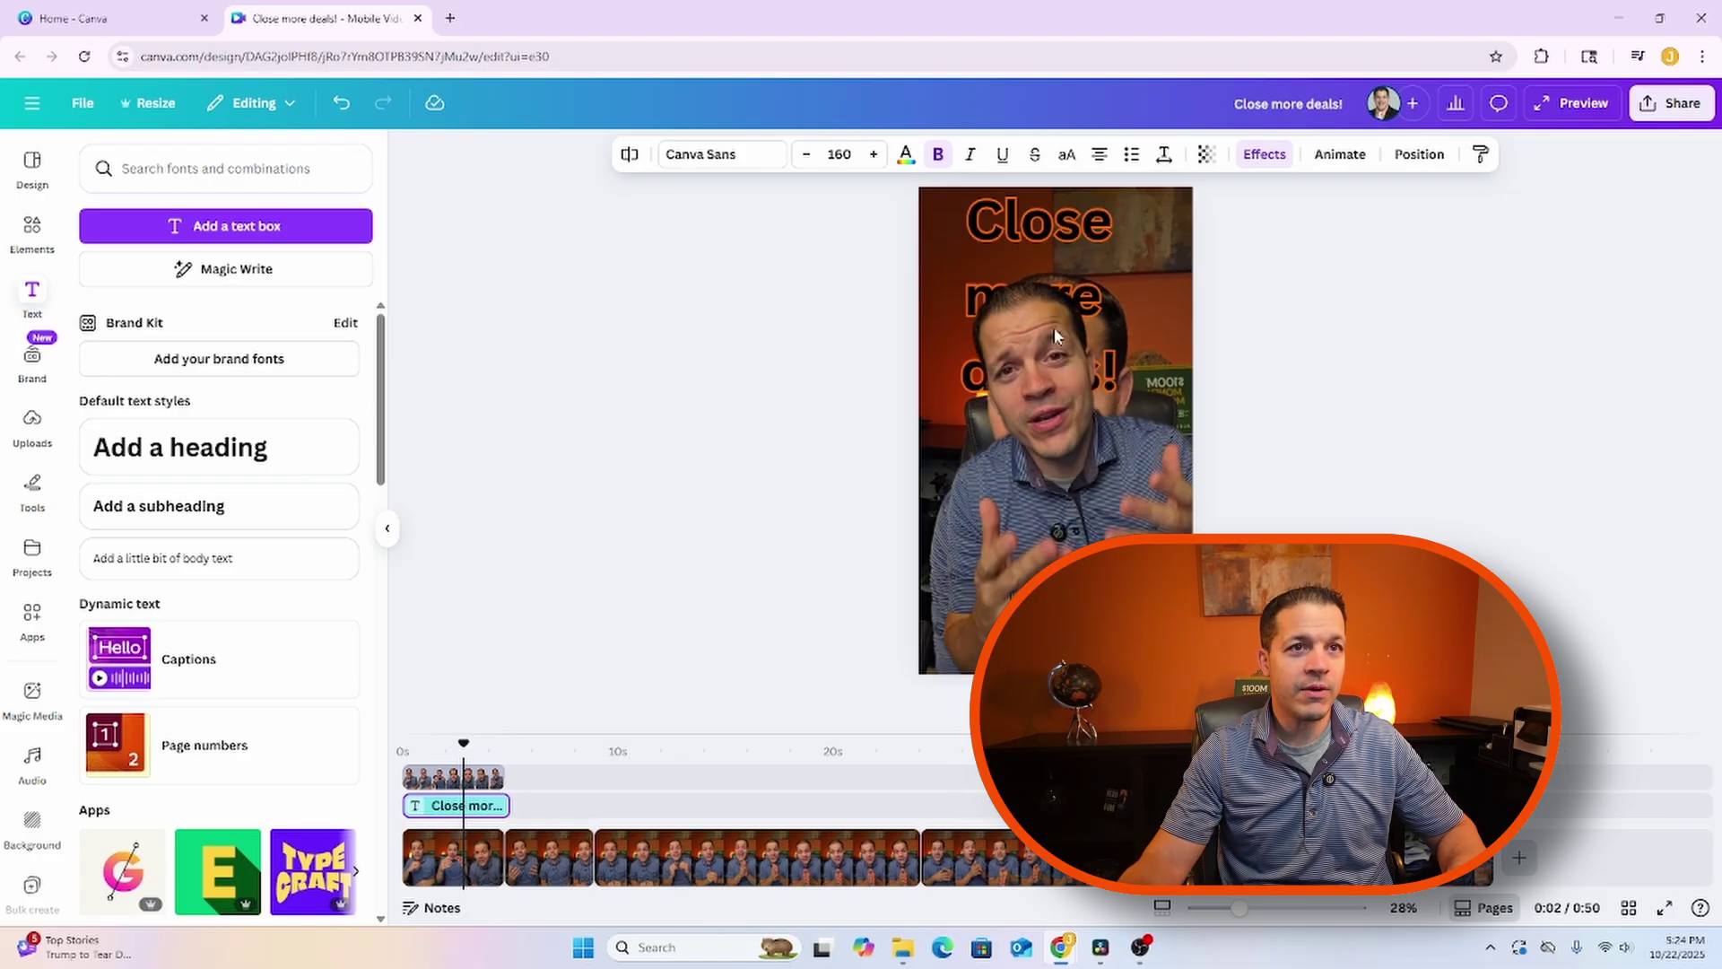
pyautogui.moveTo(467, 743); pyautogui.dragTo(403, 744)
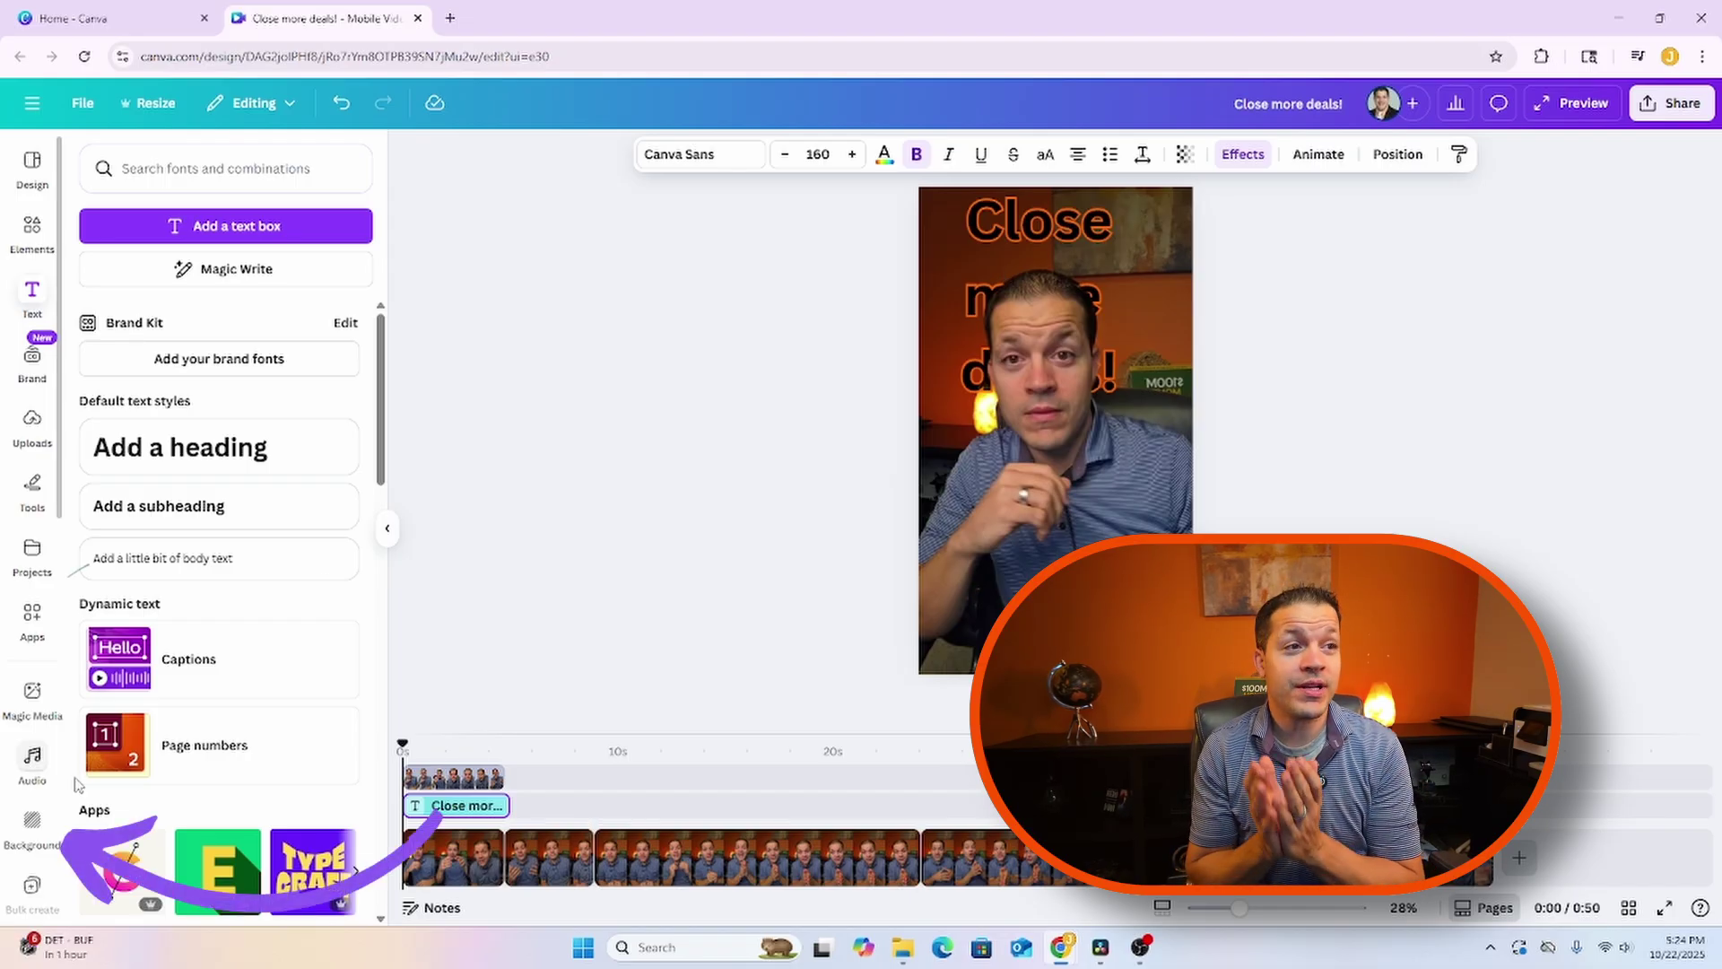
# - Add the recently used abstract neon background at the start, layered beneath the title track
pyautogui.click(21, 822)
pyautogui.moveTo(108, 397); pyautogui.dragTo(564, 821)
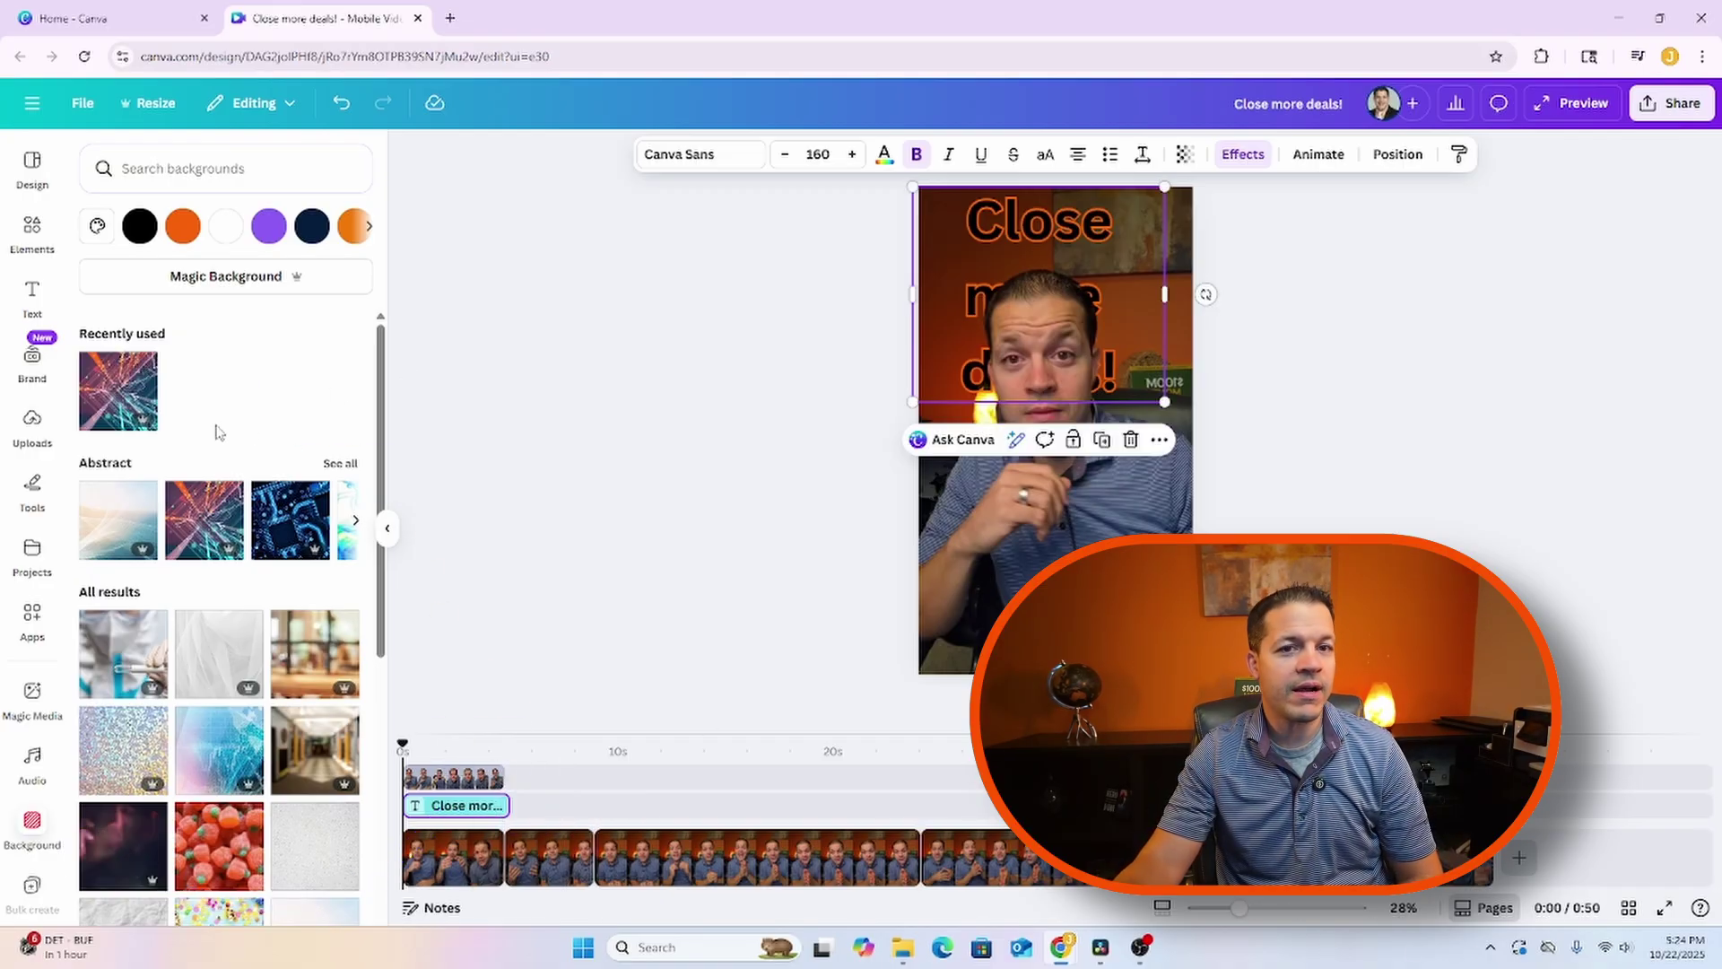
pyautogui.click(118, 403)
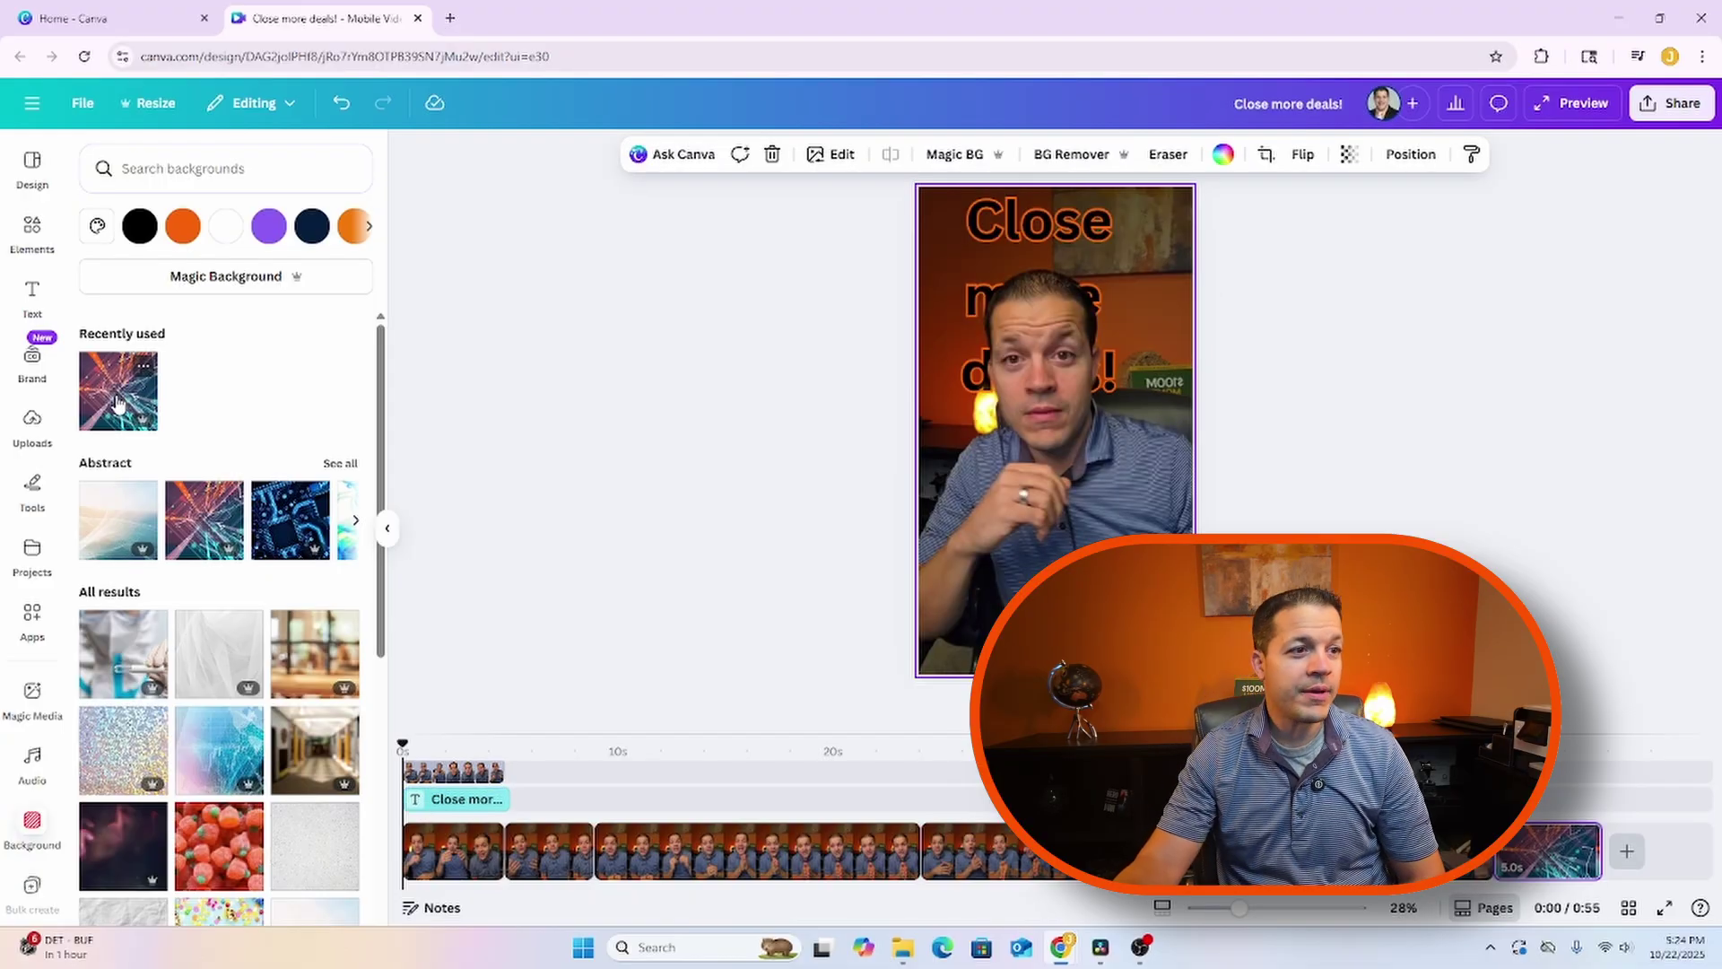
pyautogui.moveTo(1537, 865); pyautogui.dragTo(466, 827)
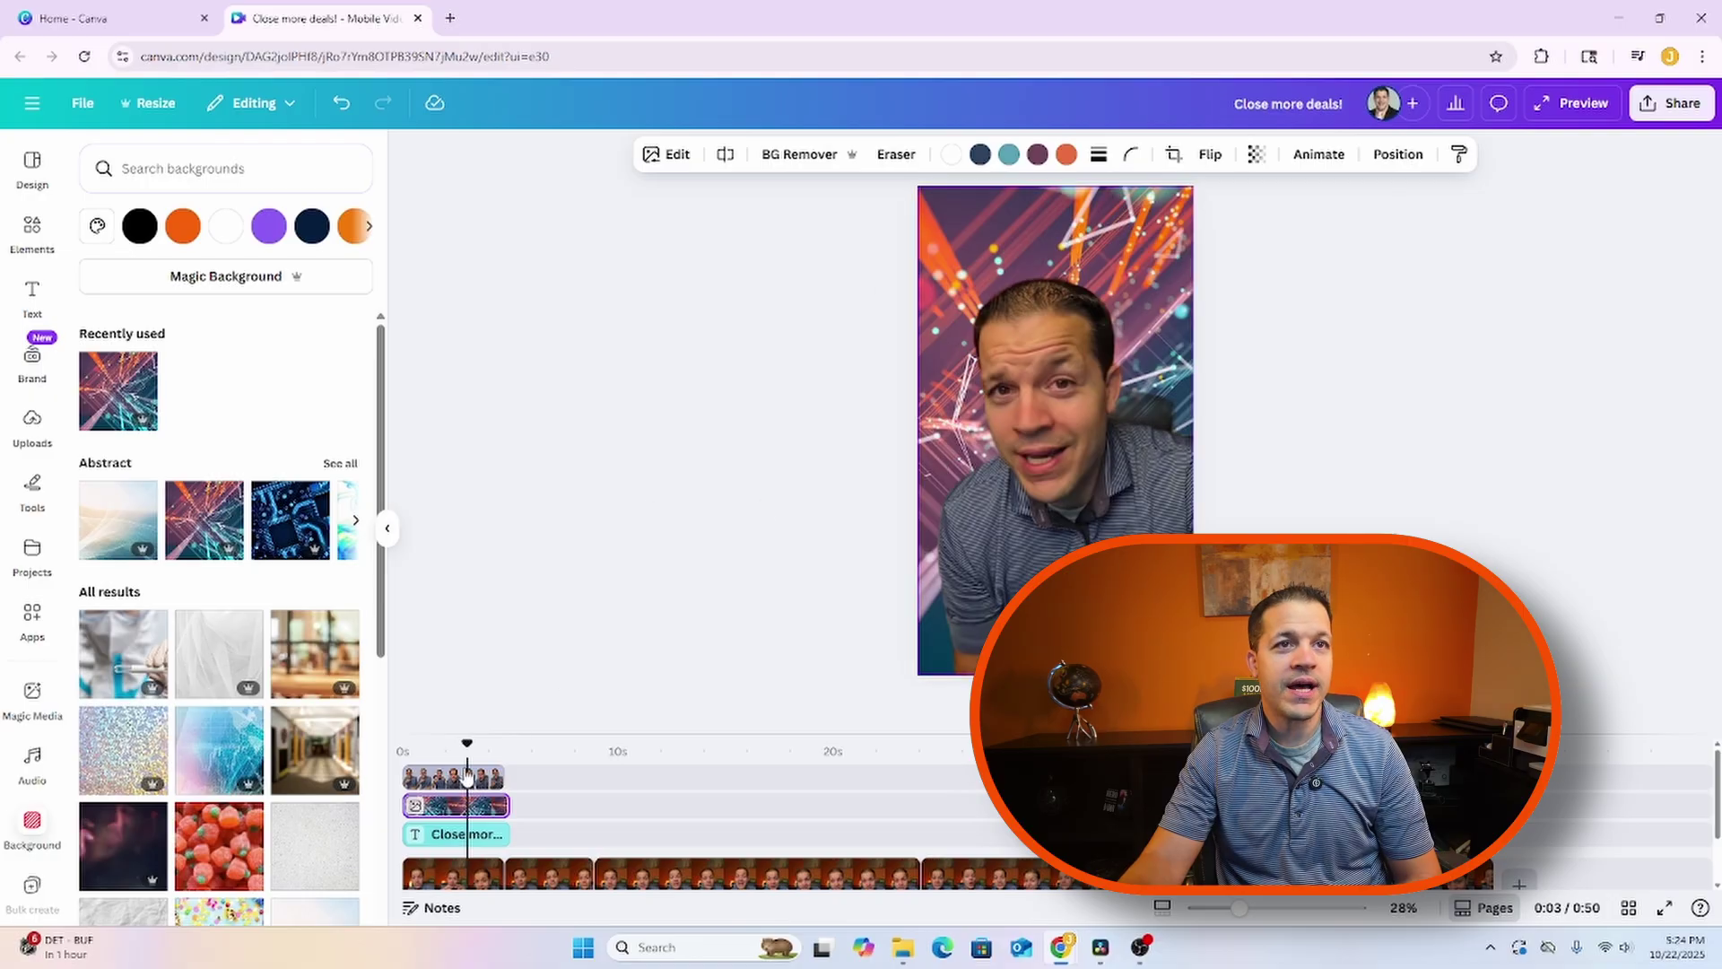
pyautogui.moveTo(495, 806); pyautogui.dragTo(489, 834)
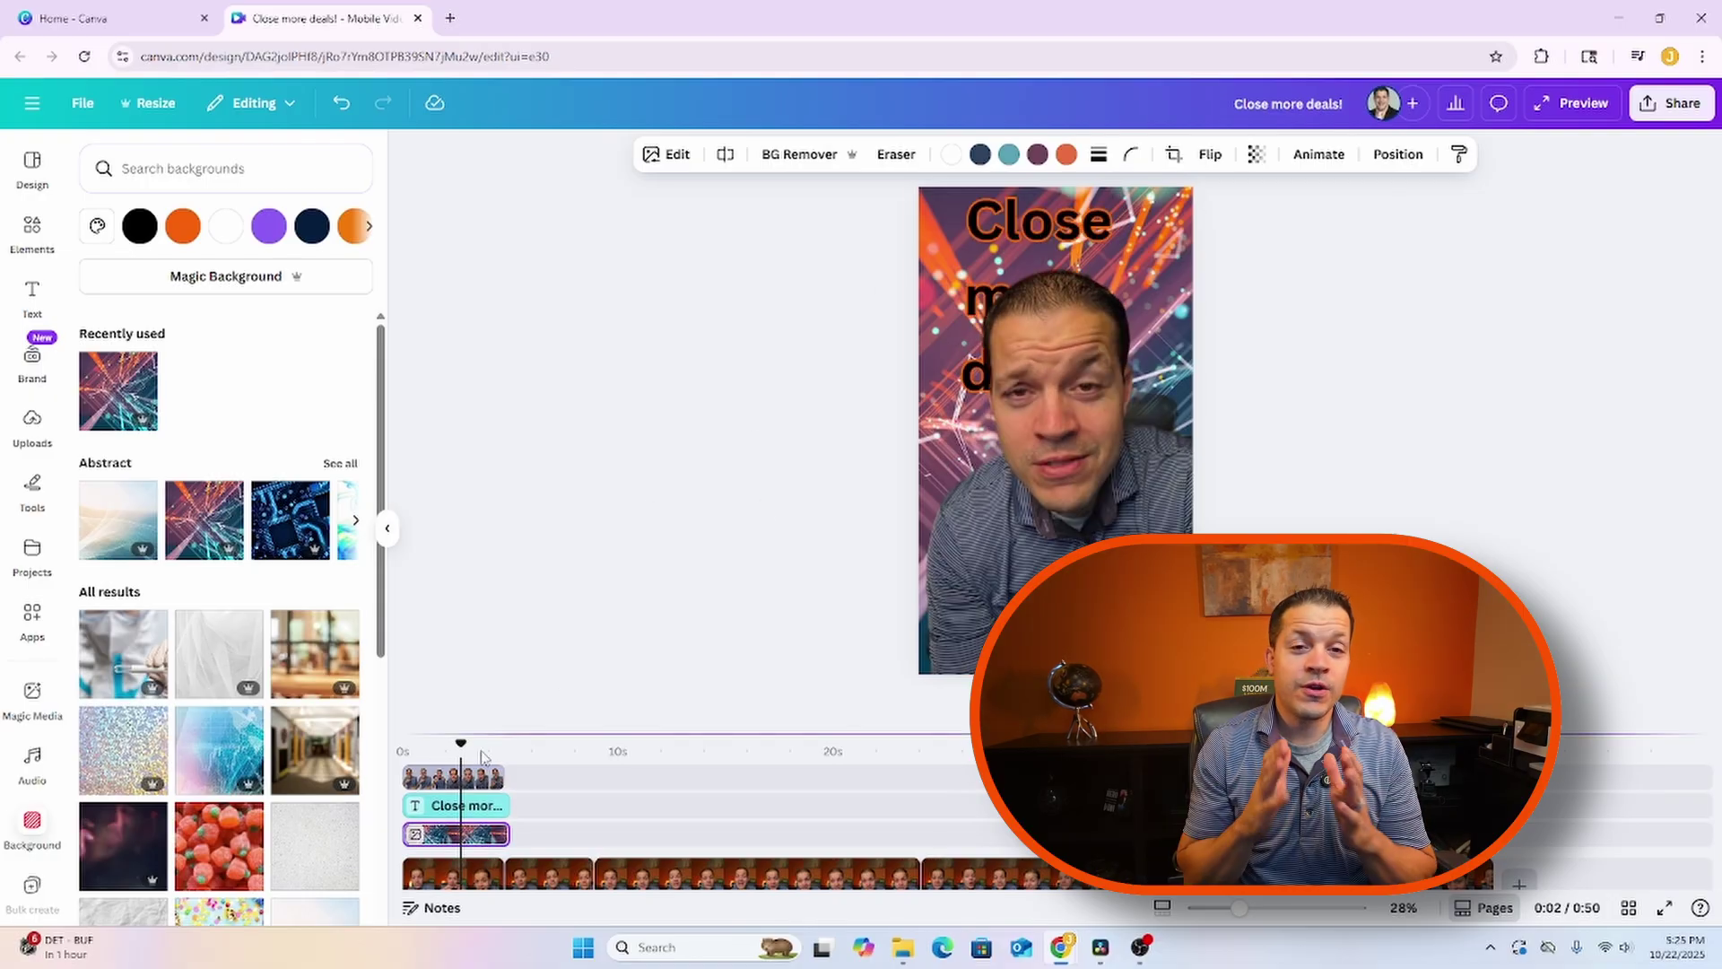
pyautogui.moveTo(464, 741); pyautogui.dragTo(402, 741)
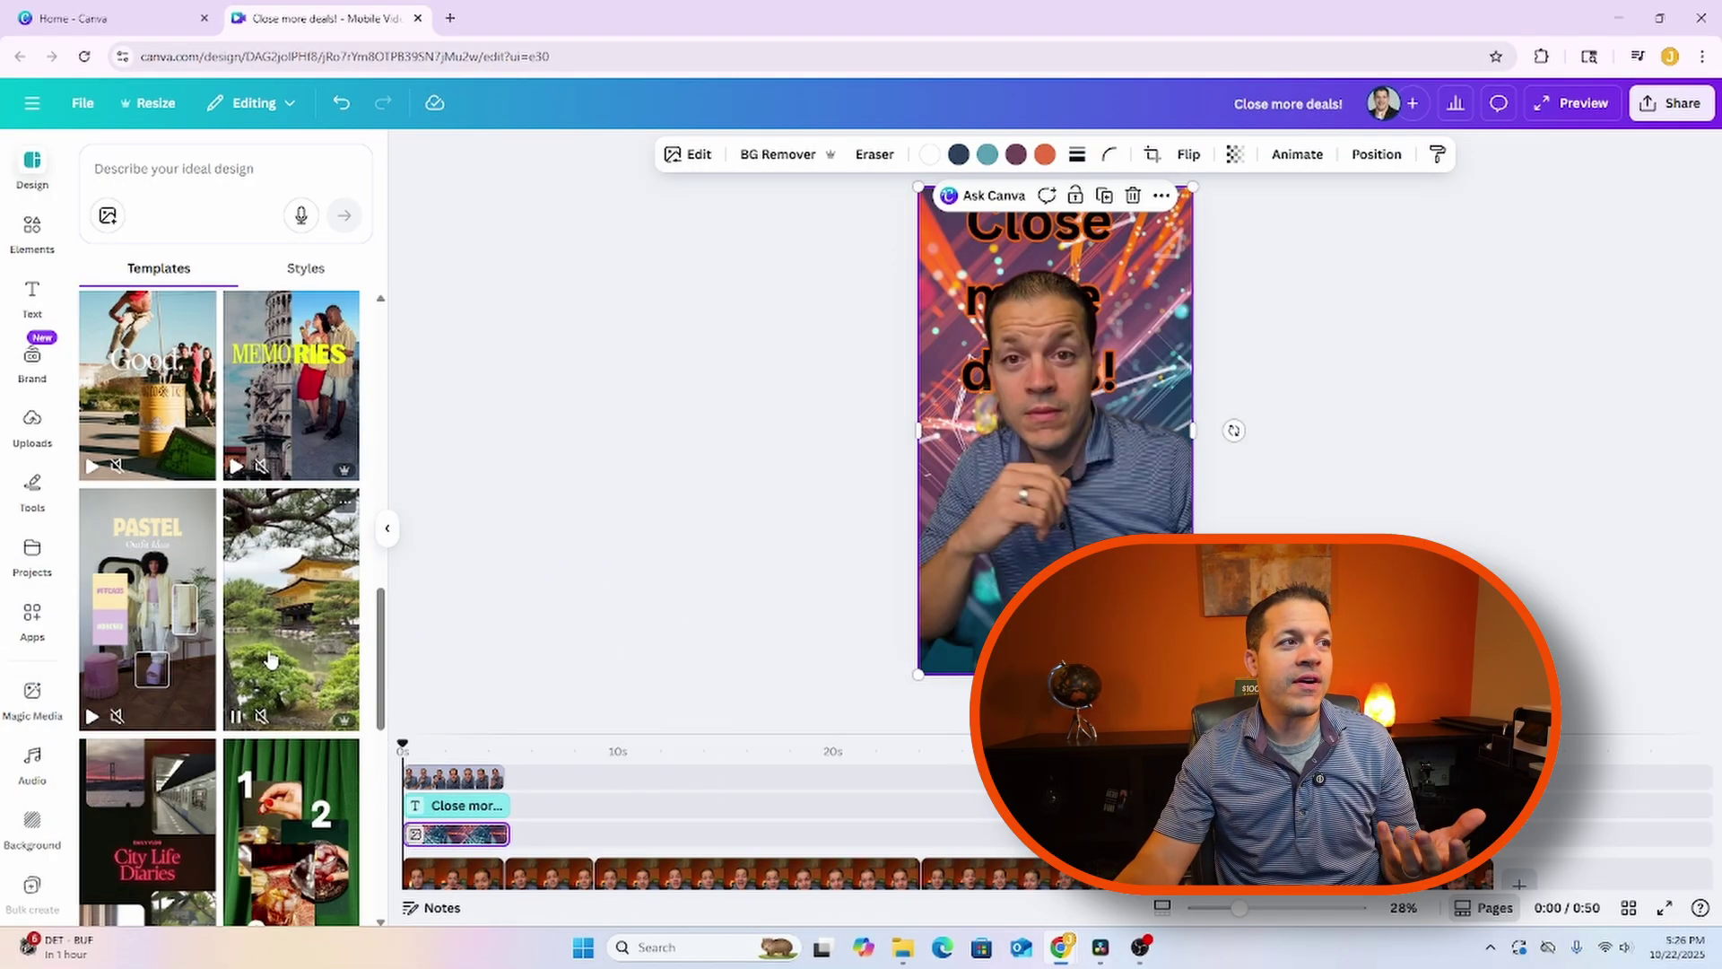
# - Search the design templates for 'money' in the Describe your ideal design box
pyautogui.click(162, 178)
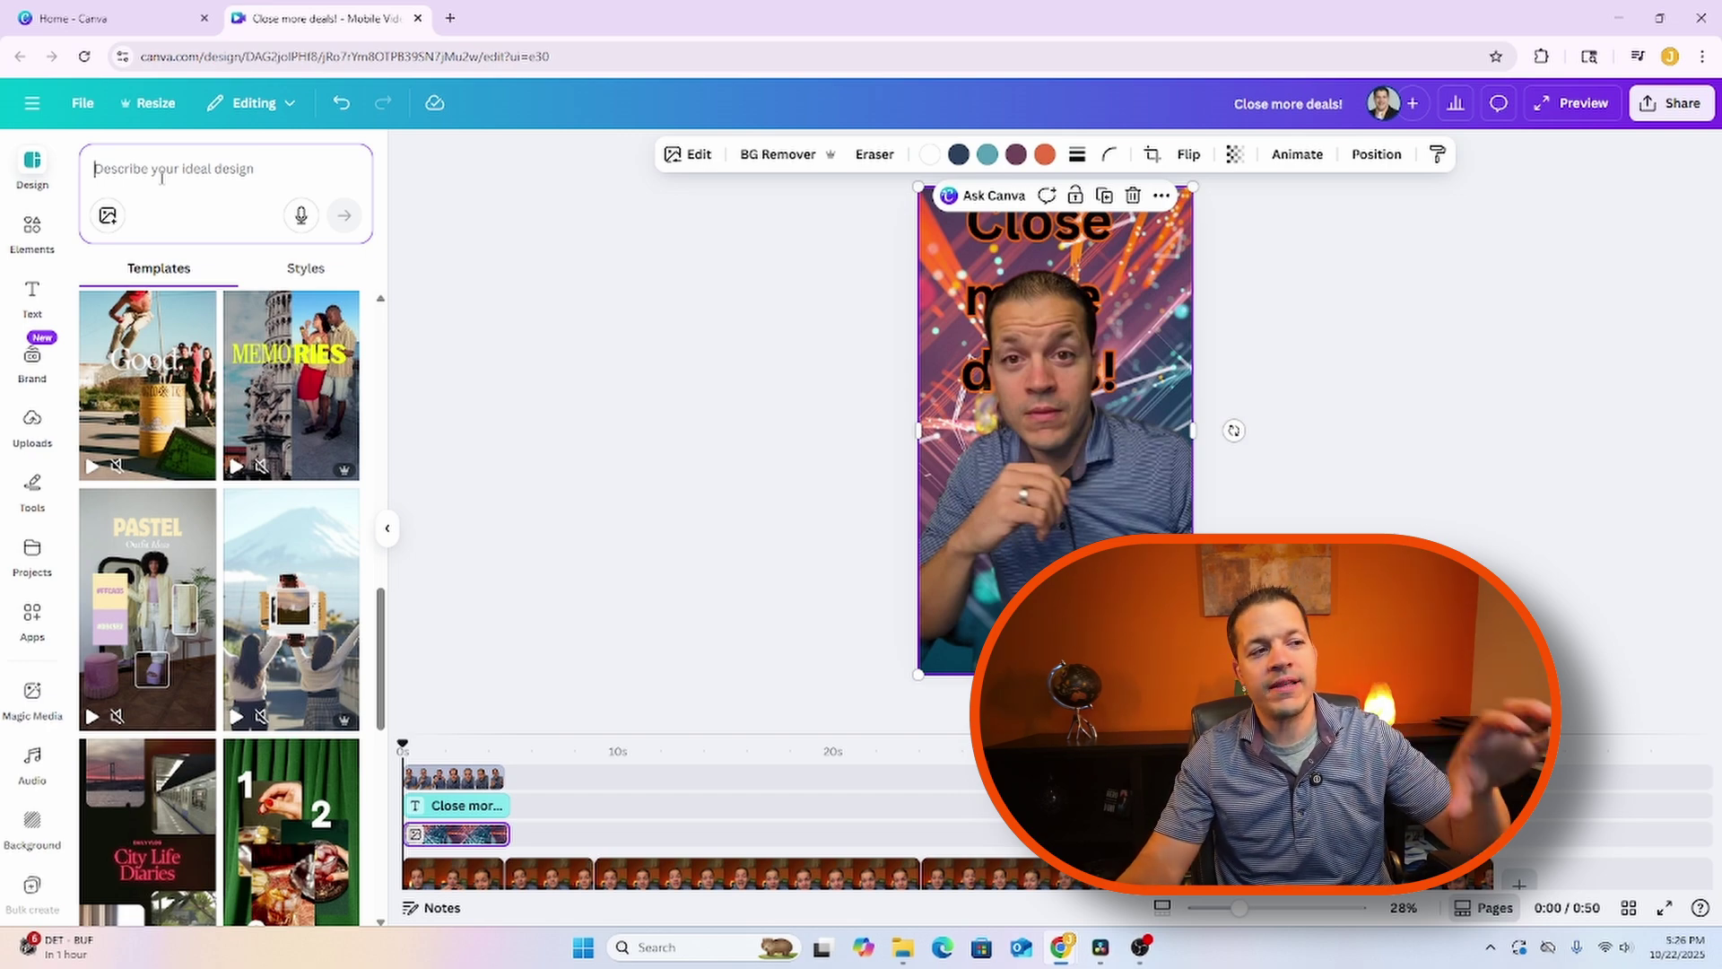
pyautogui.write('mone')
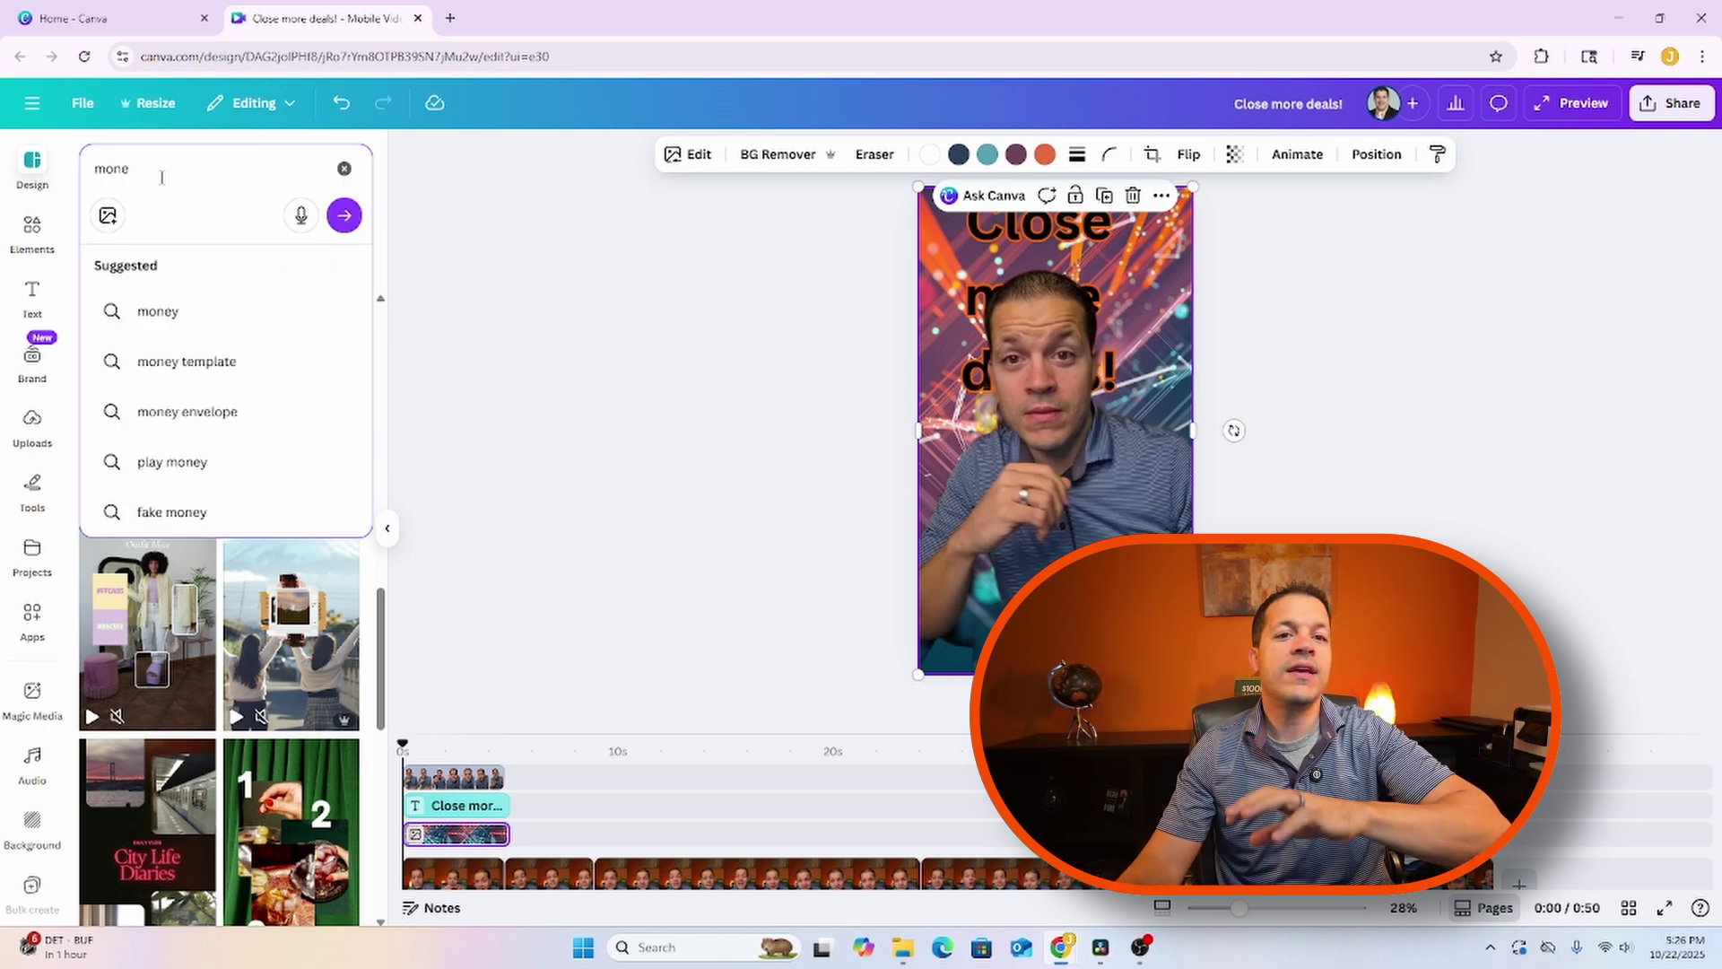
pyautogui.write('hyy')
pyautogui.press('Return')
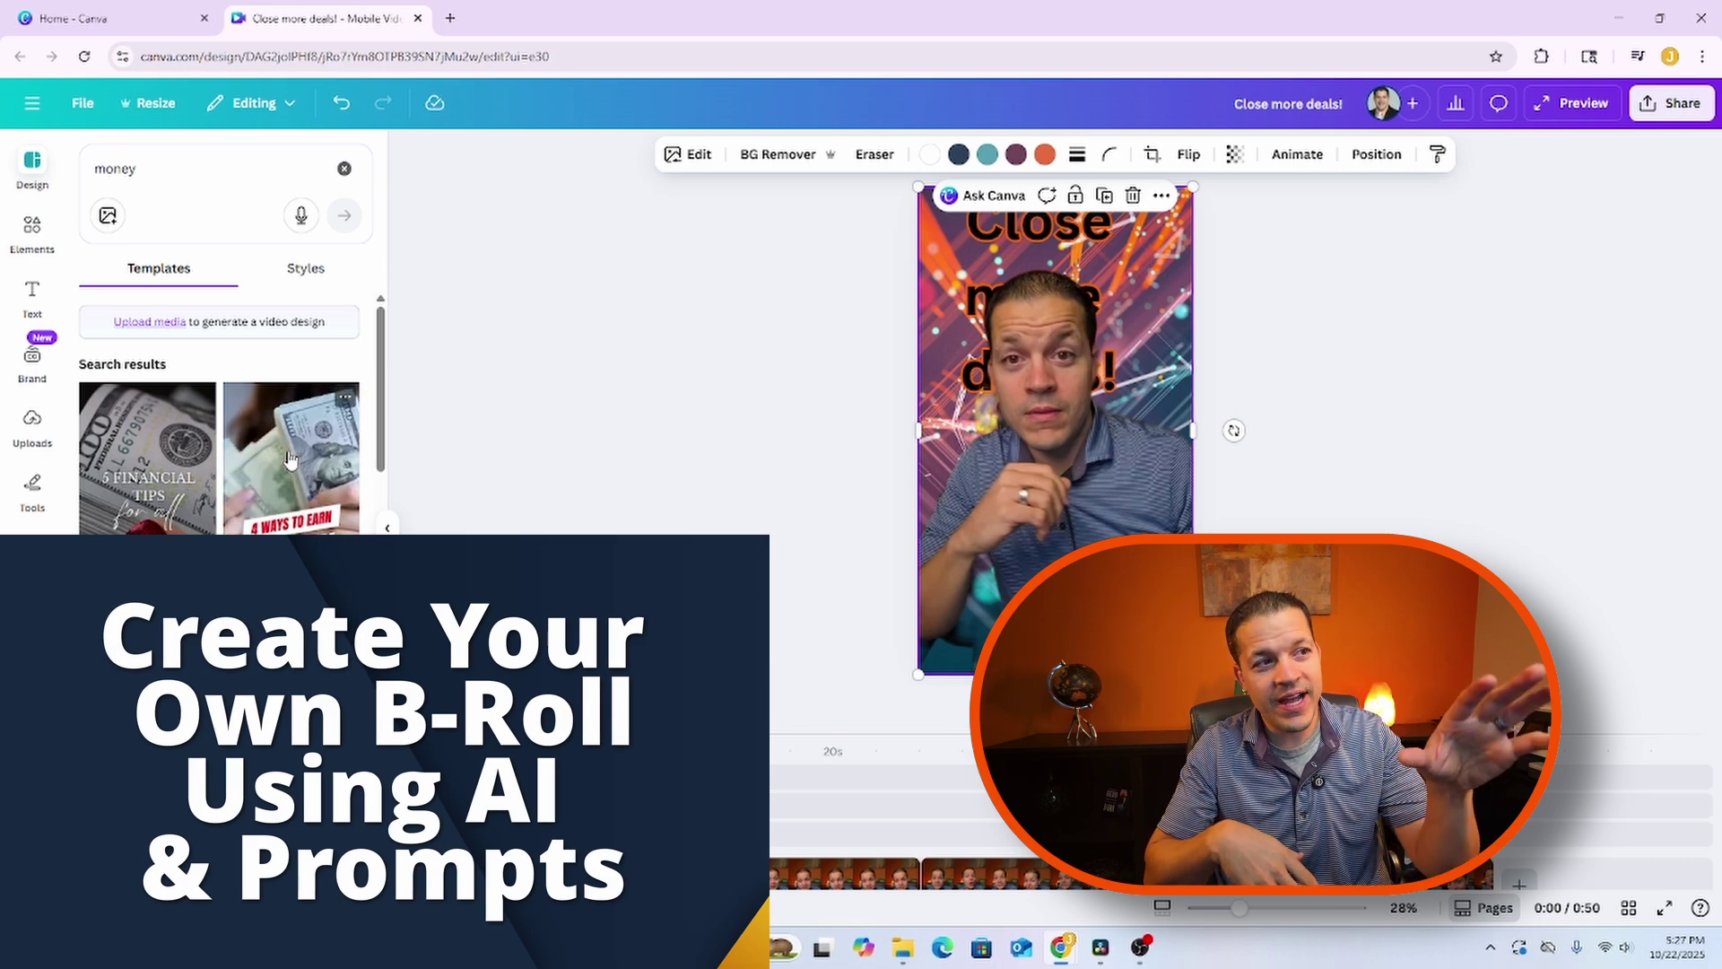
# - Try Ask Canva and the Magic Media Videos generator in the editor
pyautogui.click(985, 194)
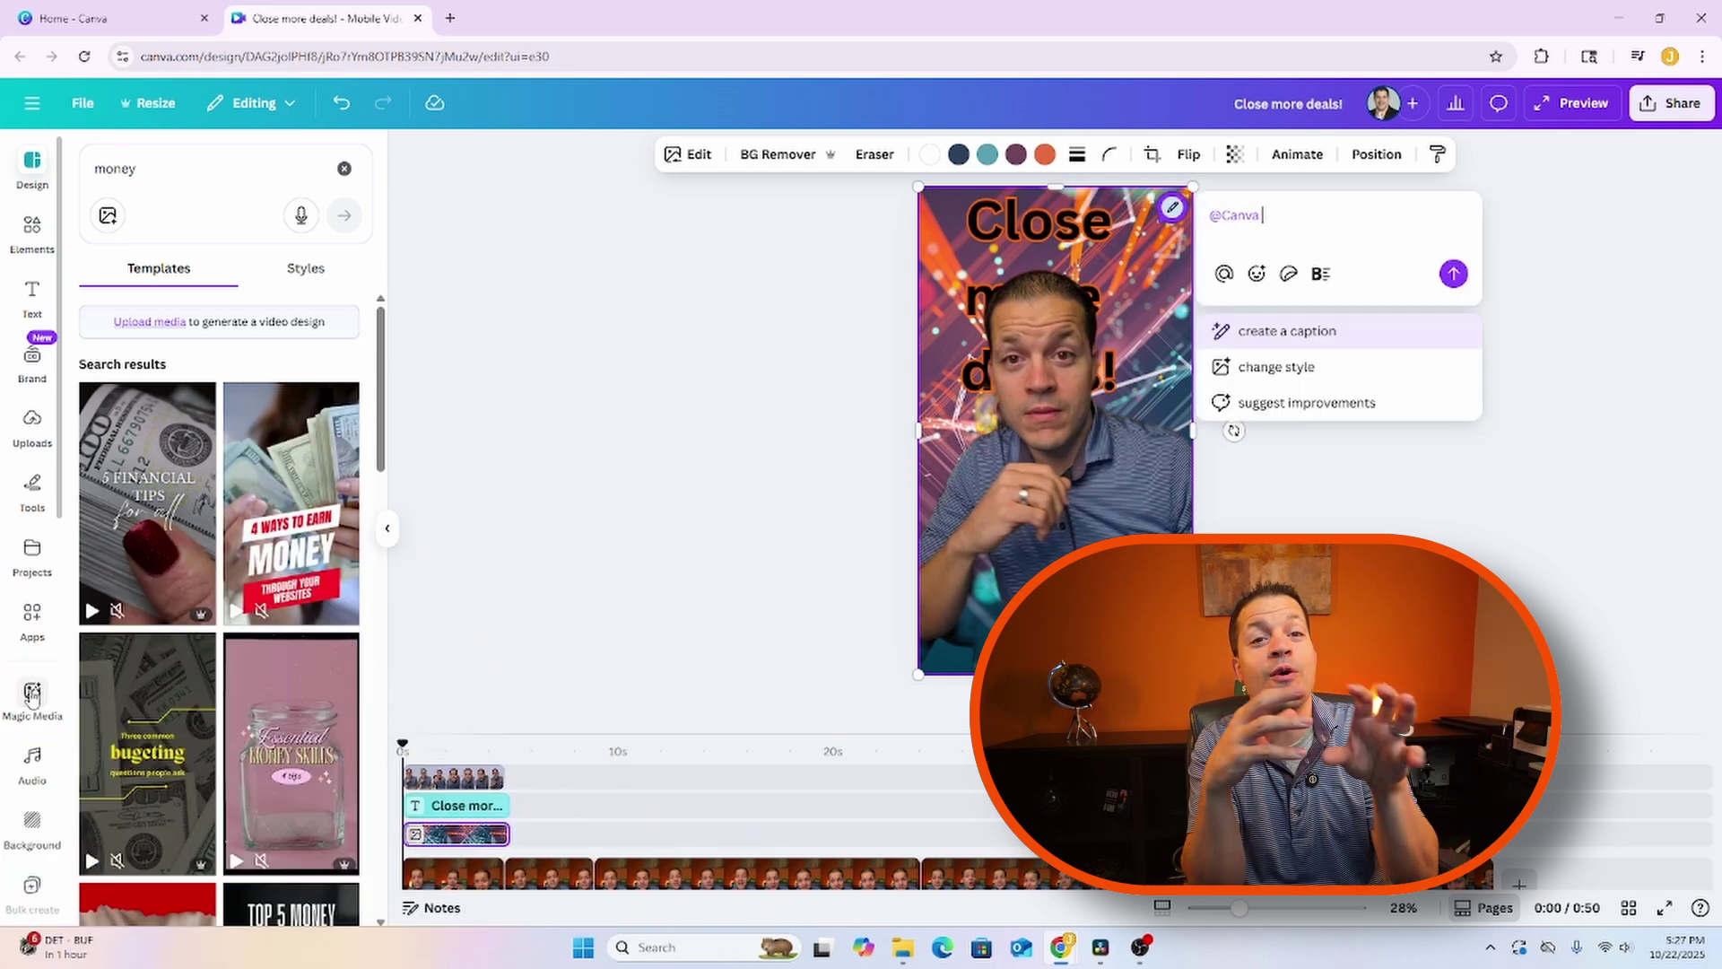
pyautogui.click(29, 696)
pyautogui.click(265, 216)
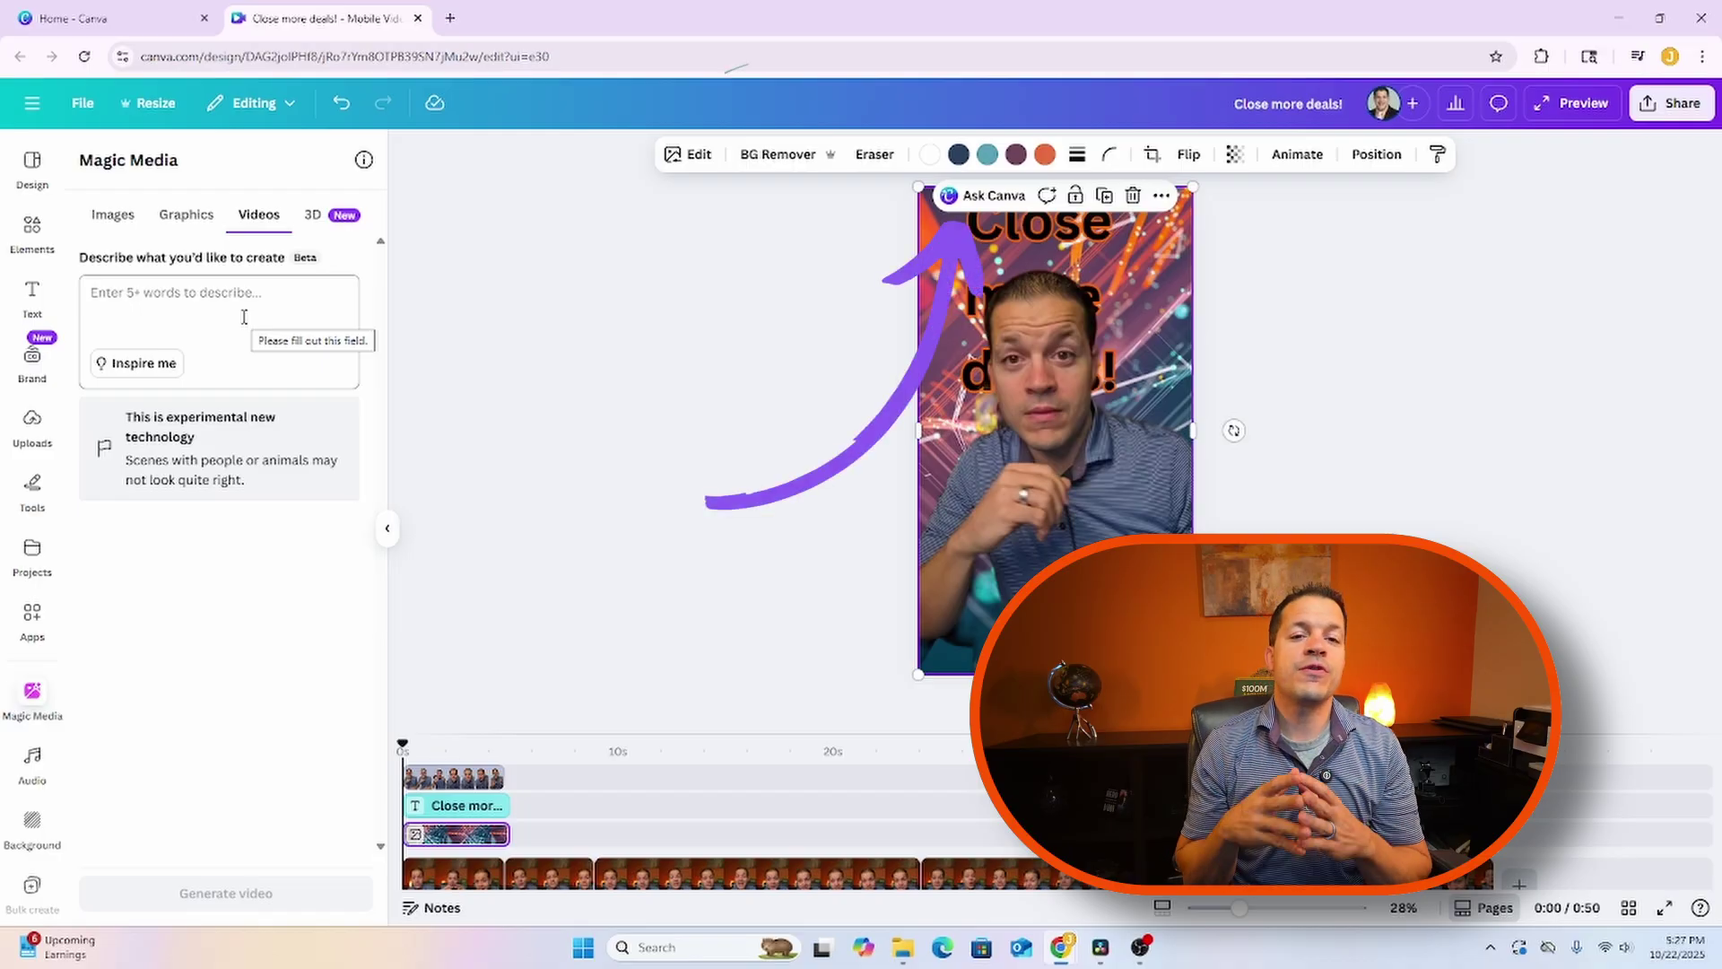
pyautogui.click(985, 196)
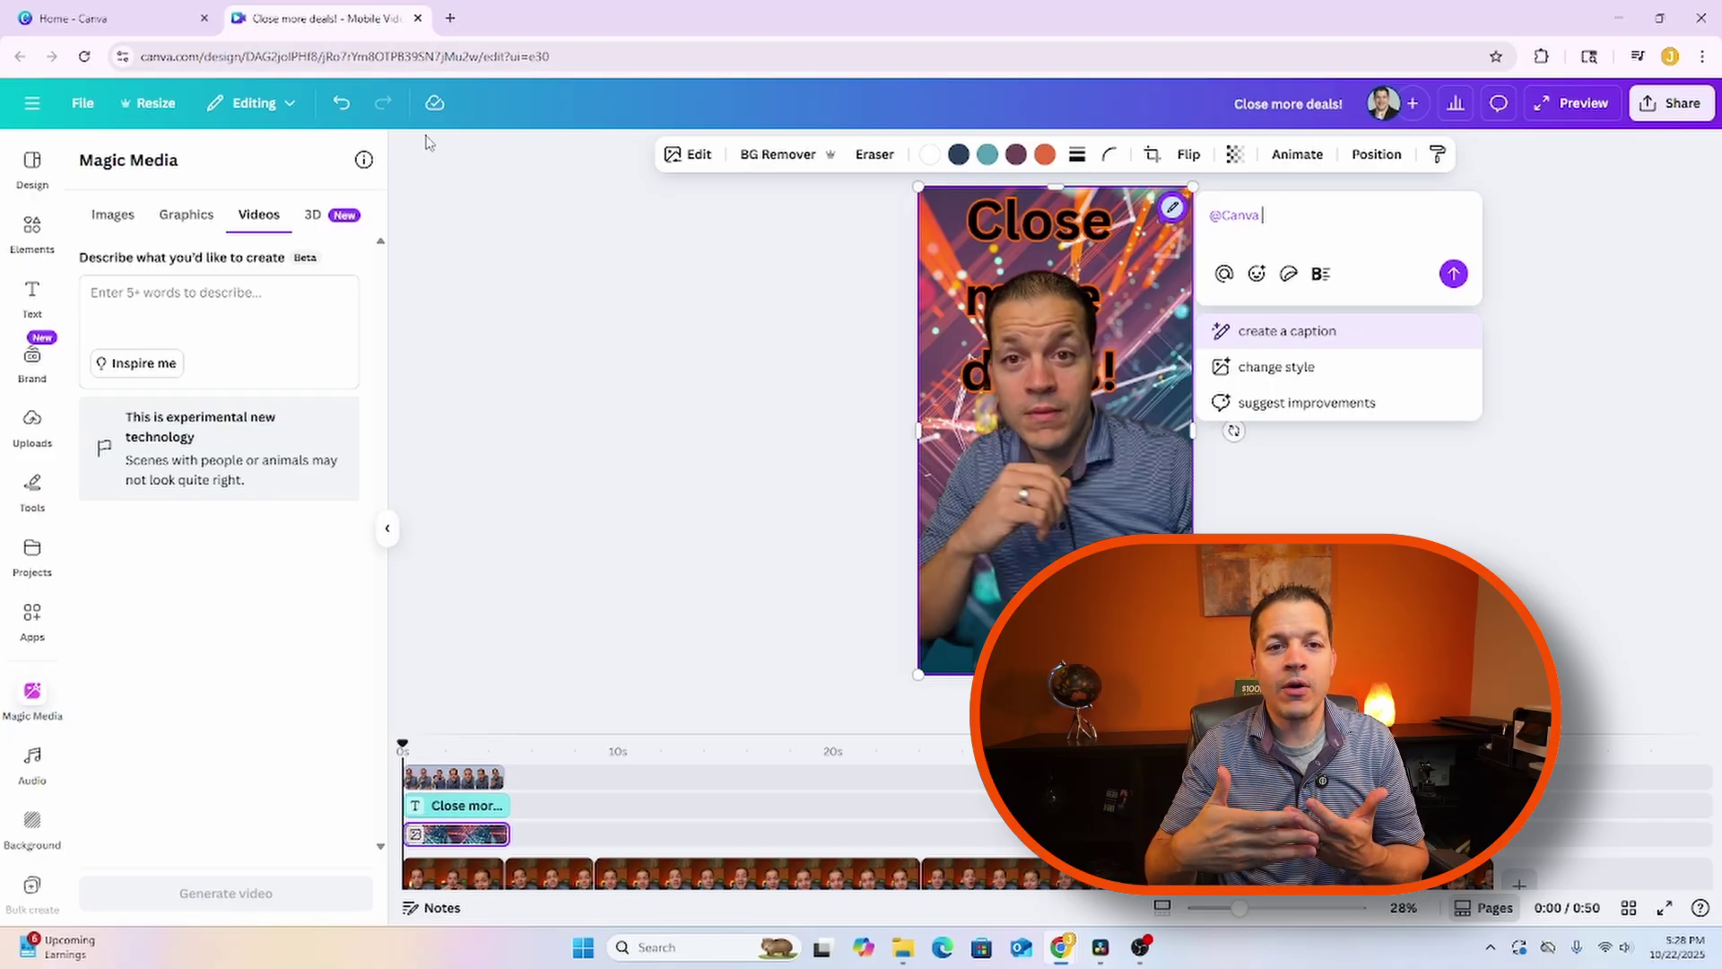
# - Switch to the Home tab, dismiss Create a design, and open Canva AI
pyautogui.click(161, 25)
pyautogui.click(1523, 149)
pyautogui.click(1121, 224)
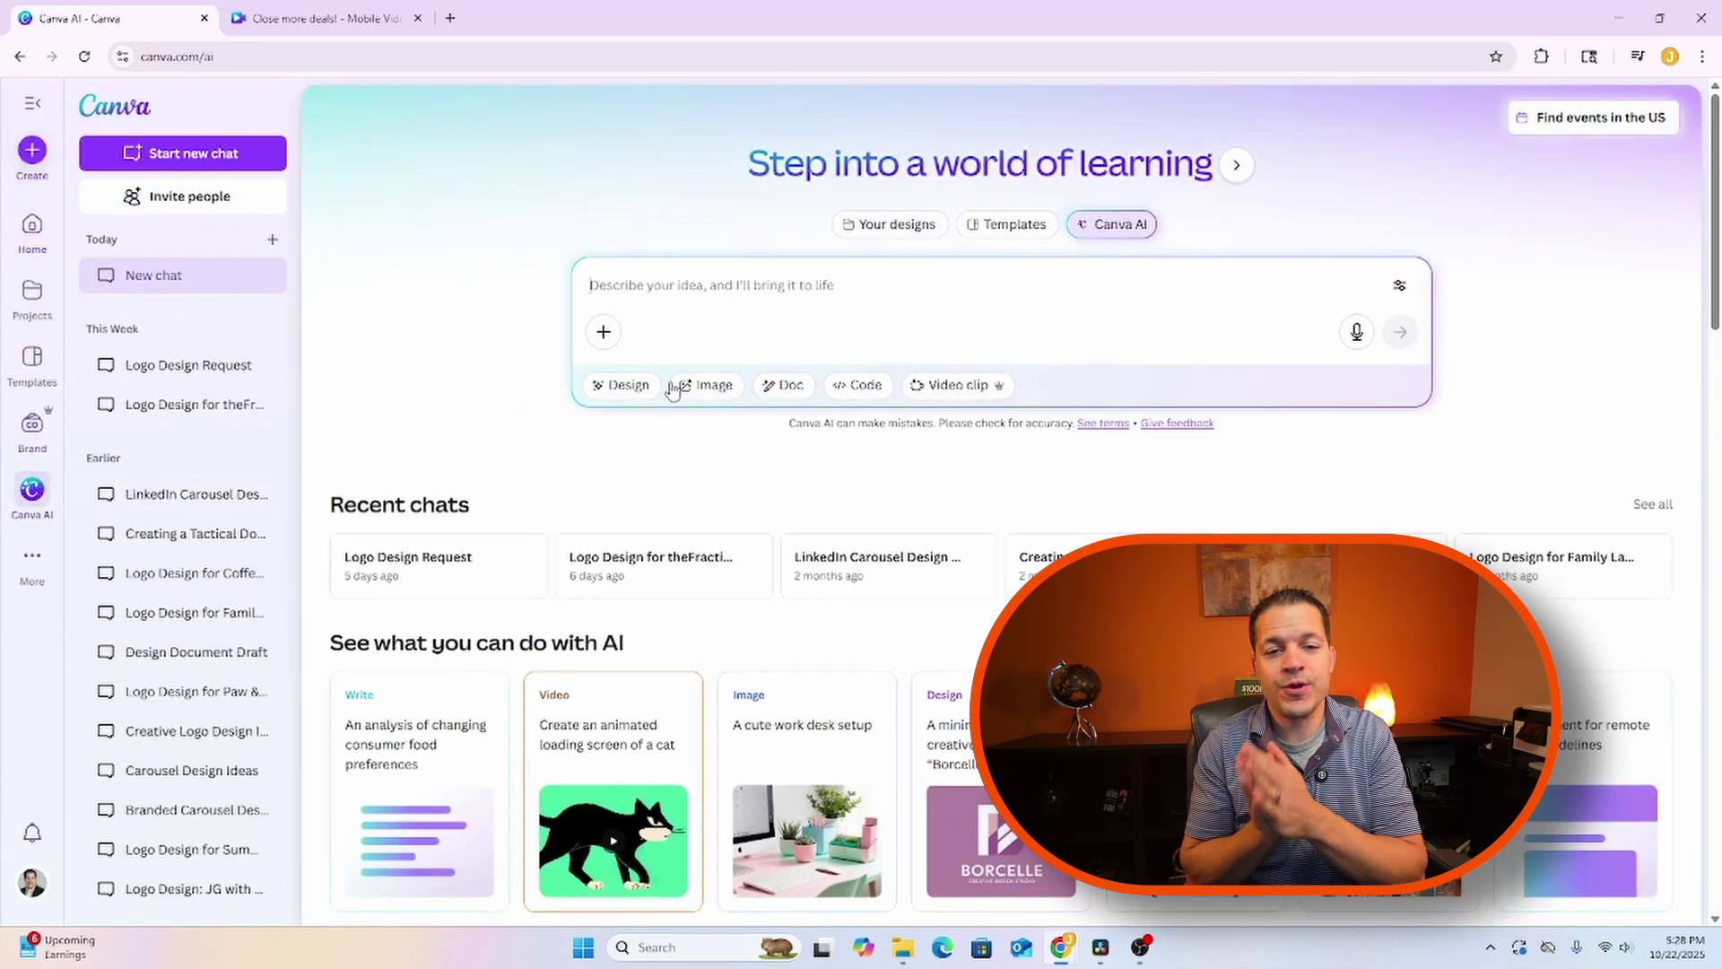
# - Set up a Canva AI video clip with Cinematic style, 16:9 ratio and point-of-view shot framing
pyautogui.click(980, 386)
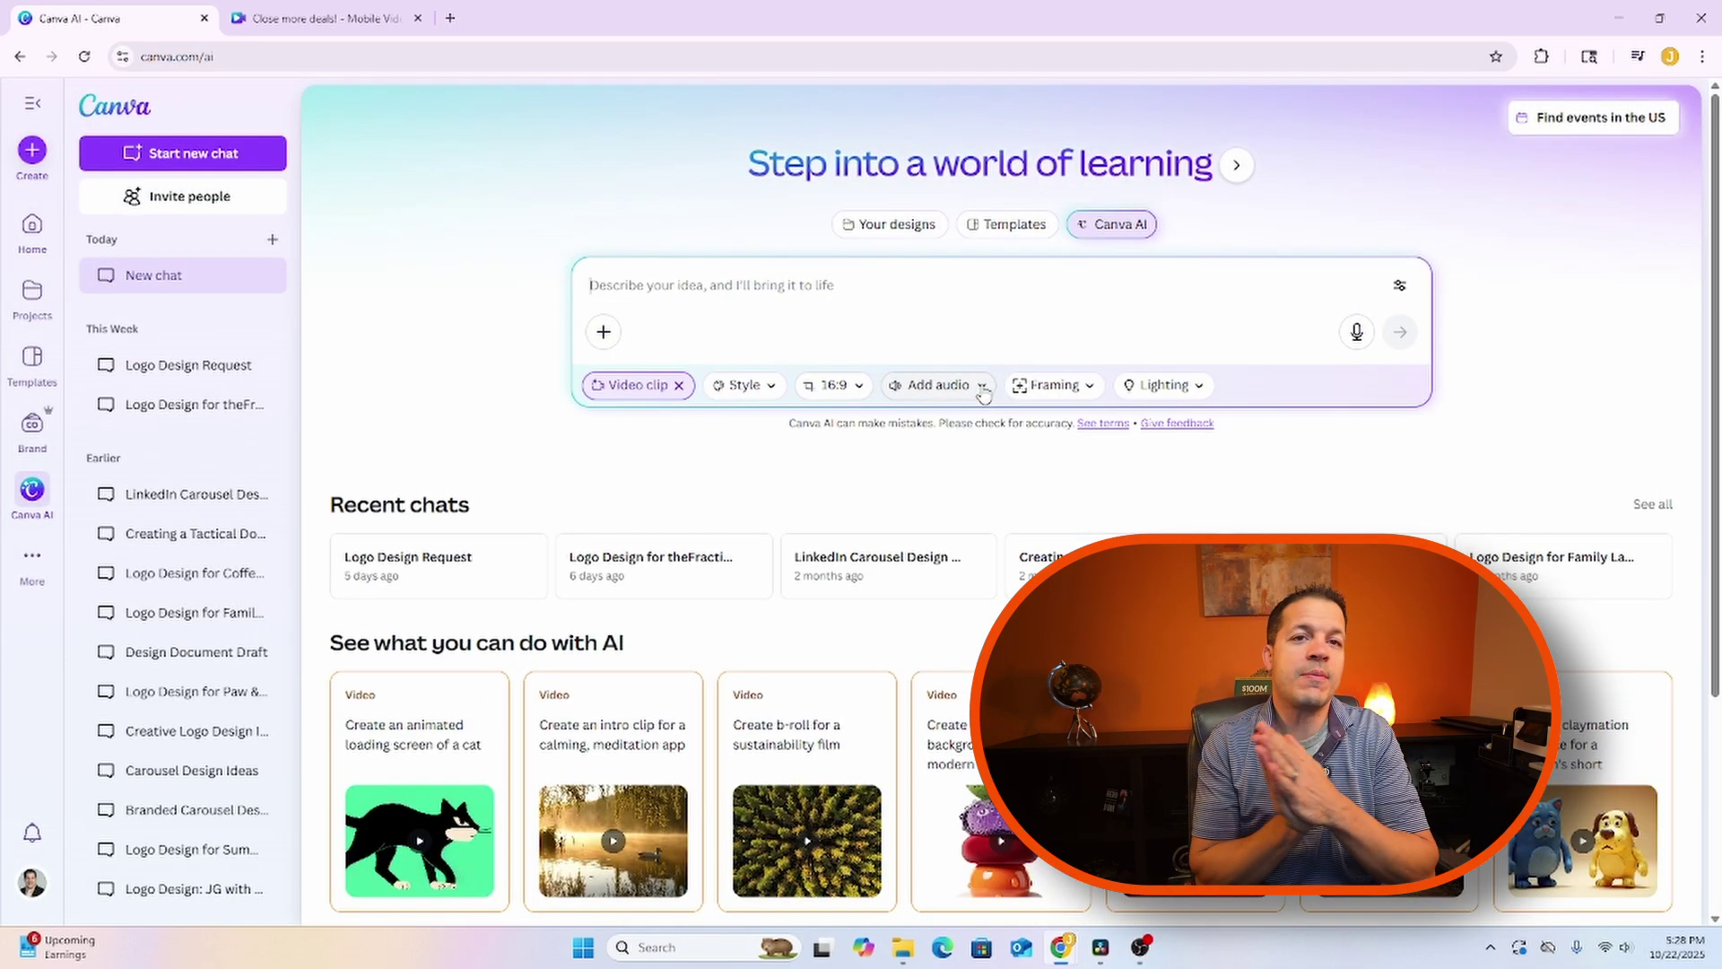
pyautogui.click(767, 387)
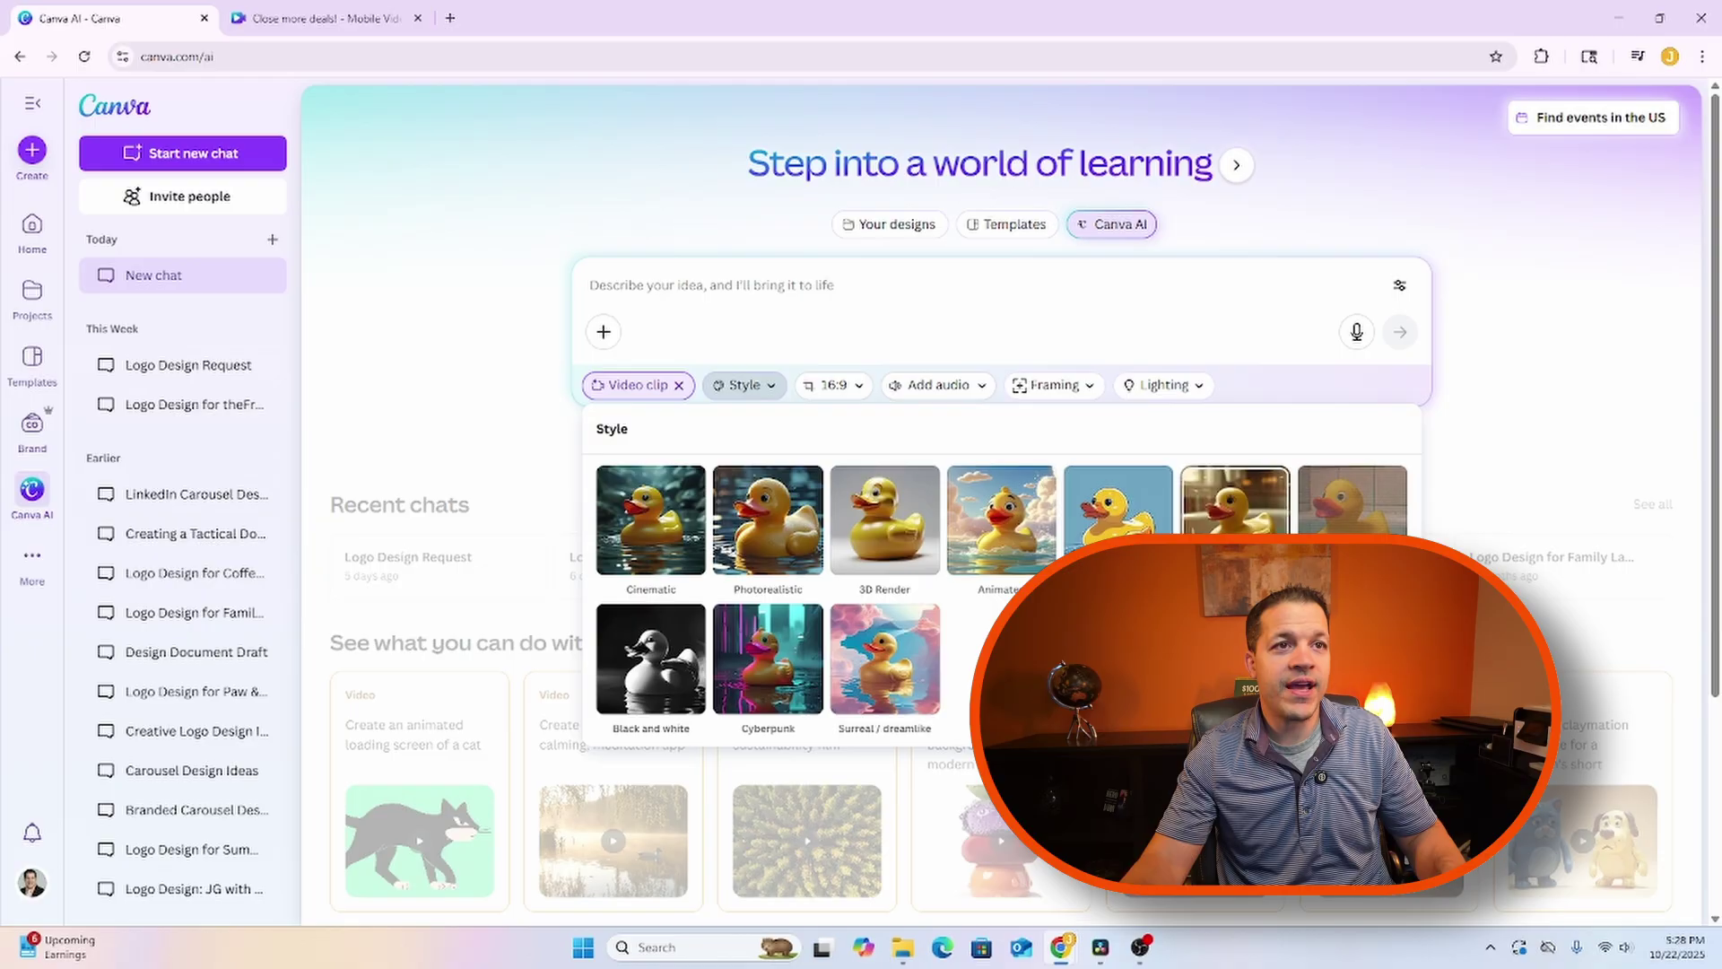
pyautogui.click(652, 535)
pyautogui.click(865, 387)
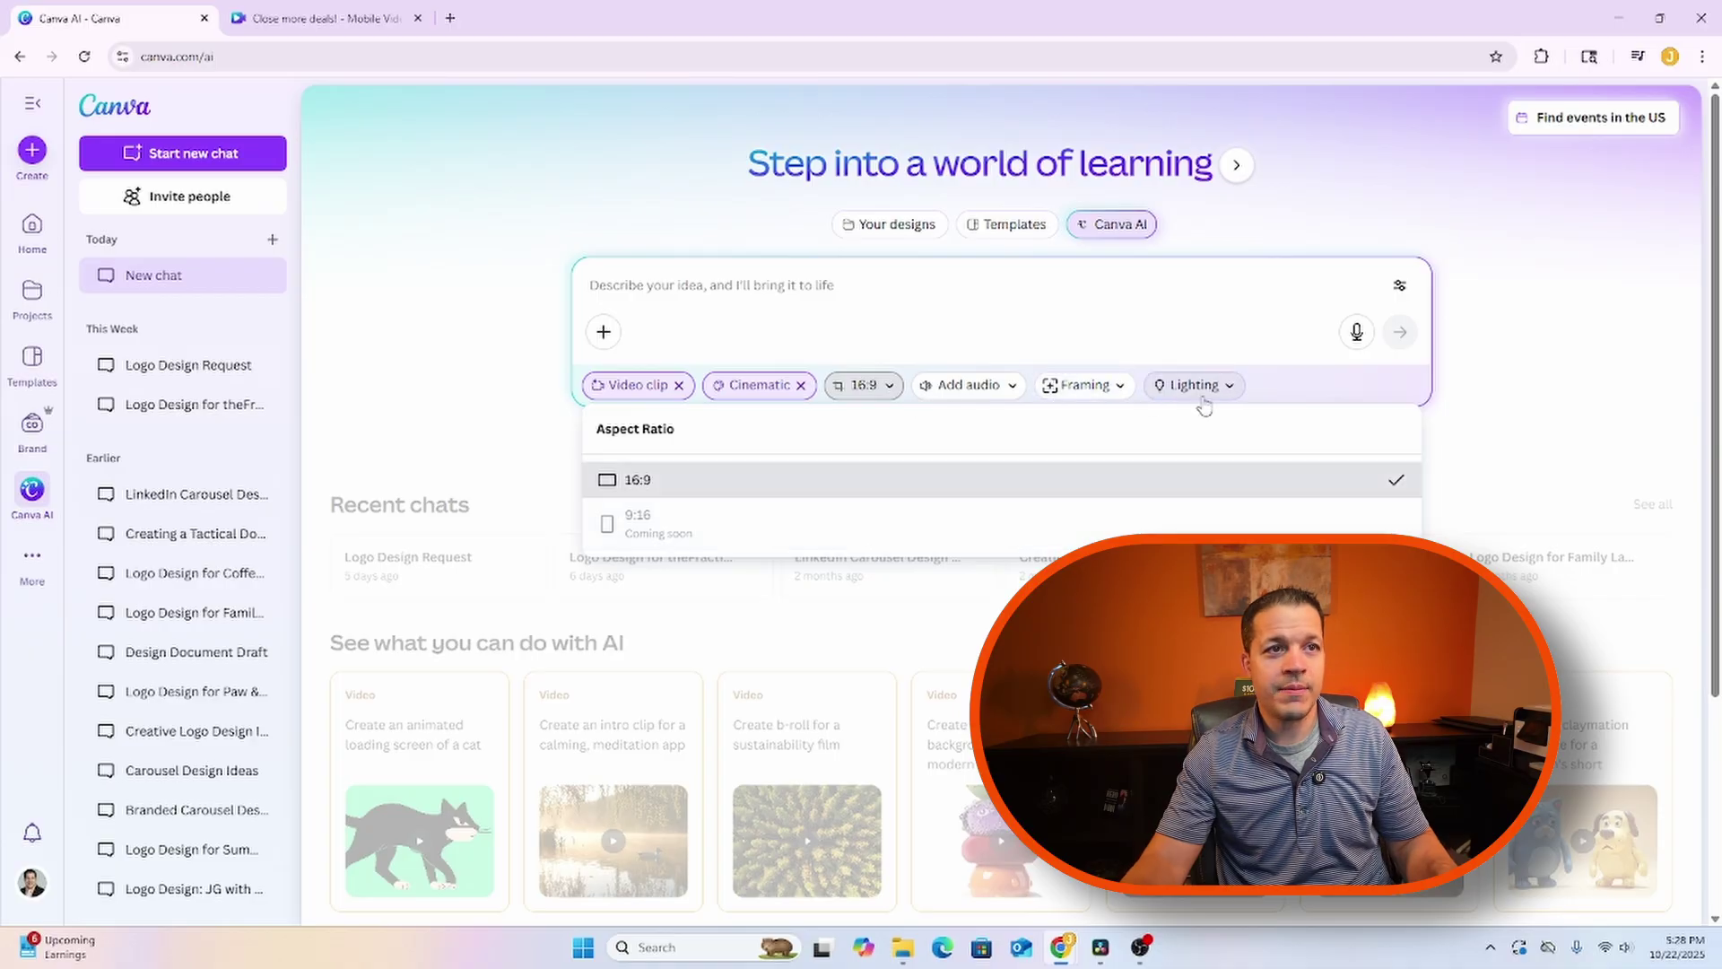
pyautogui.click(1070, 387)
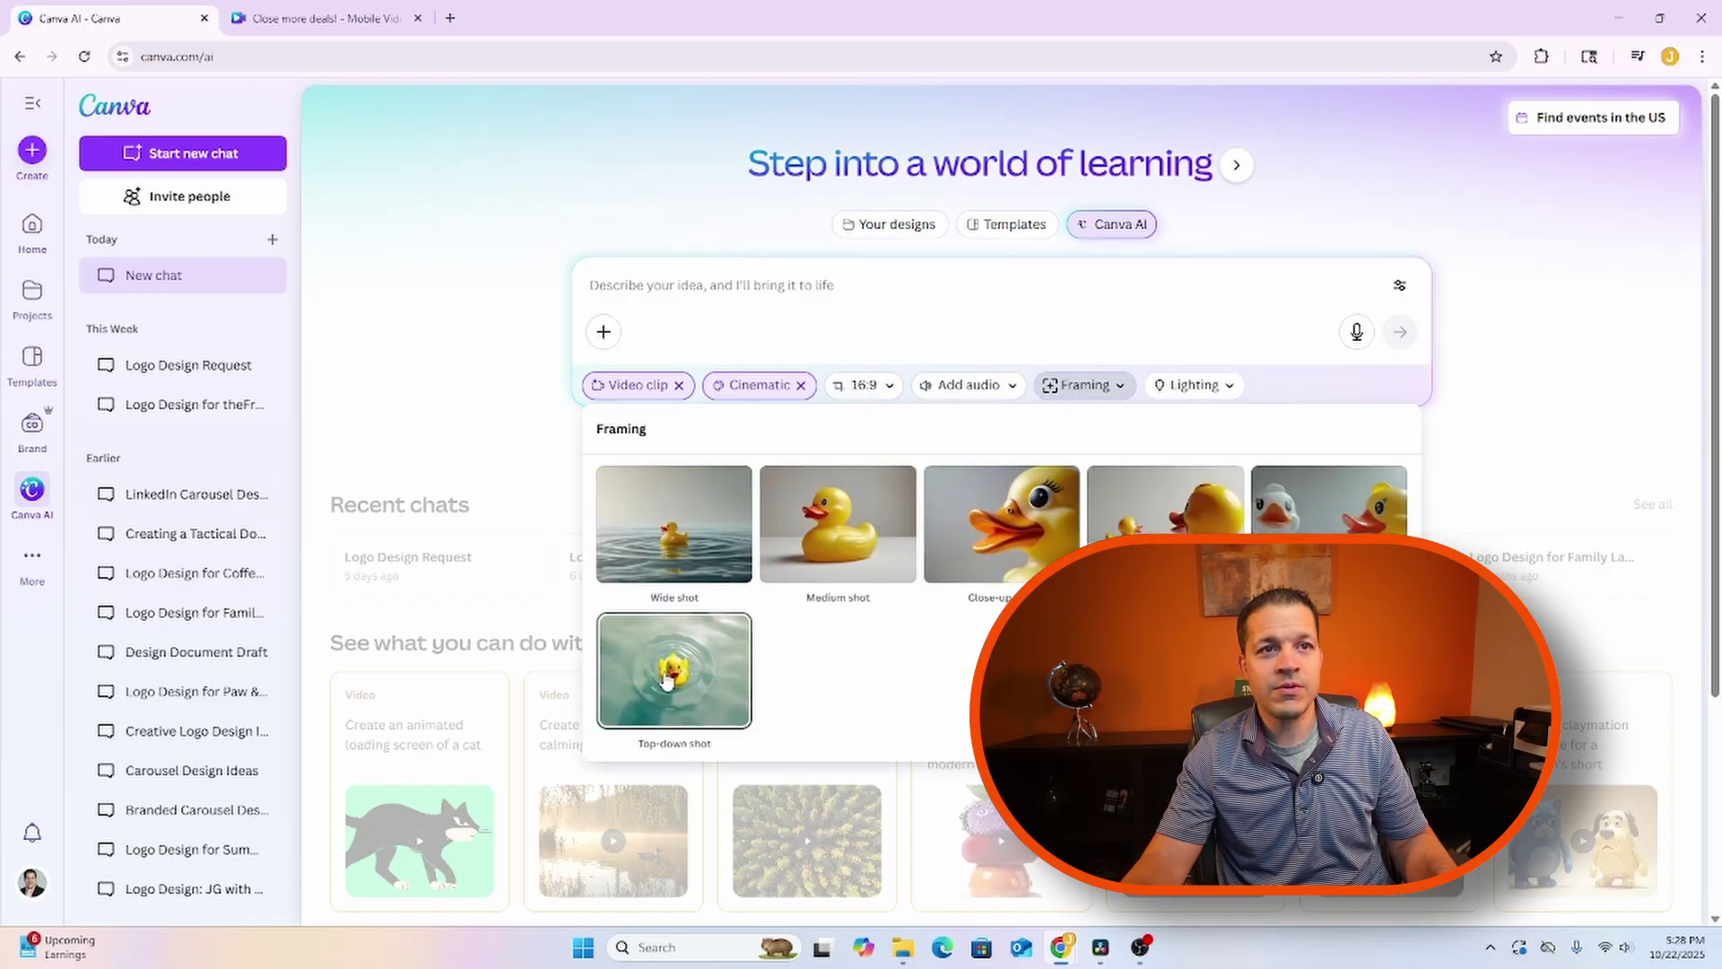
pyautogui.click(1314, 529)
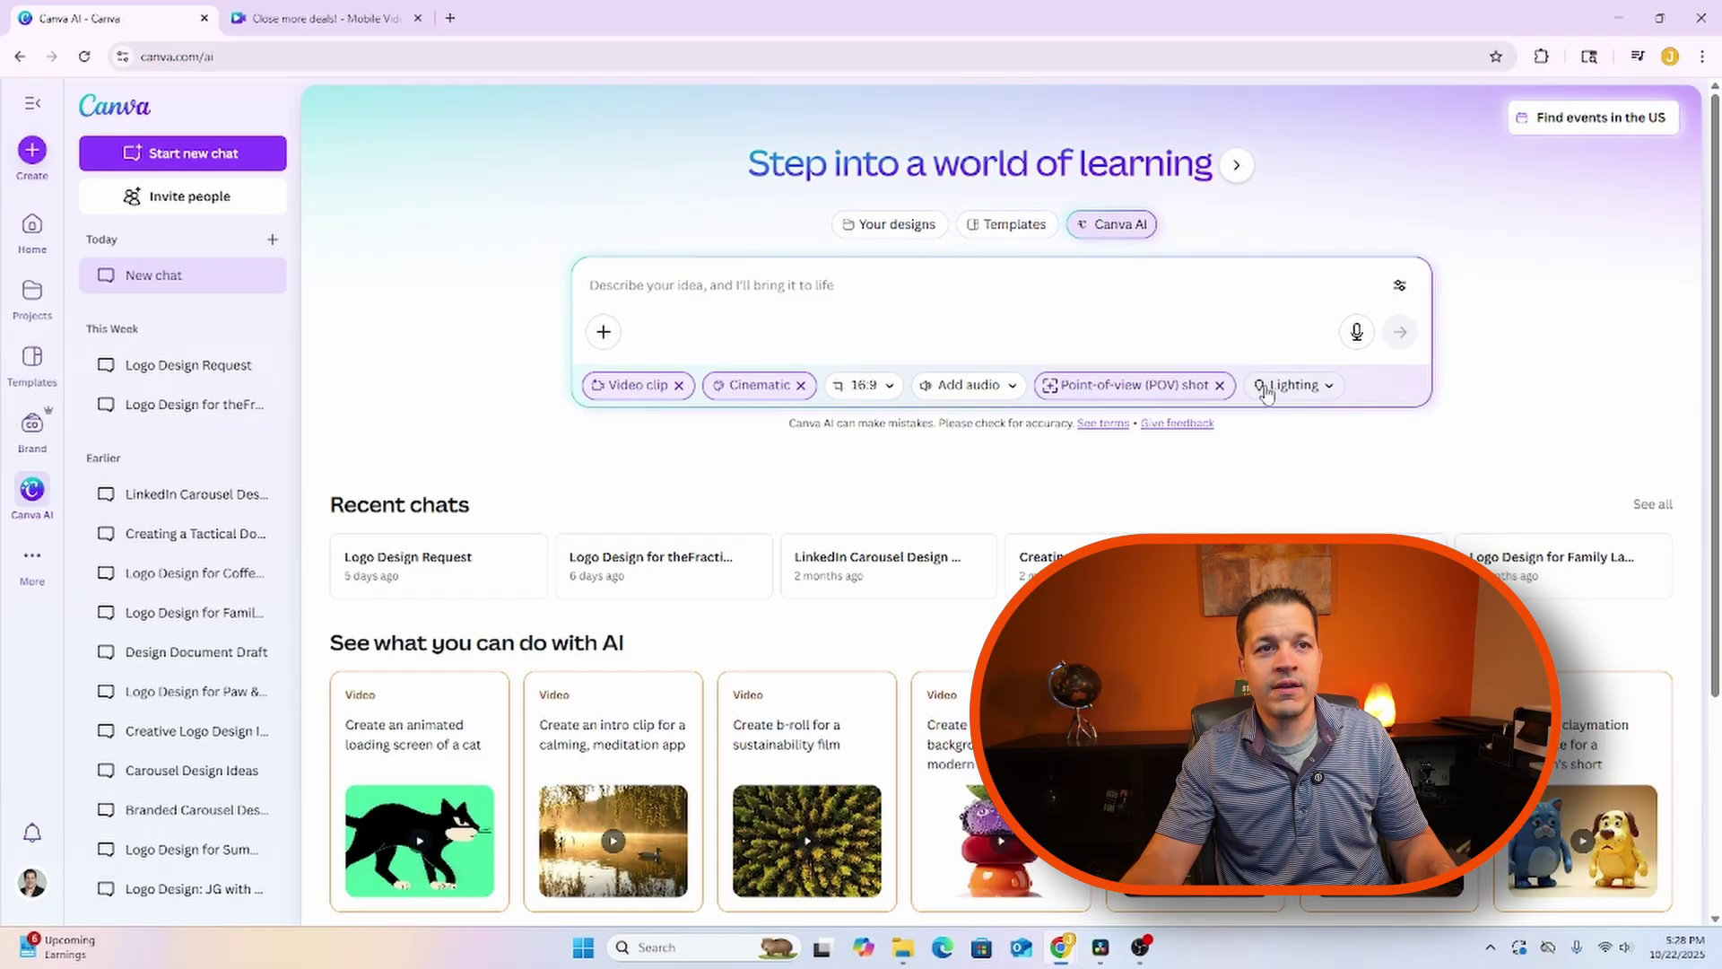
# - Back in the 'Close more deals!' design, ask Canva AI for an attorney handshake b-roll prompt
pyautogui.click(339, 9)
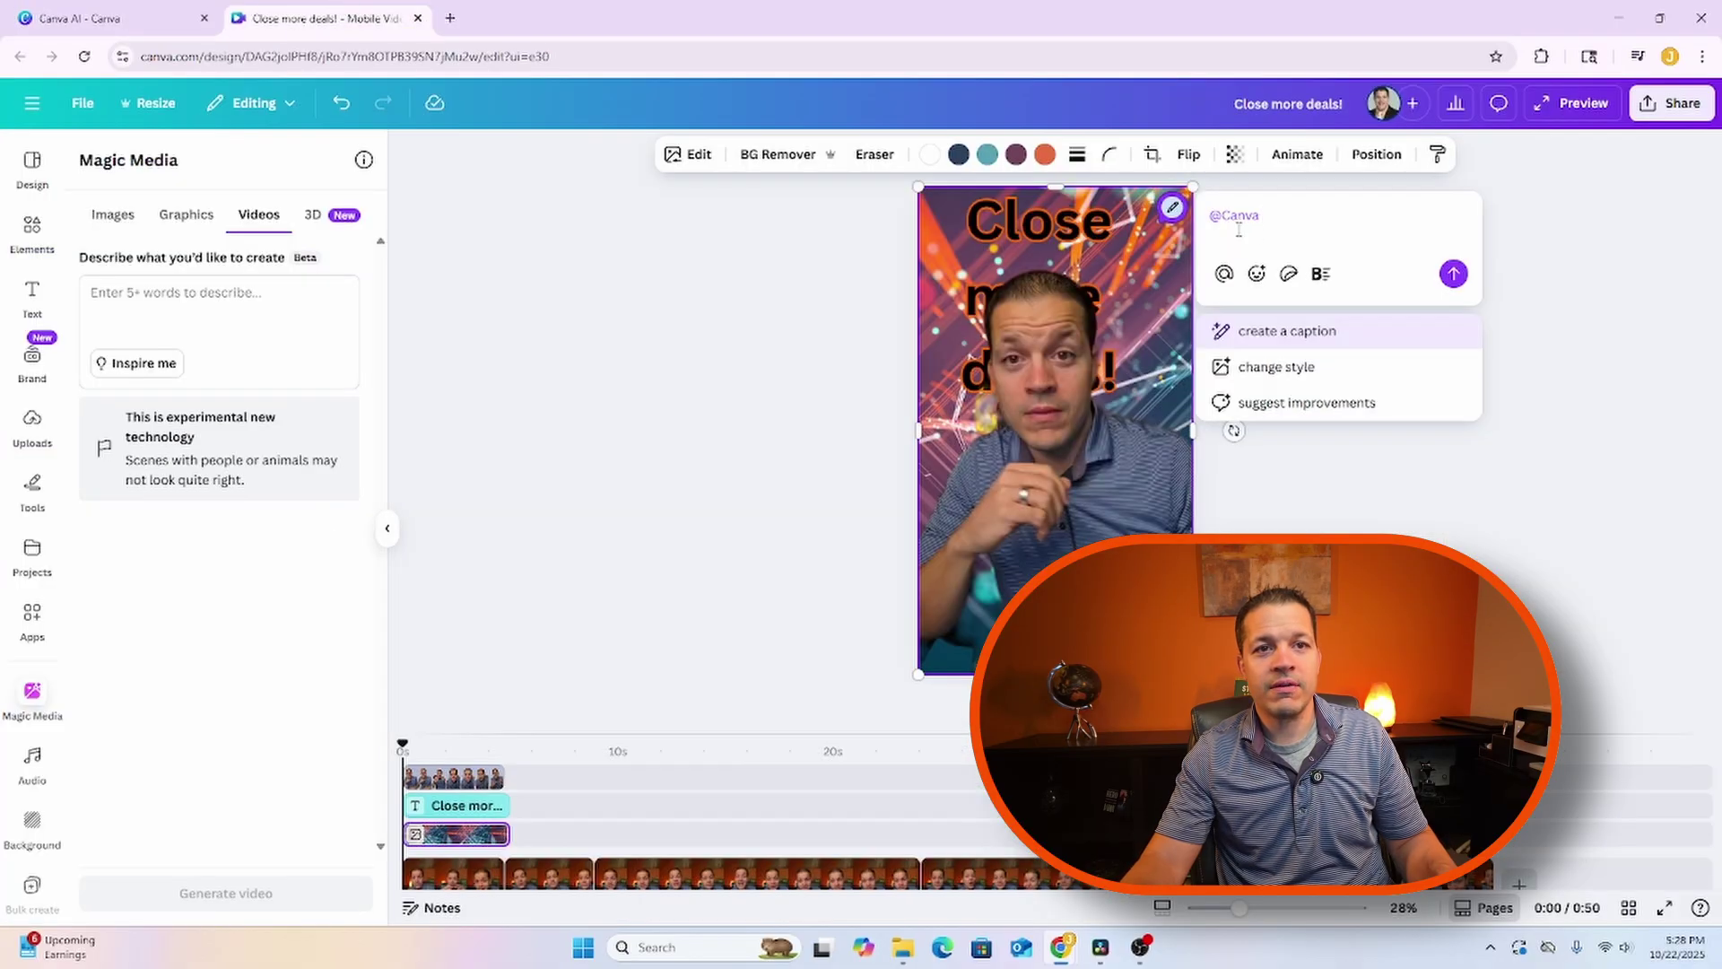
pyautogui.write('Create a prompt for modern style b-roll of an attorney shaking hand with a client make them look as realistic as possible in an office standing in front of desk, with nice morning sun coming through the window and them shak')
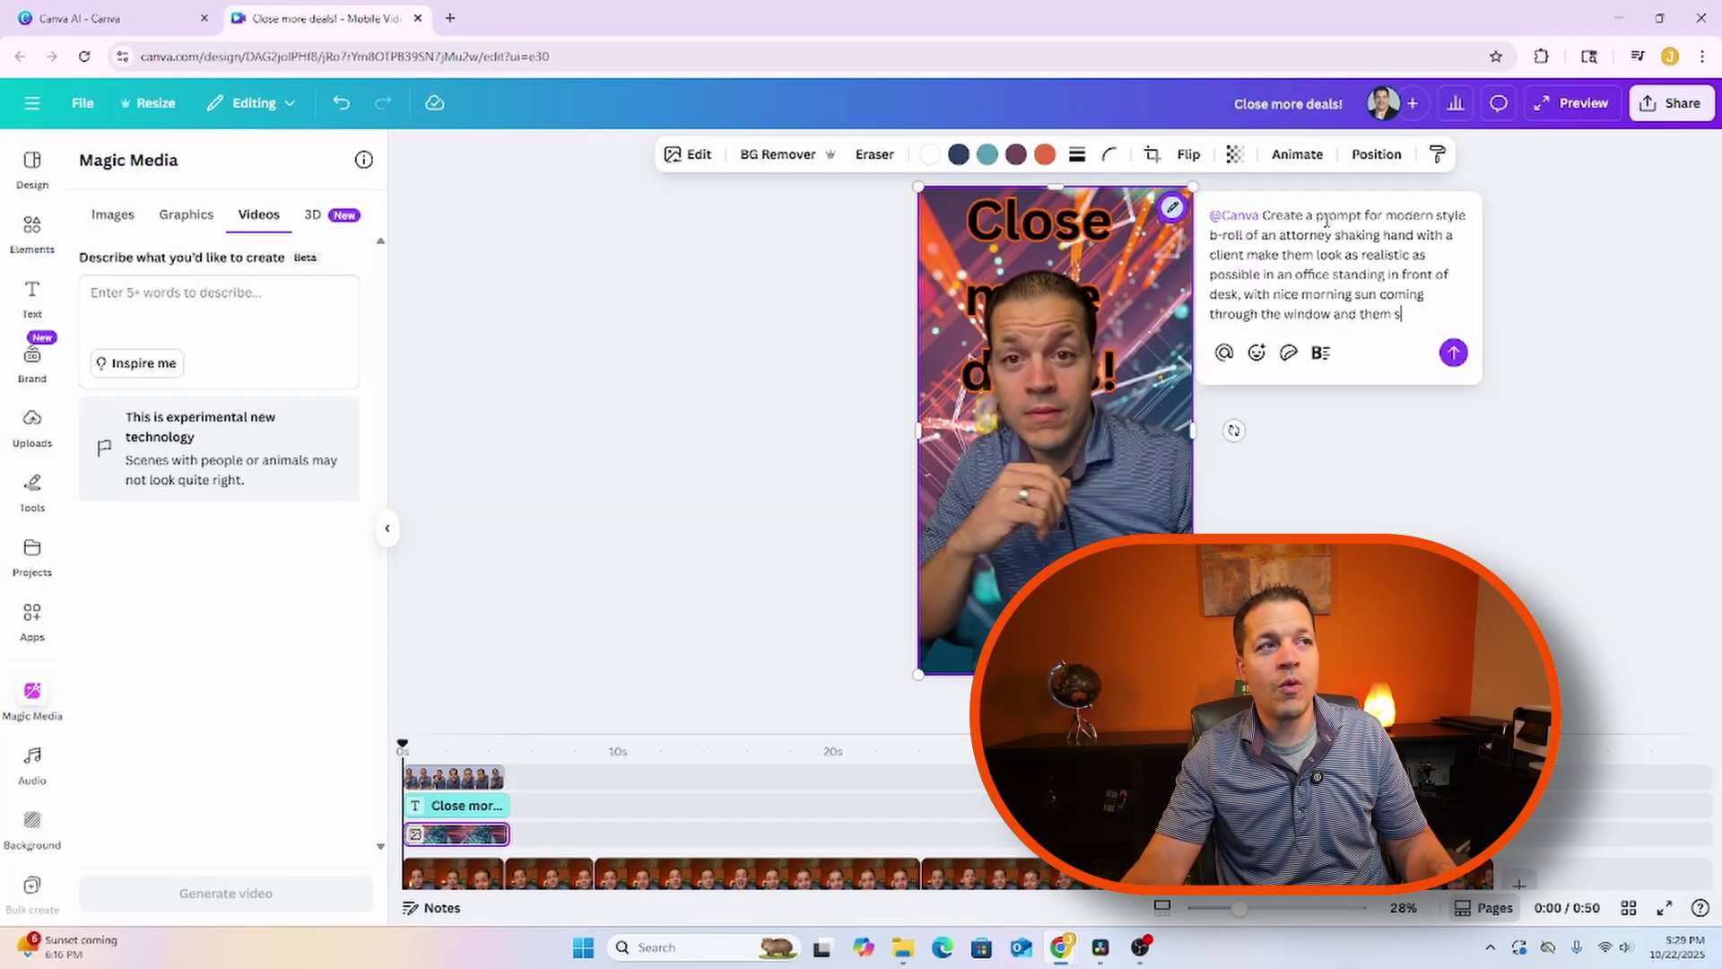
pyautogui.write('a deal.')
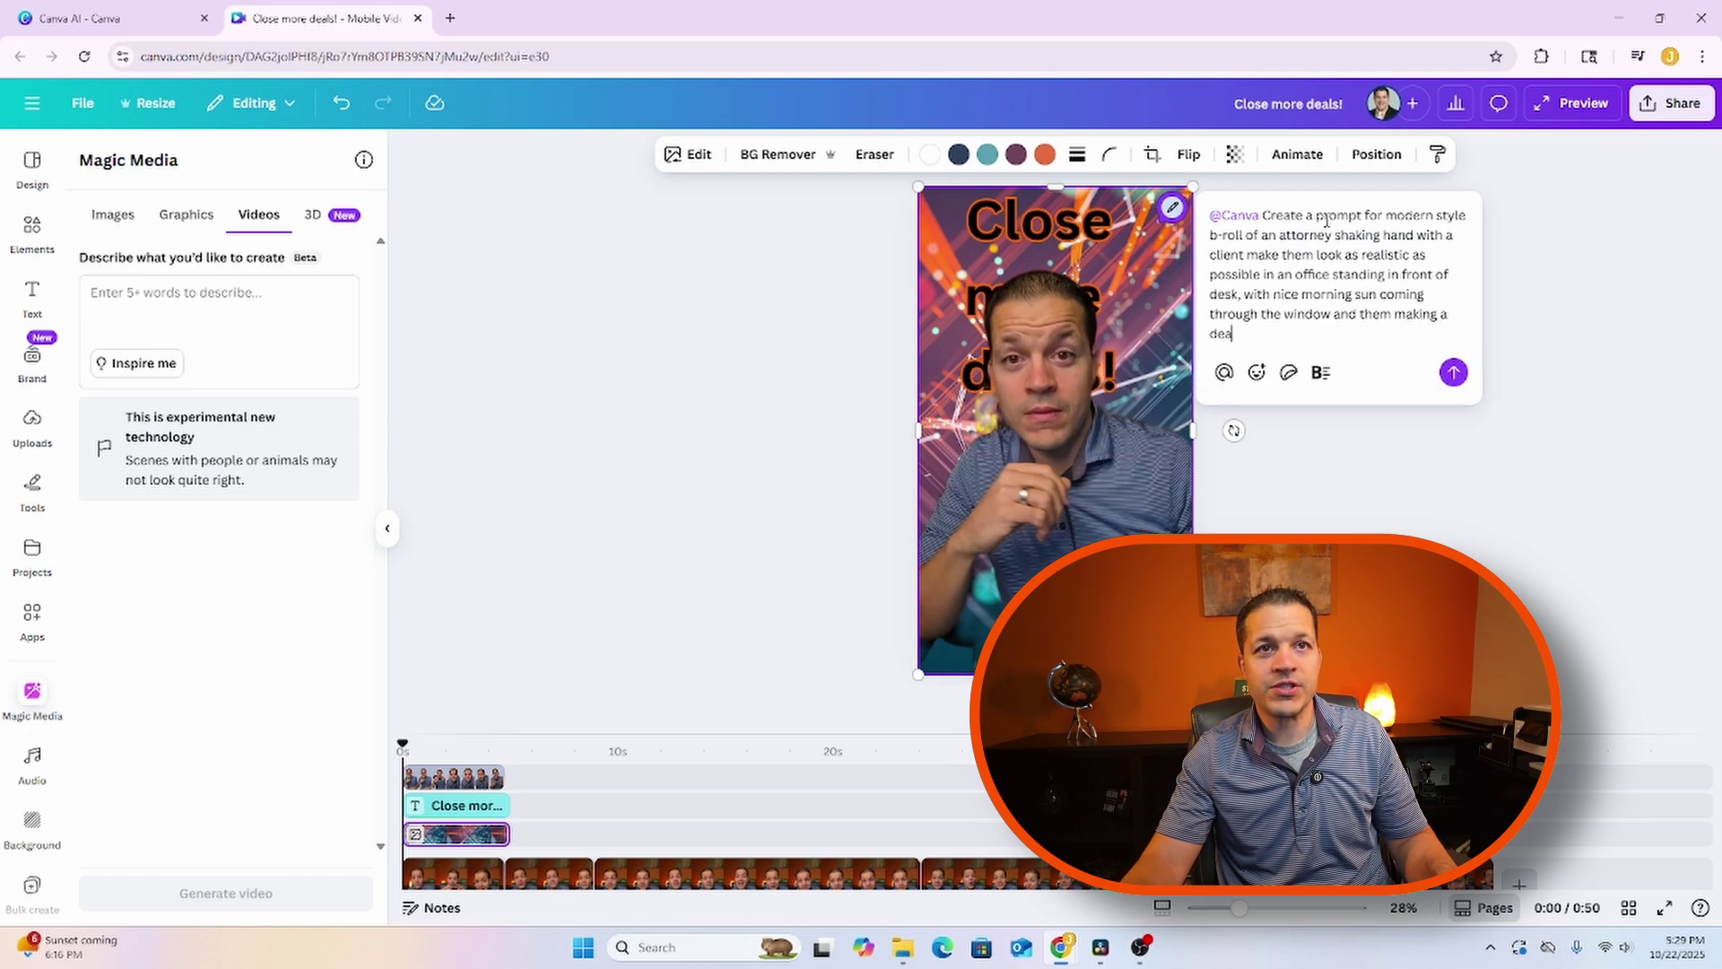
pyautogui.click(1453, 371)
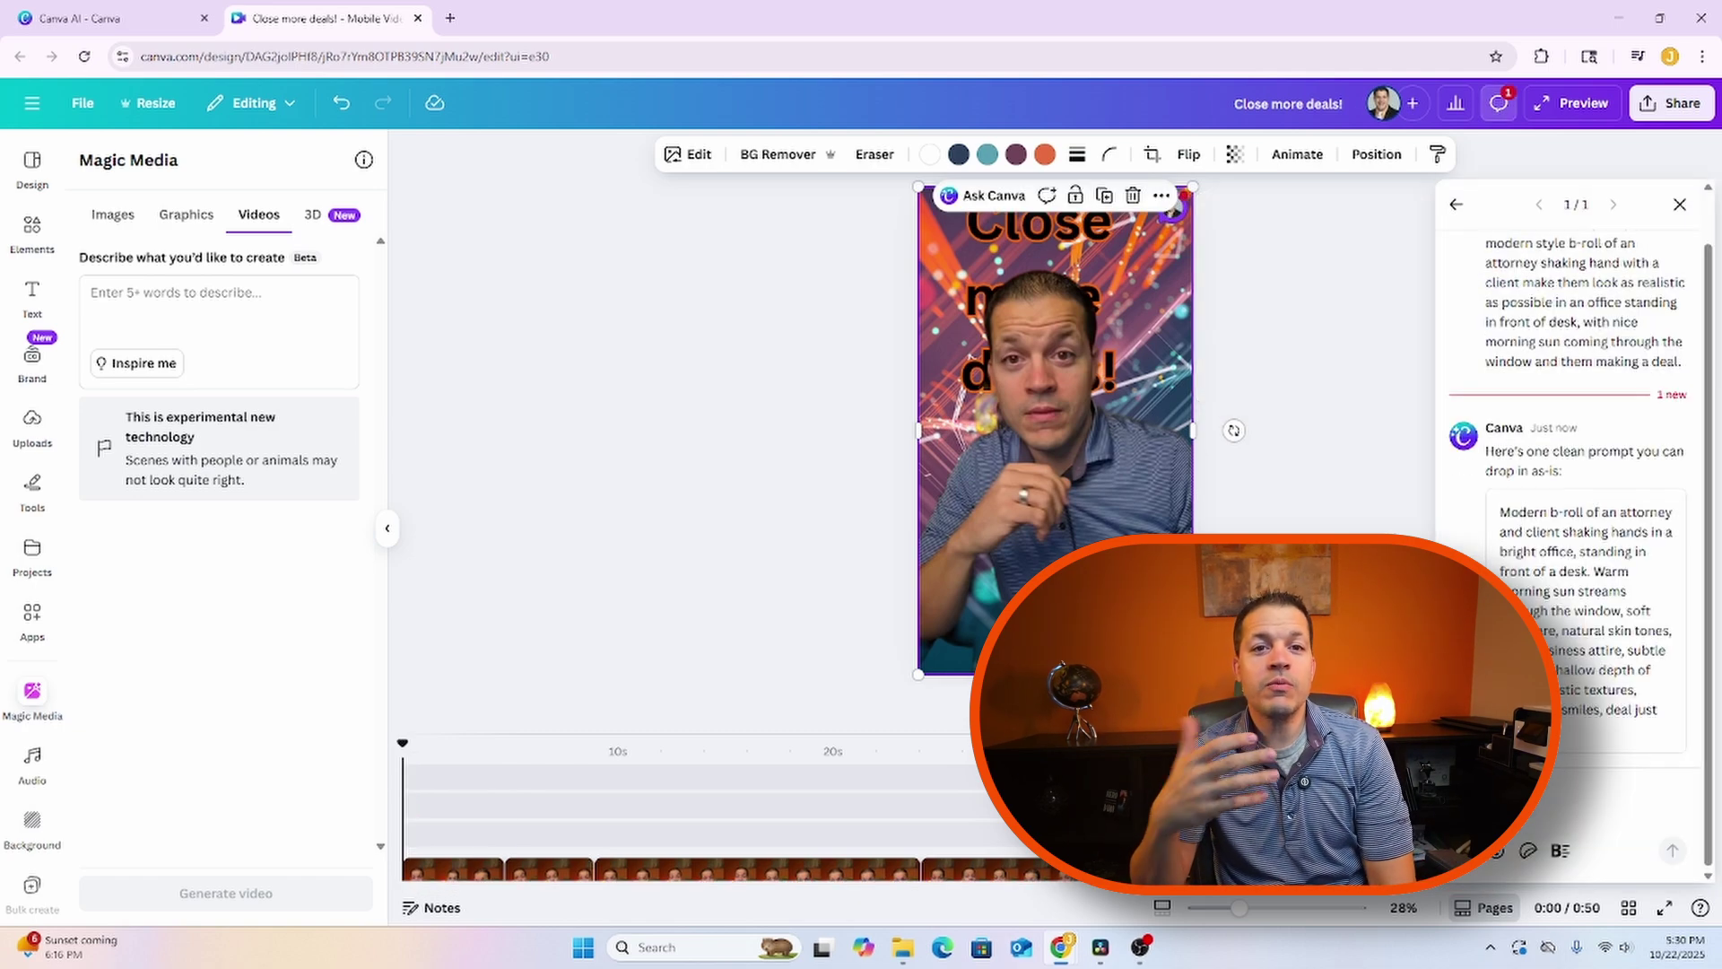
# - Copy Canva AI's suggested handshake b-roll prompt into the Magic Media video description
pyautogui.moveTo(1532, 496)
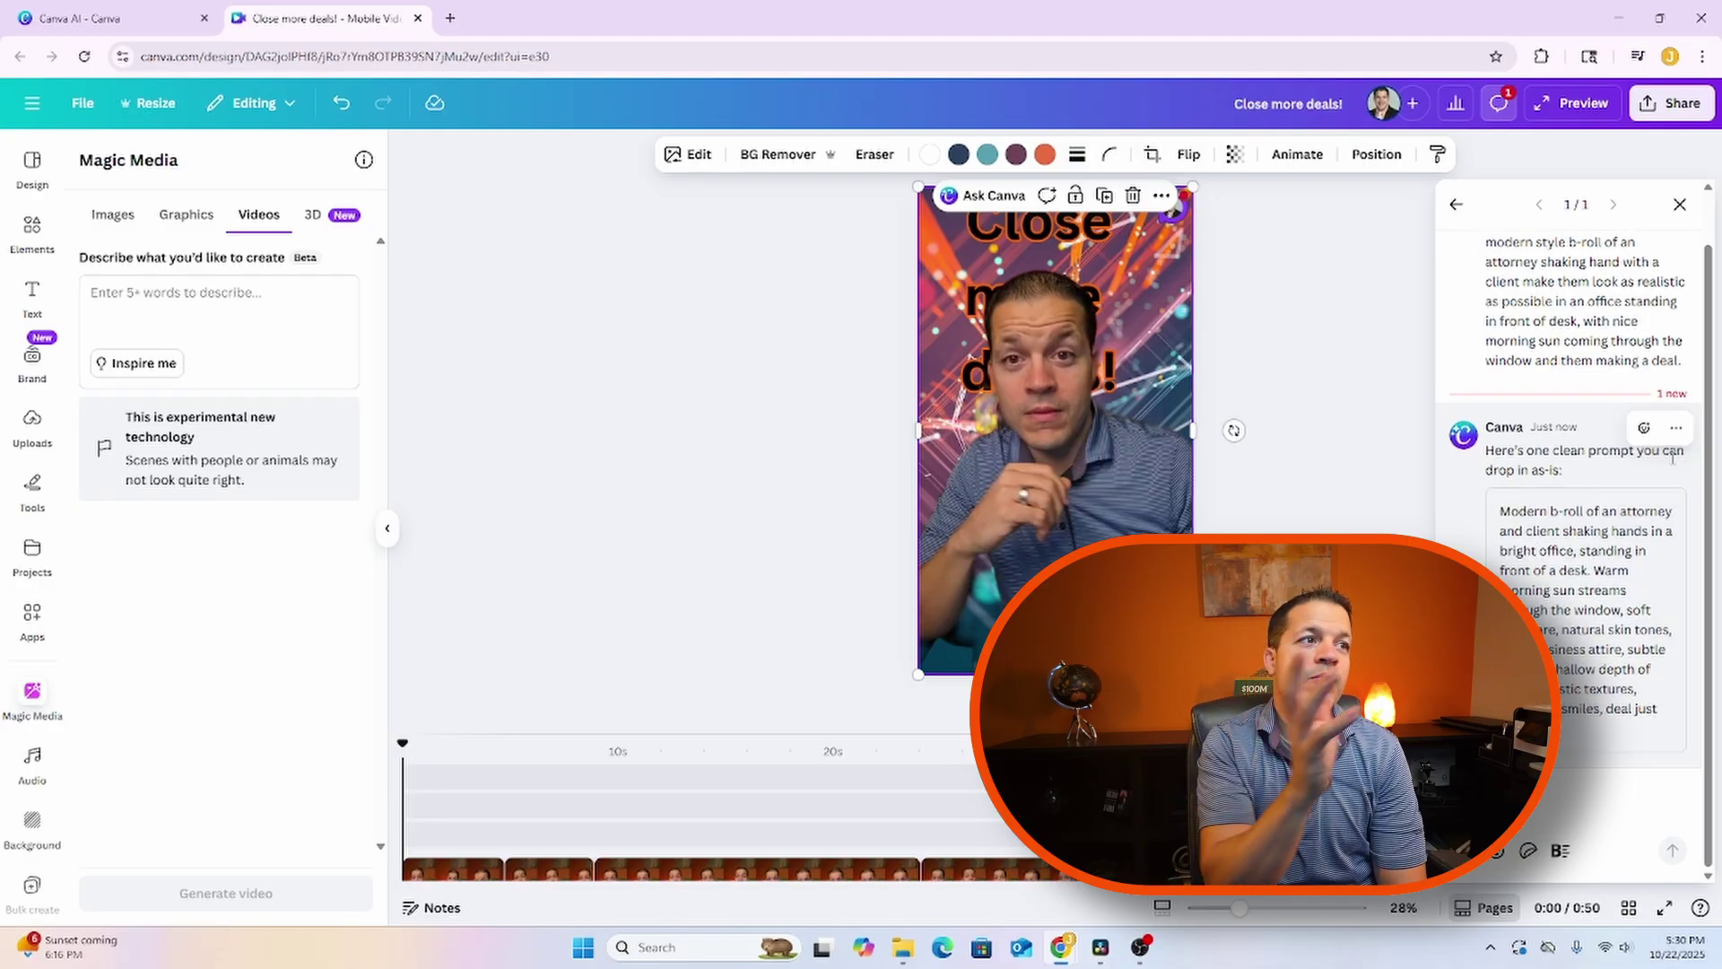
pyautogui.moveTo(1638, 631)
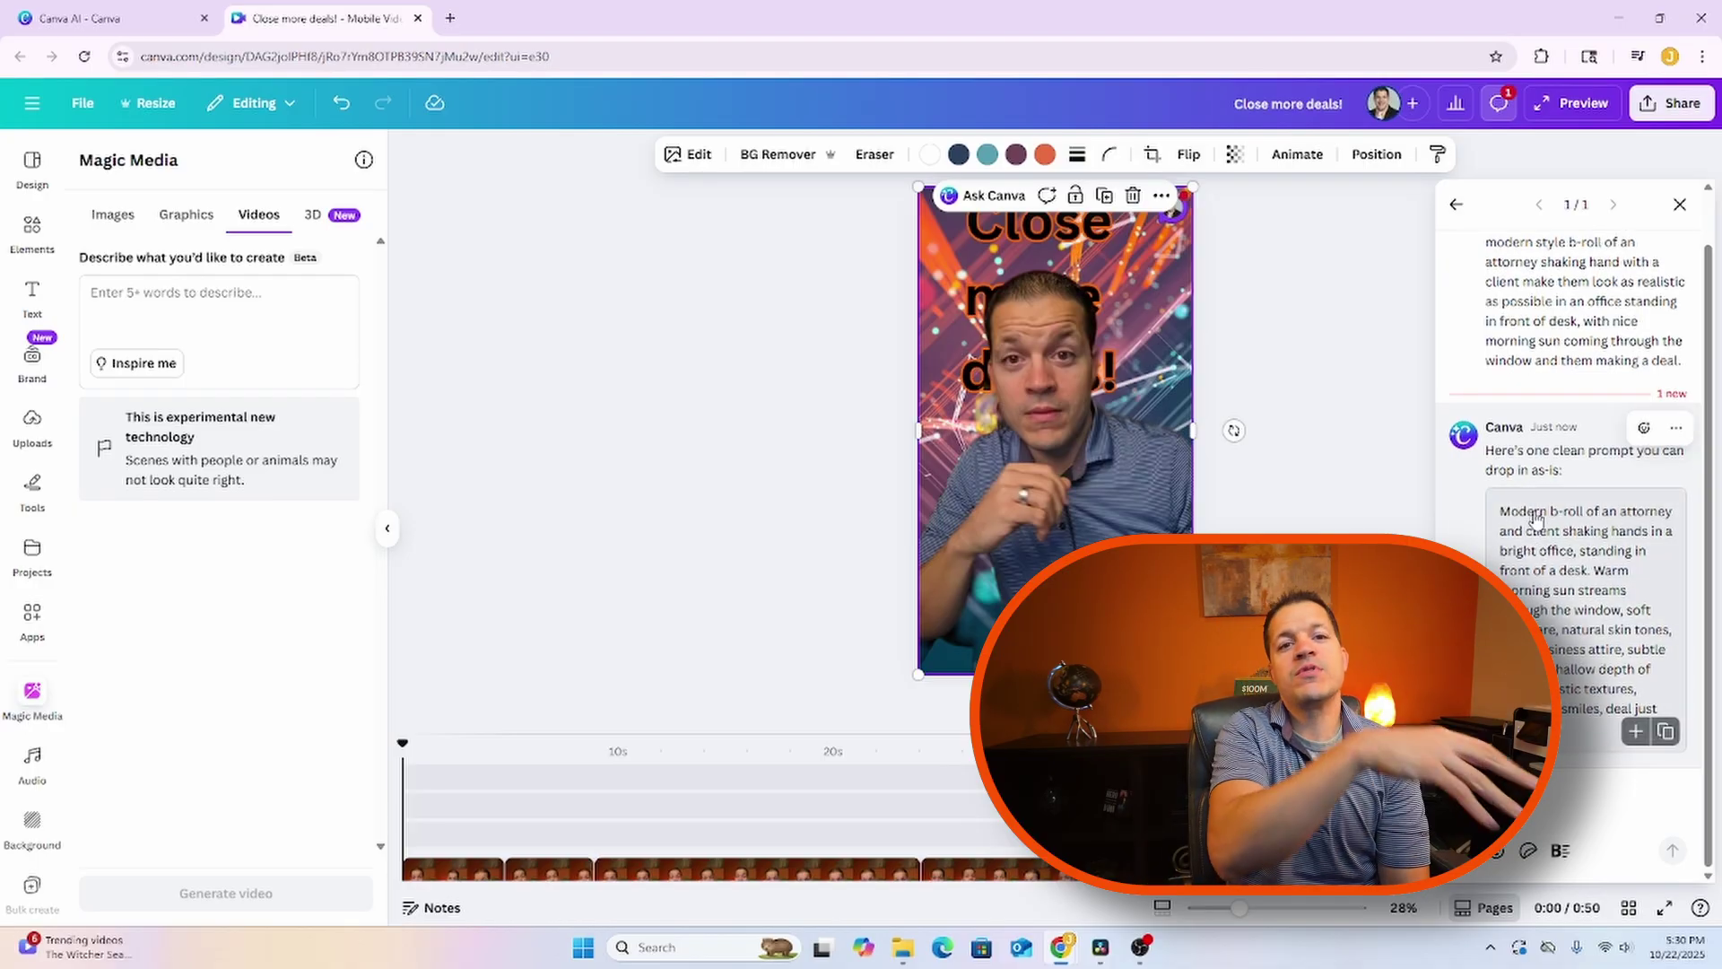
pyautogui.click(1659, 734)
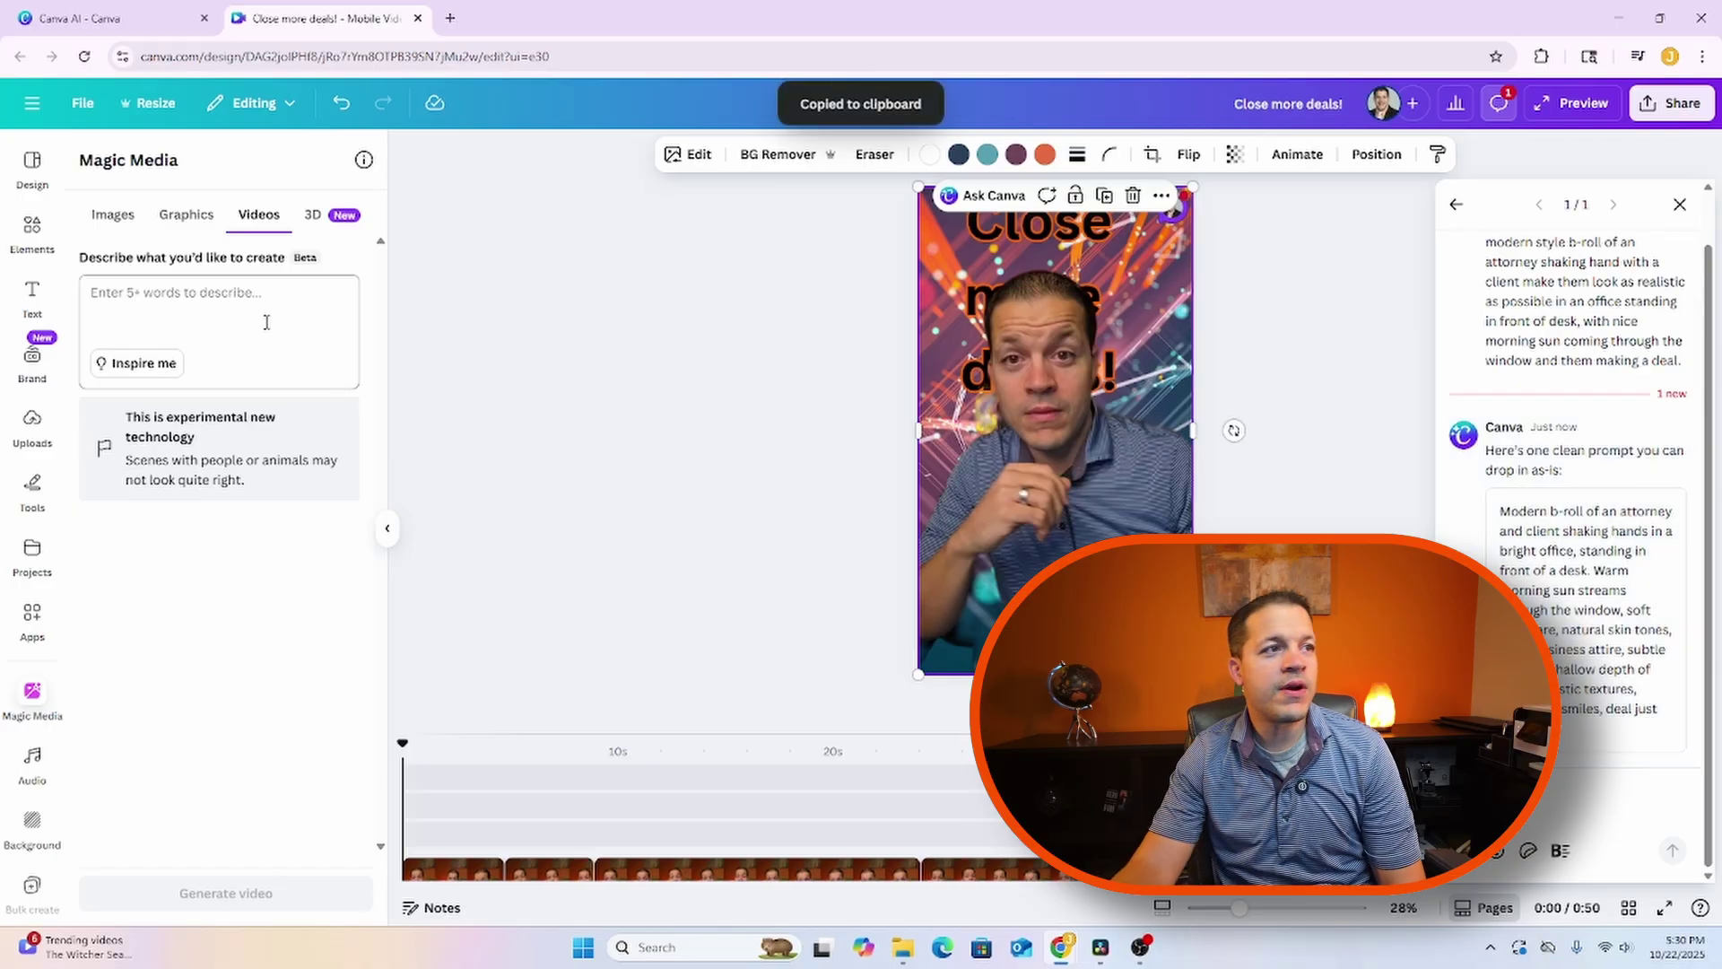
pyautogui.rightClick(199, 298)
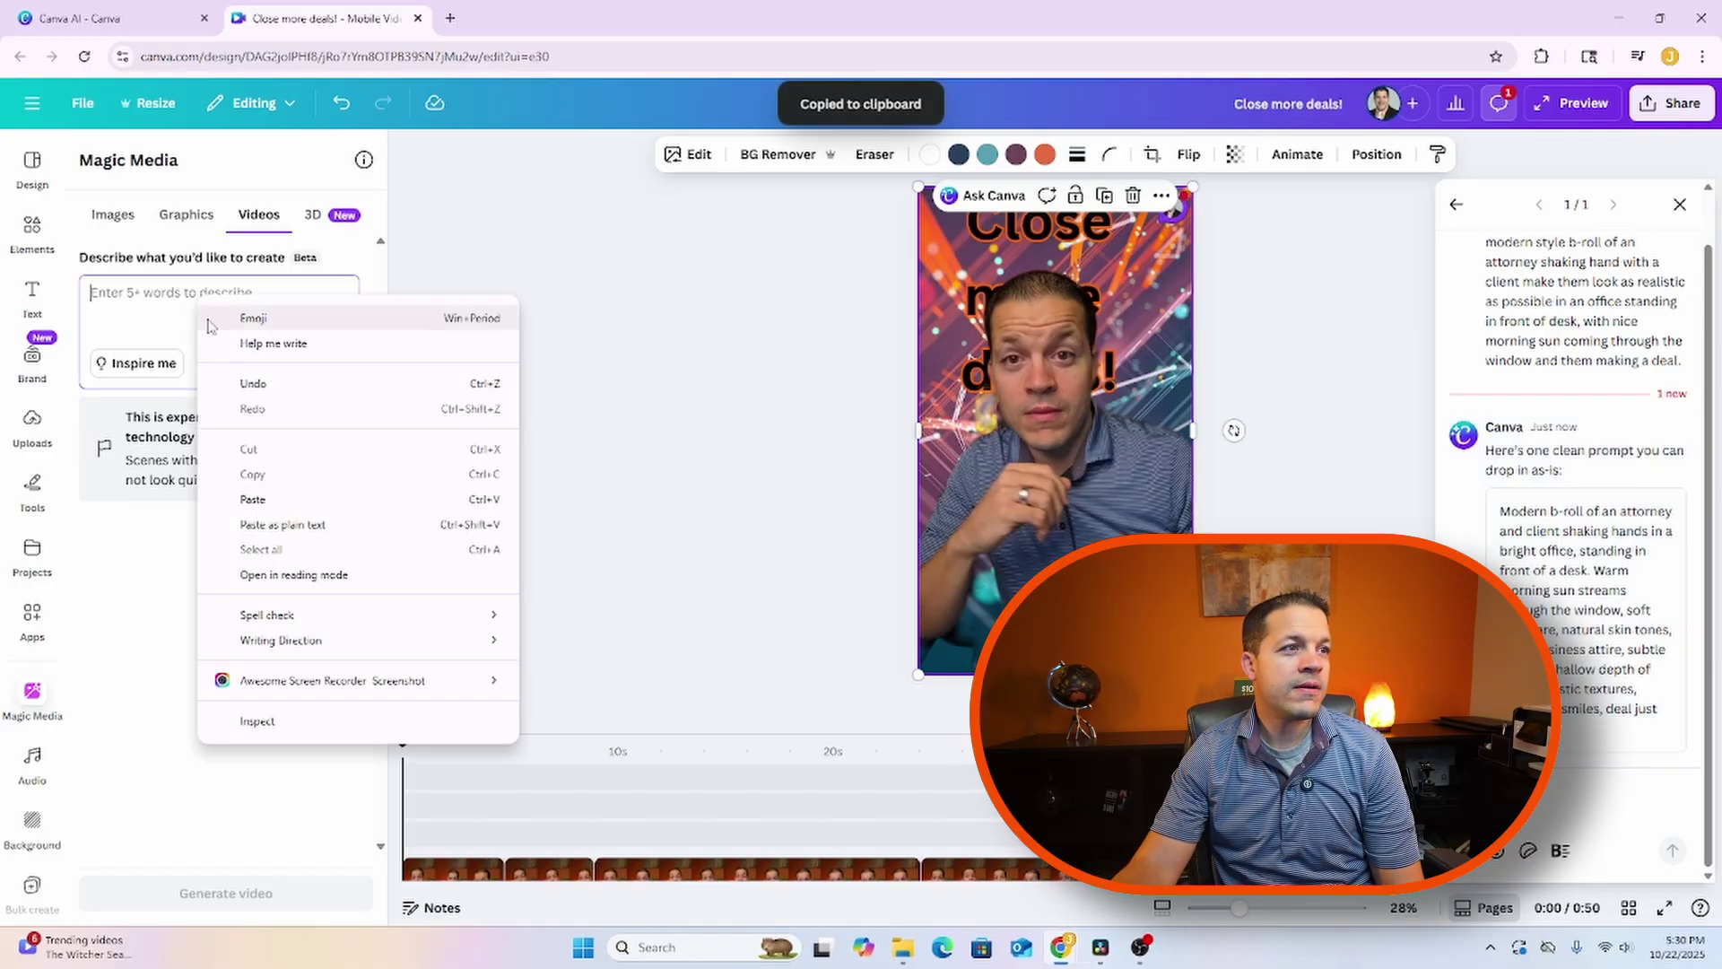
pyautogui.click(257, 499)
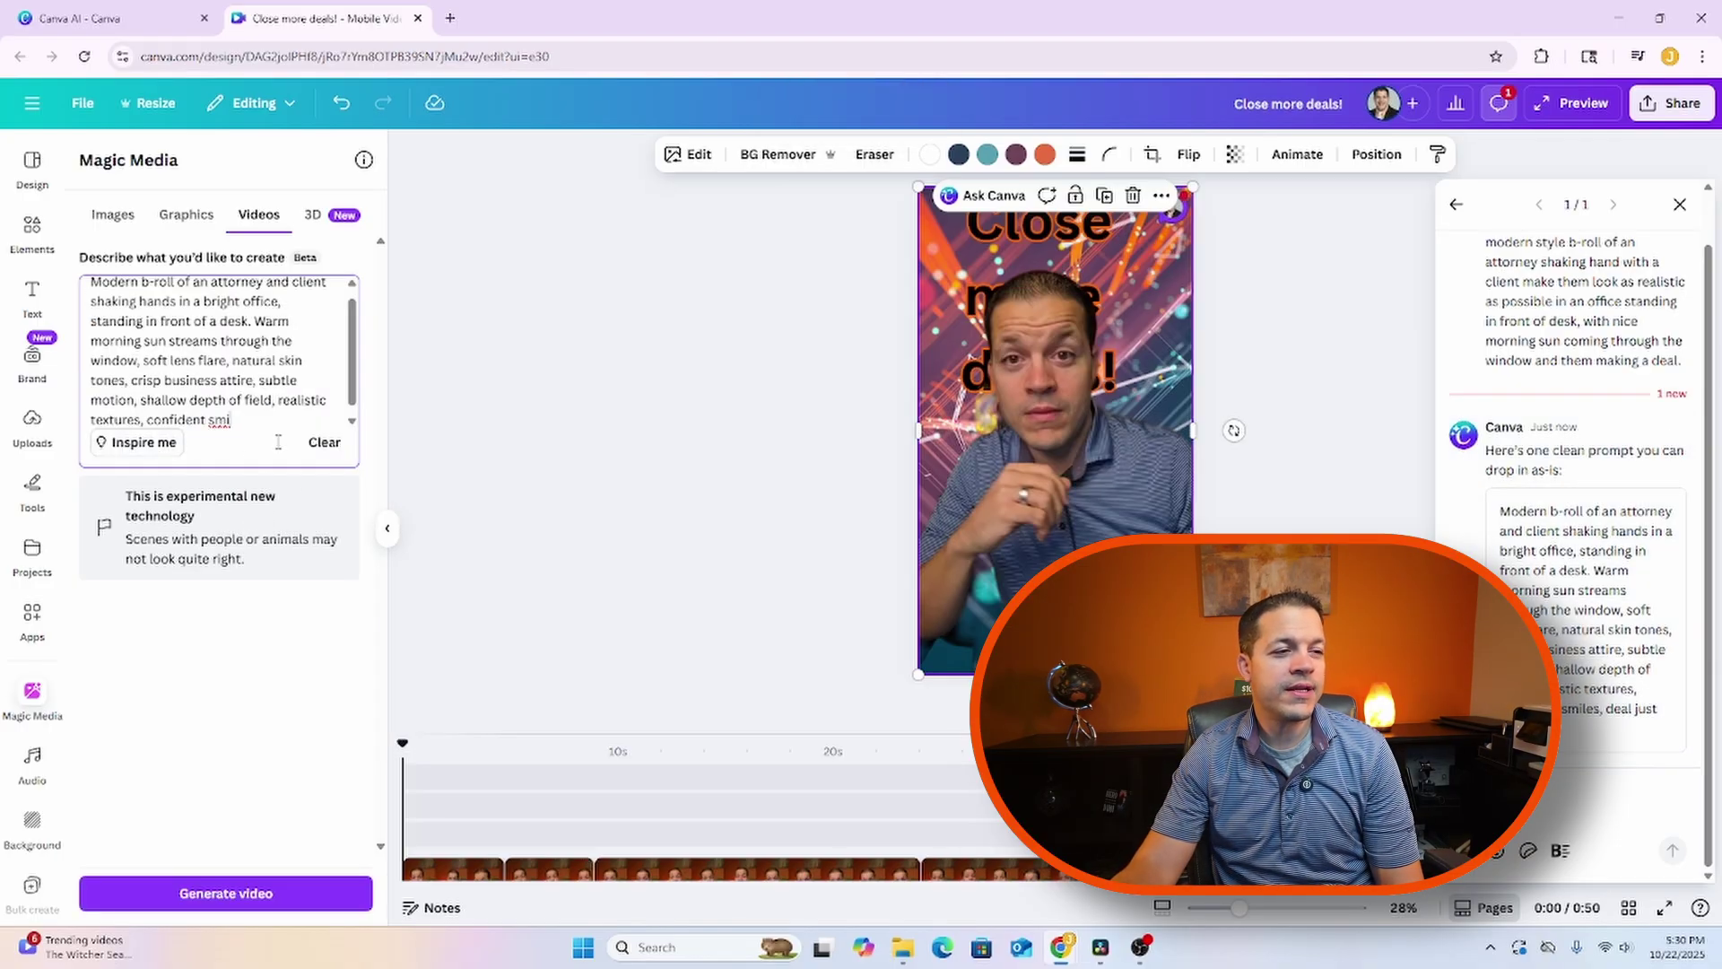
# - Generate the office handshake b-roll video and add it to the timeline's start
pyautogui.click(223, 895)
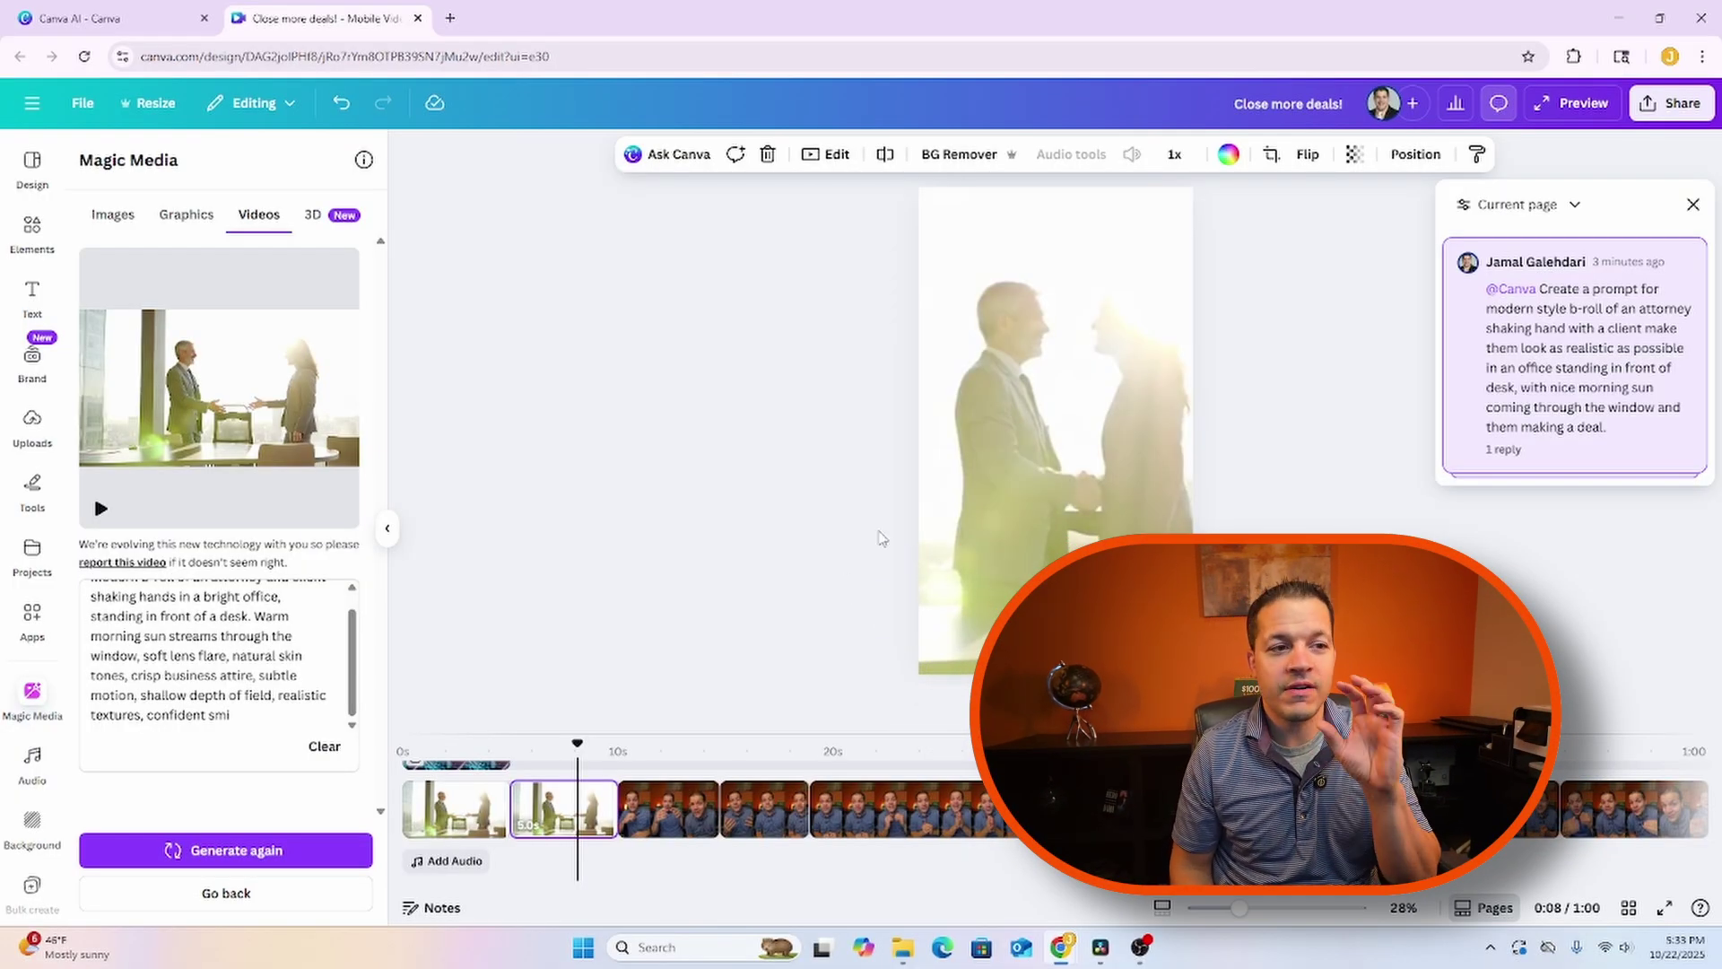
# - Record a voiceover through the microphone and add it to the timeline
pyautogui.click(43, 774)
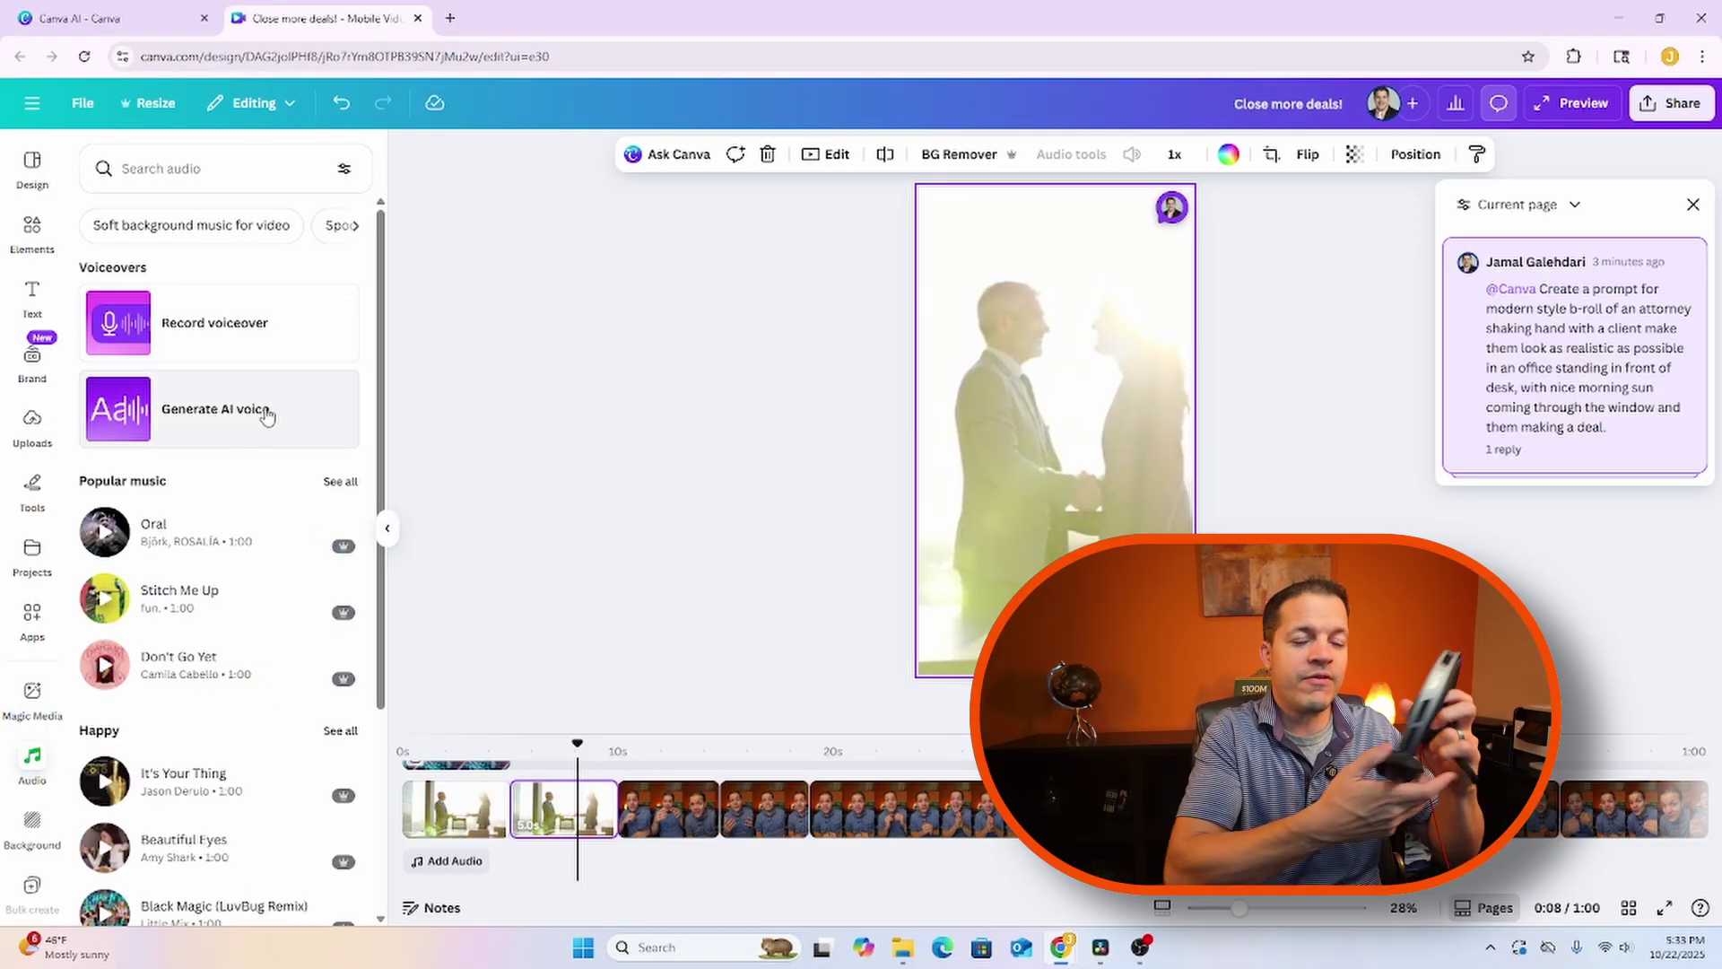
pyautogui.click(267, 332)
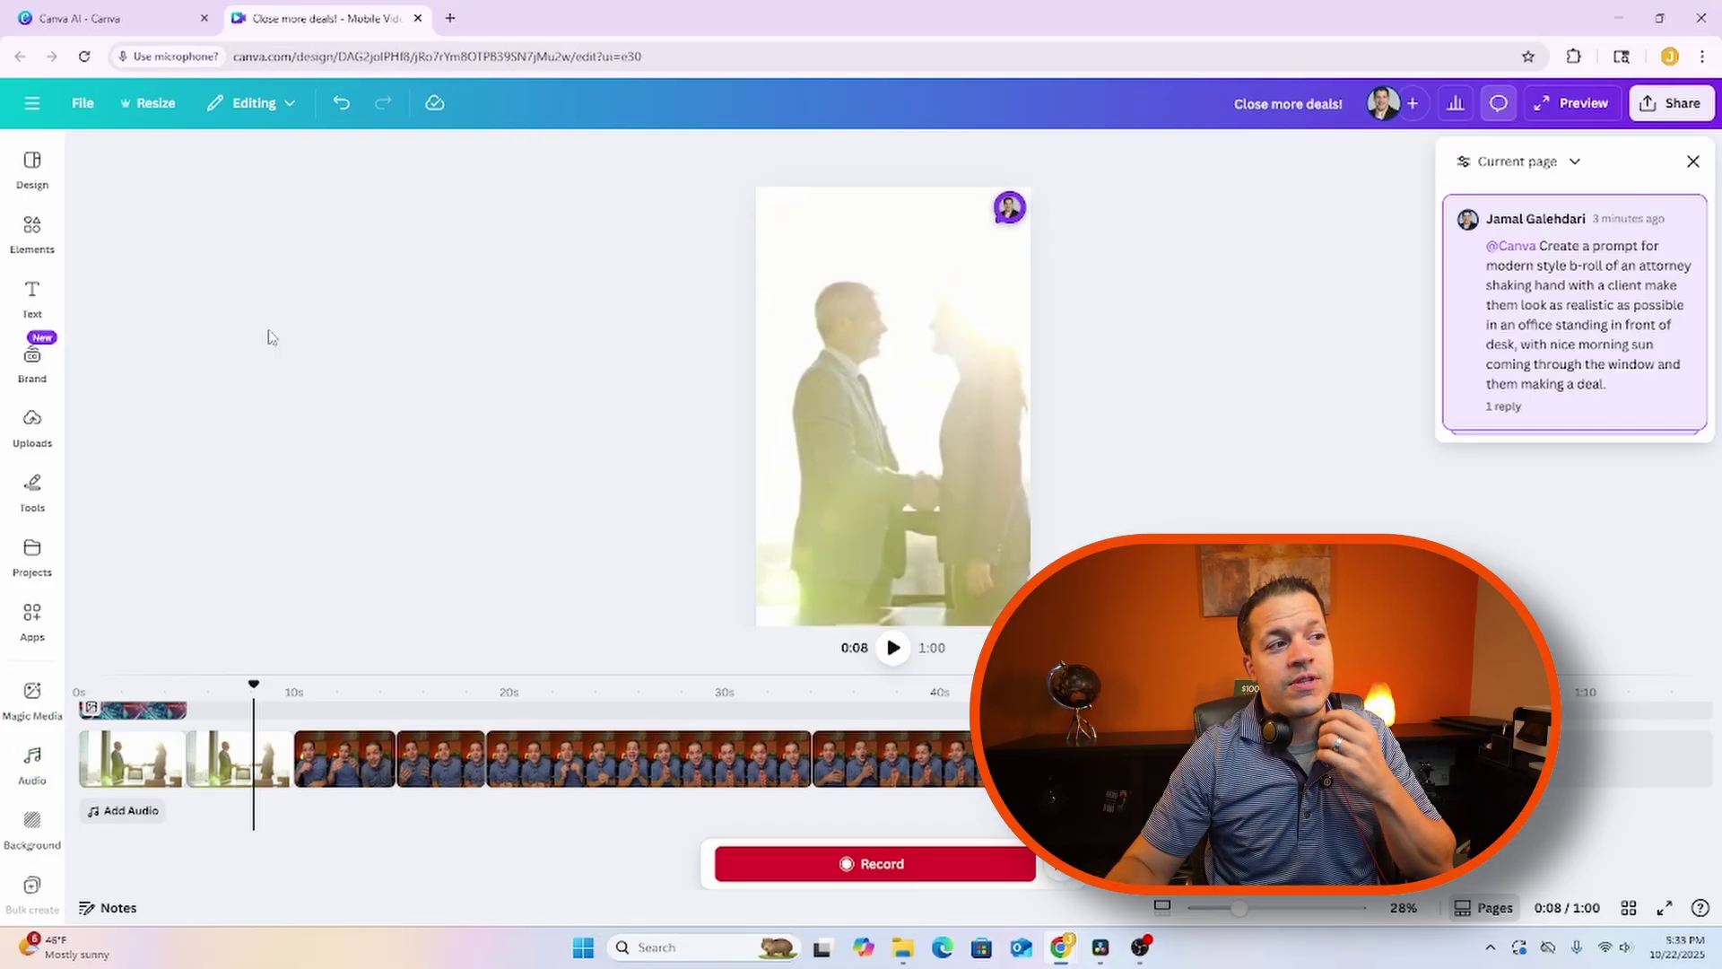
pyautogui.click(291, 334)
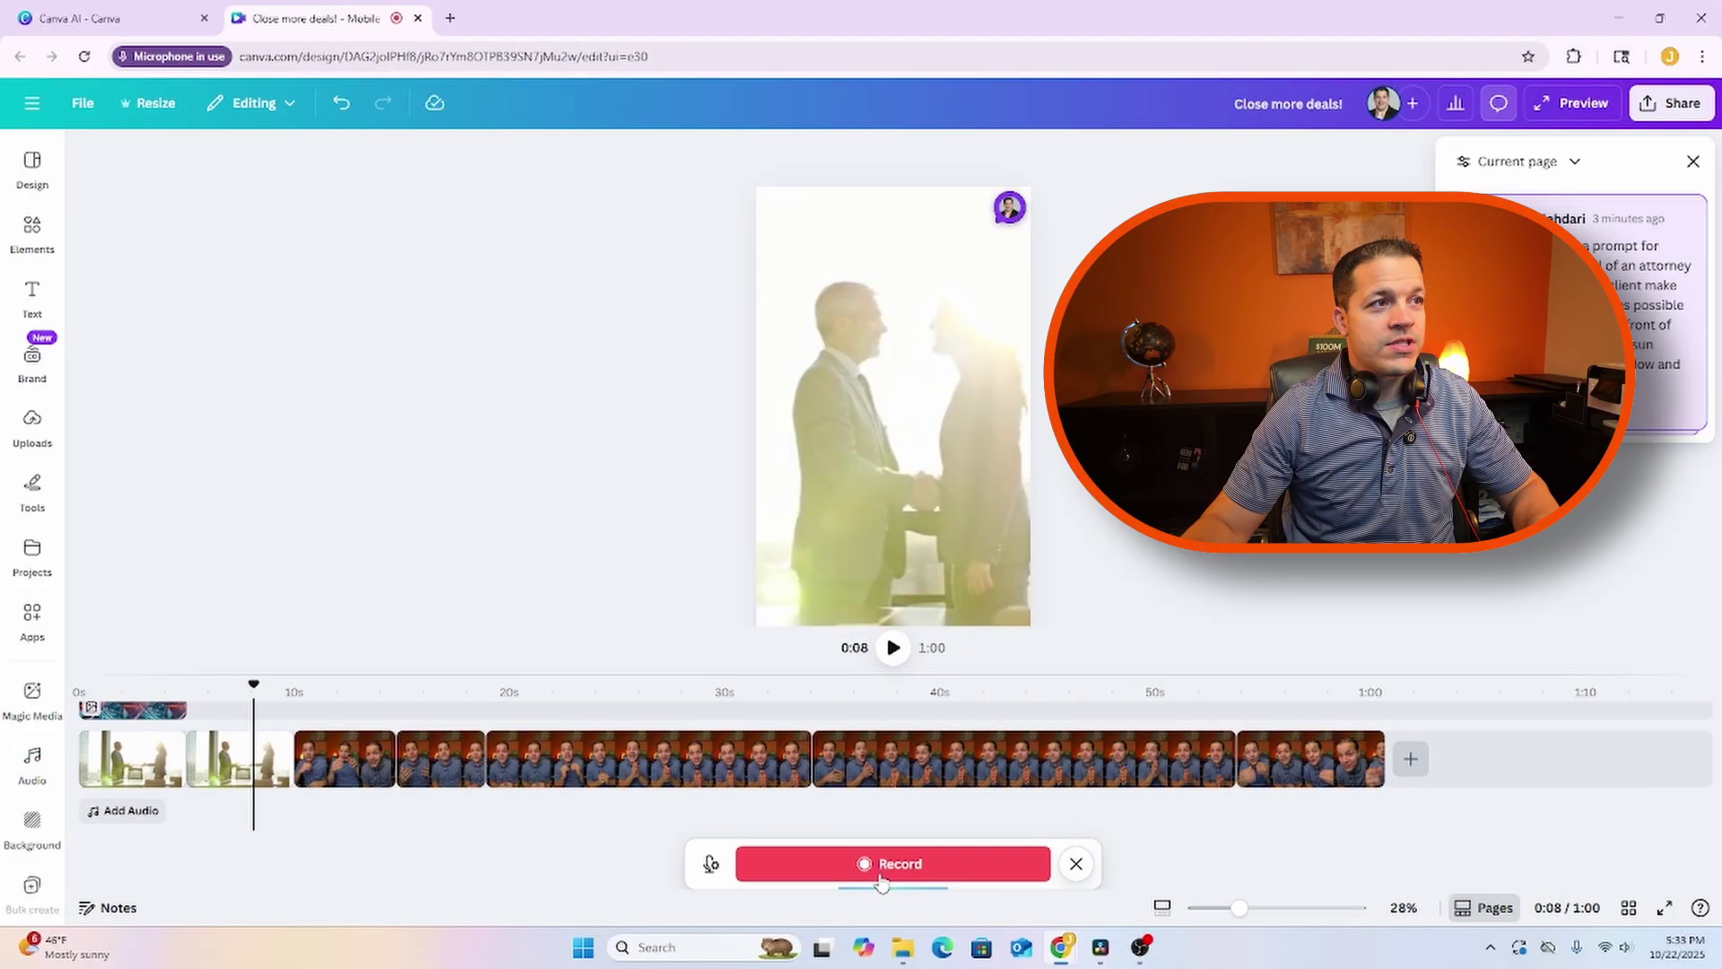
pyautogui.click(883, 862)
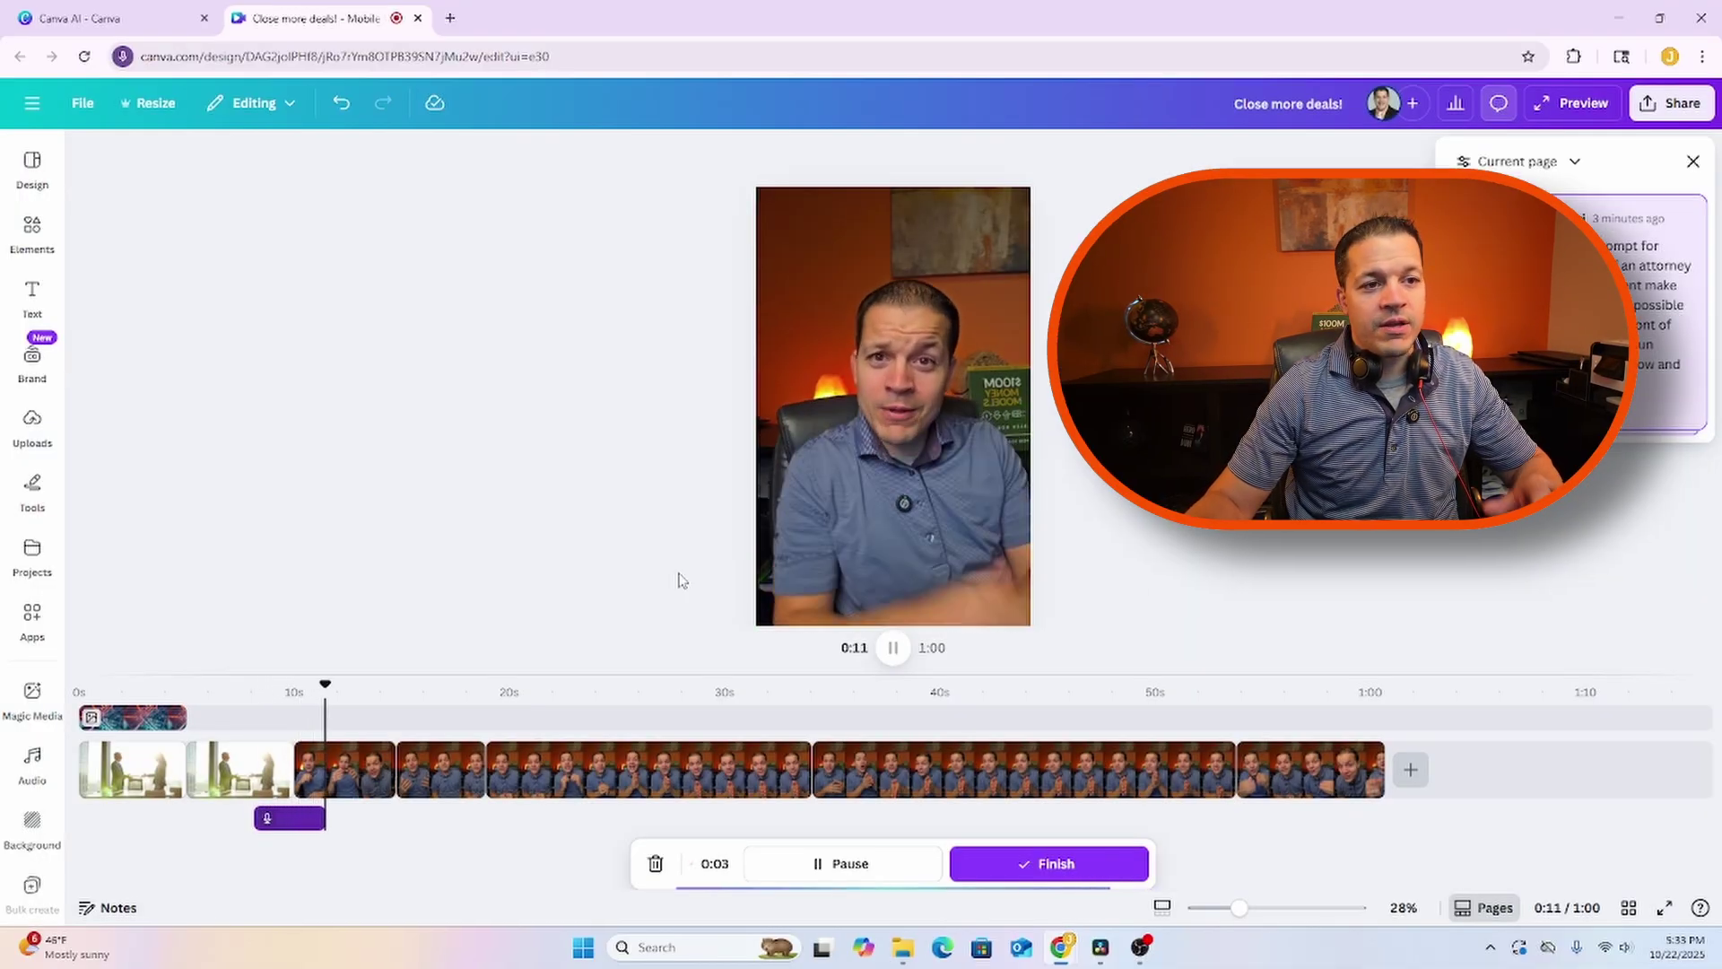
pyautogui.click(1027, 865)
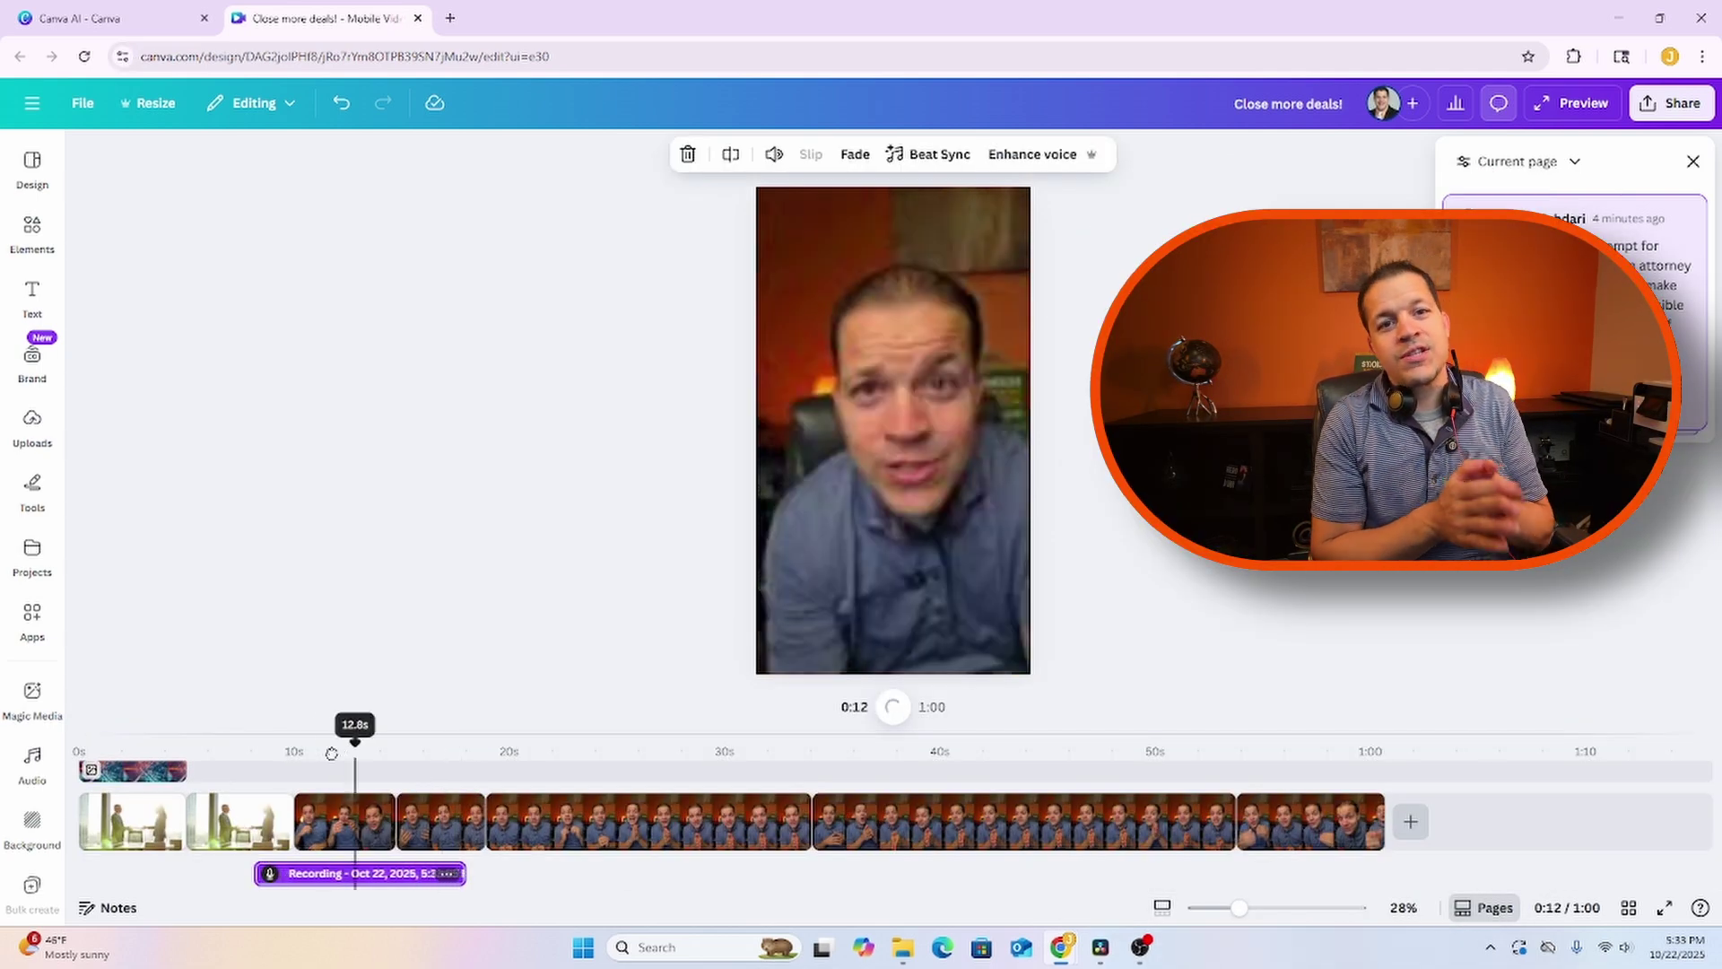
# - Open the AI voice generator and preview the Lisa and Ralph voices
pyautogui.click(32, 762)
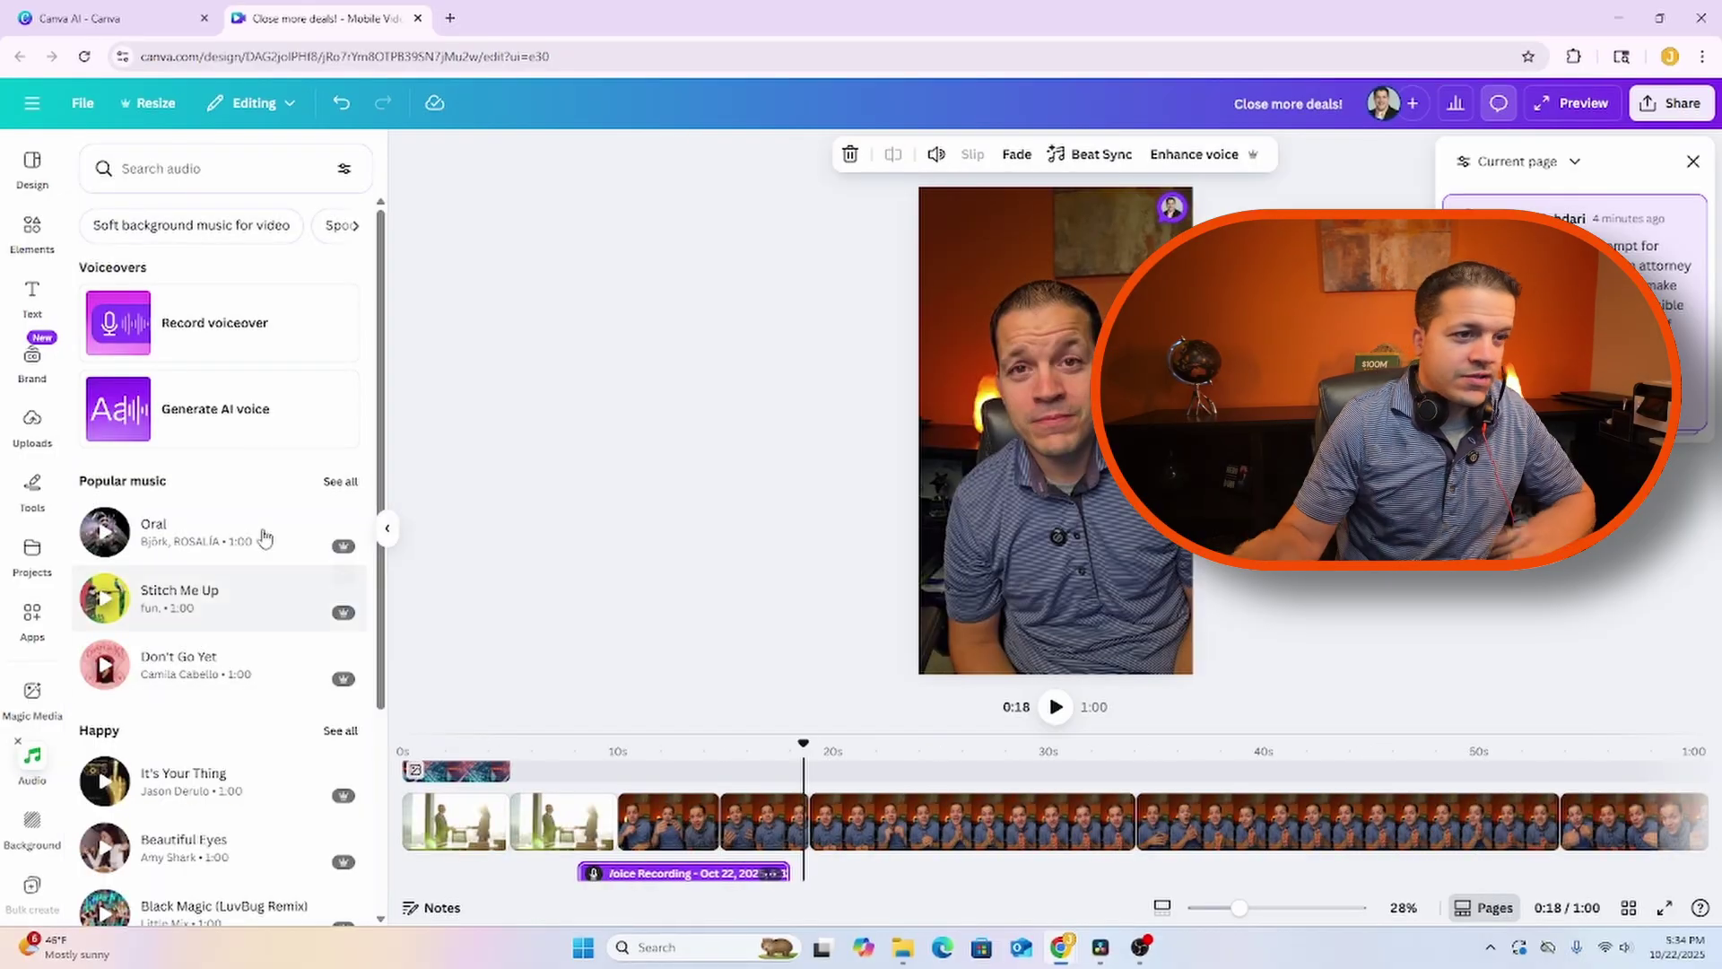
pyautogui.click(173, 395)
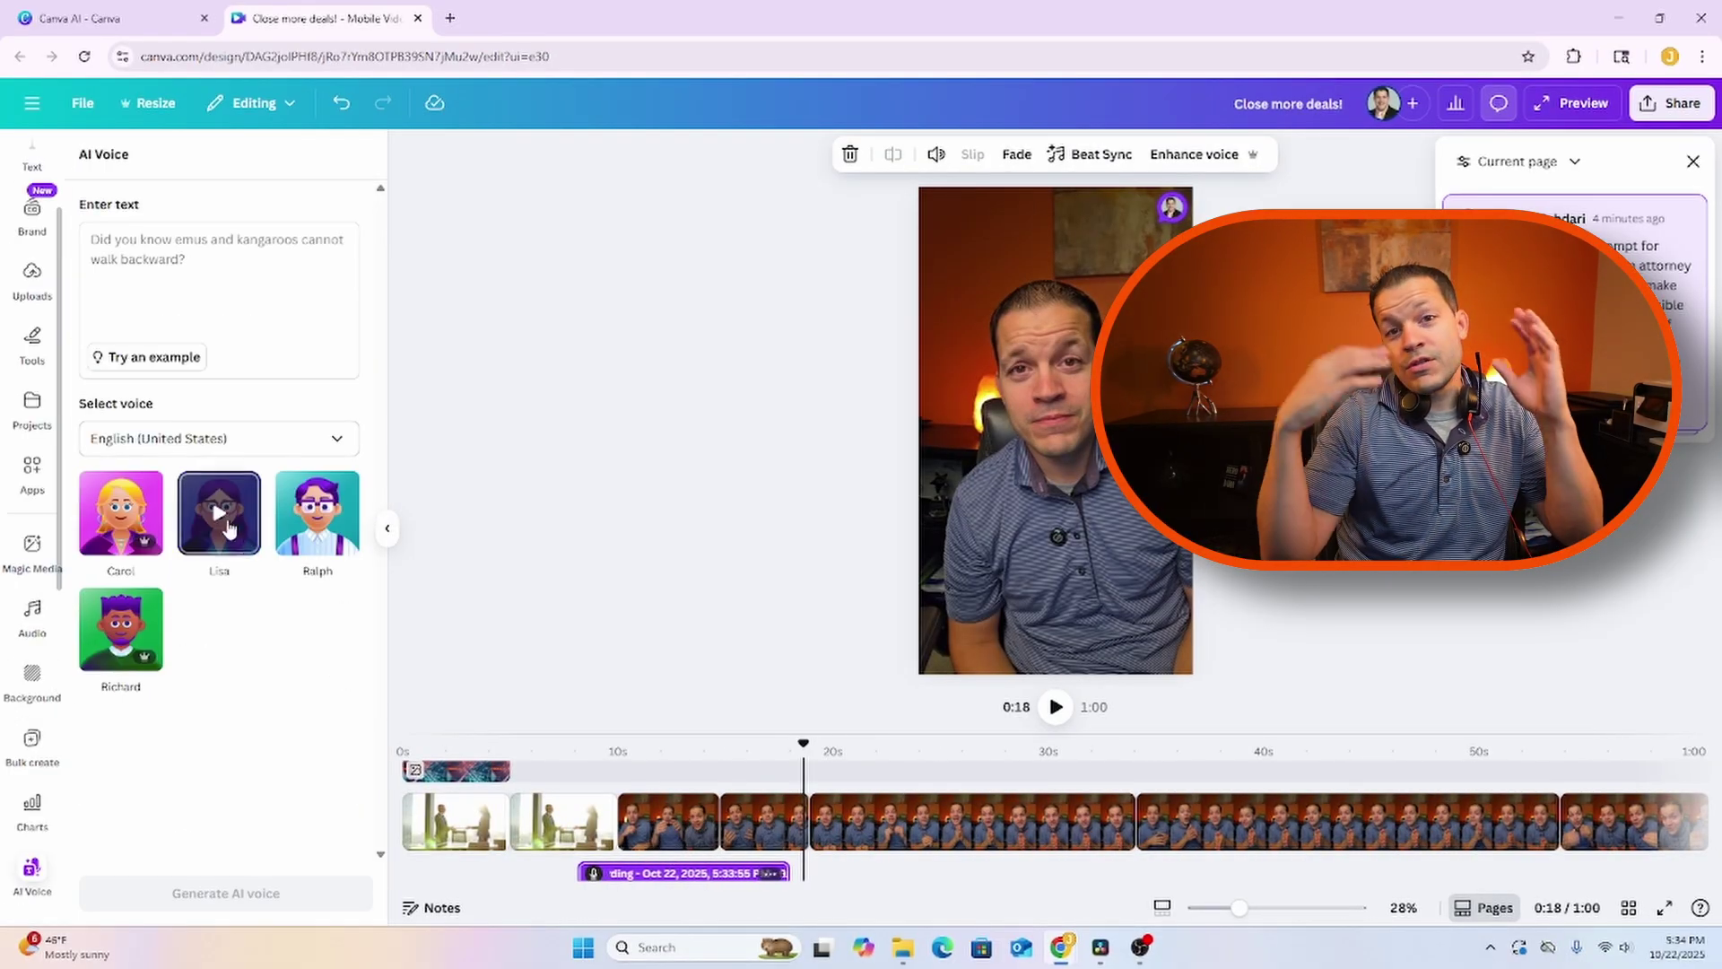
pyautogui.click(219, 520)
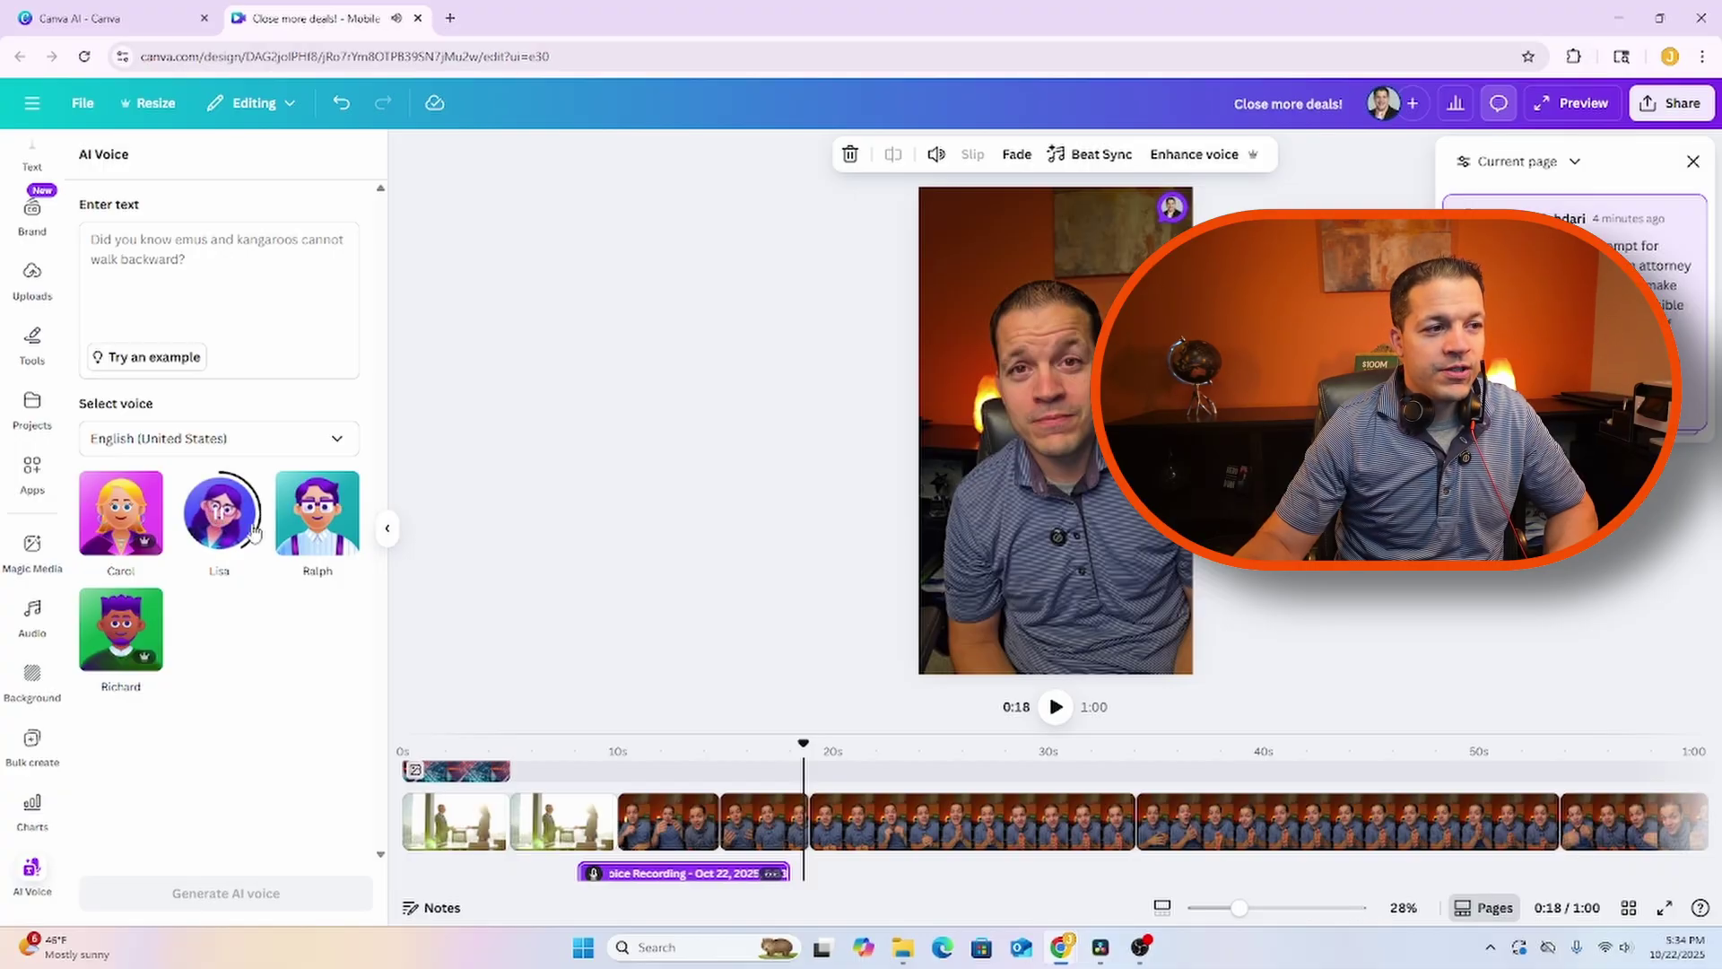
pyautogui.click(313, 525)
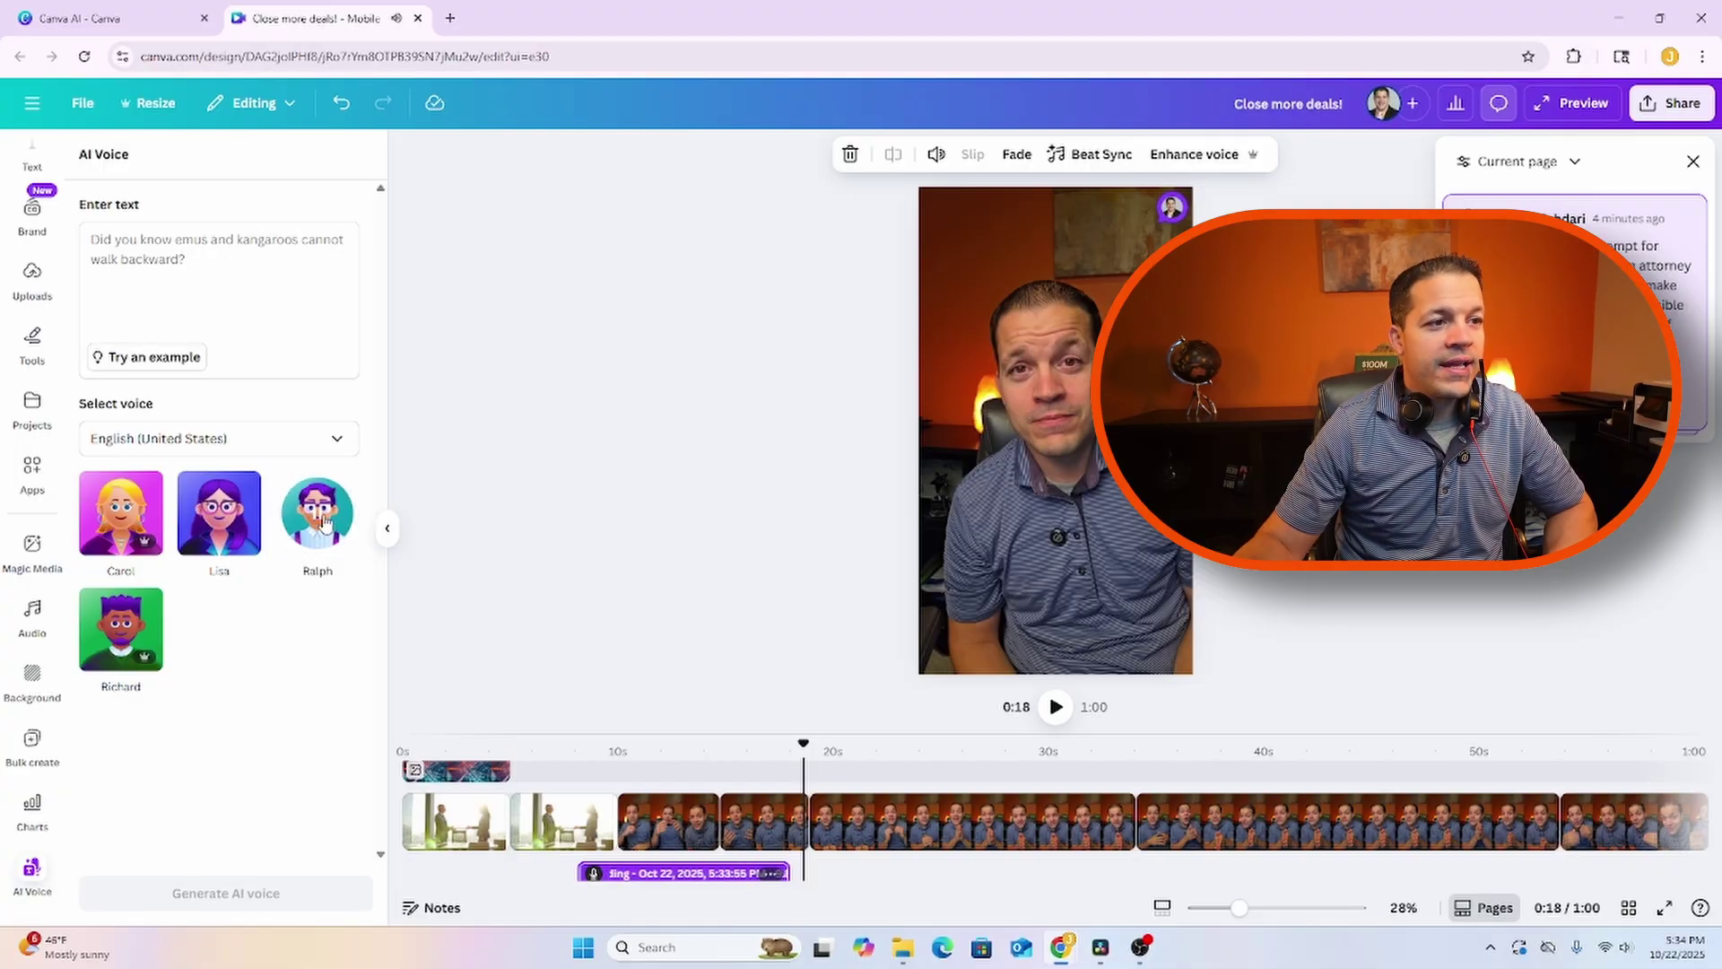
# - Set the voice language to Portuguese (Brazil) and enter 'how to close more deals listen more'
pyautogui.click(296, 441)
pyautogui.scroll(-2, 238, 592)
pyautogui.scroll(-5, 231, 614)
pyautogui.scroll(-1, 224, 601)
pyautogui.click(219, 578)
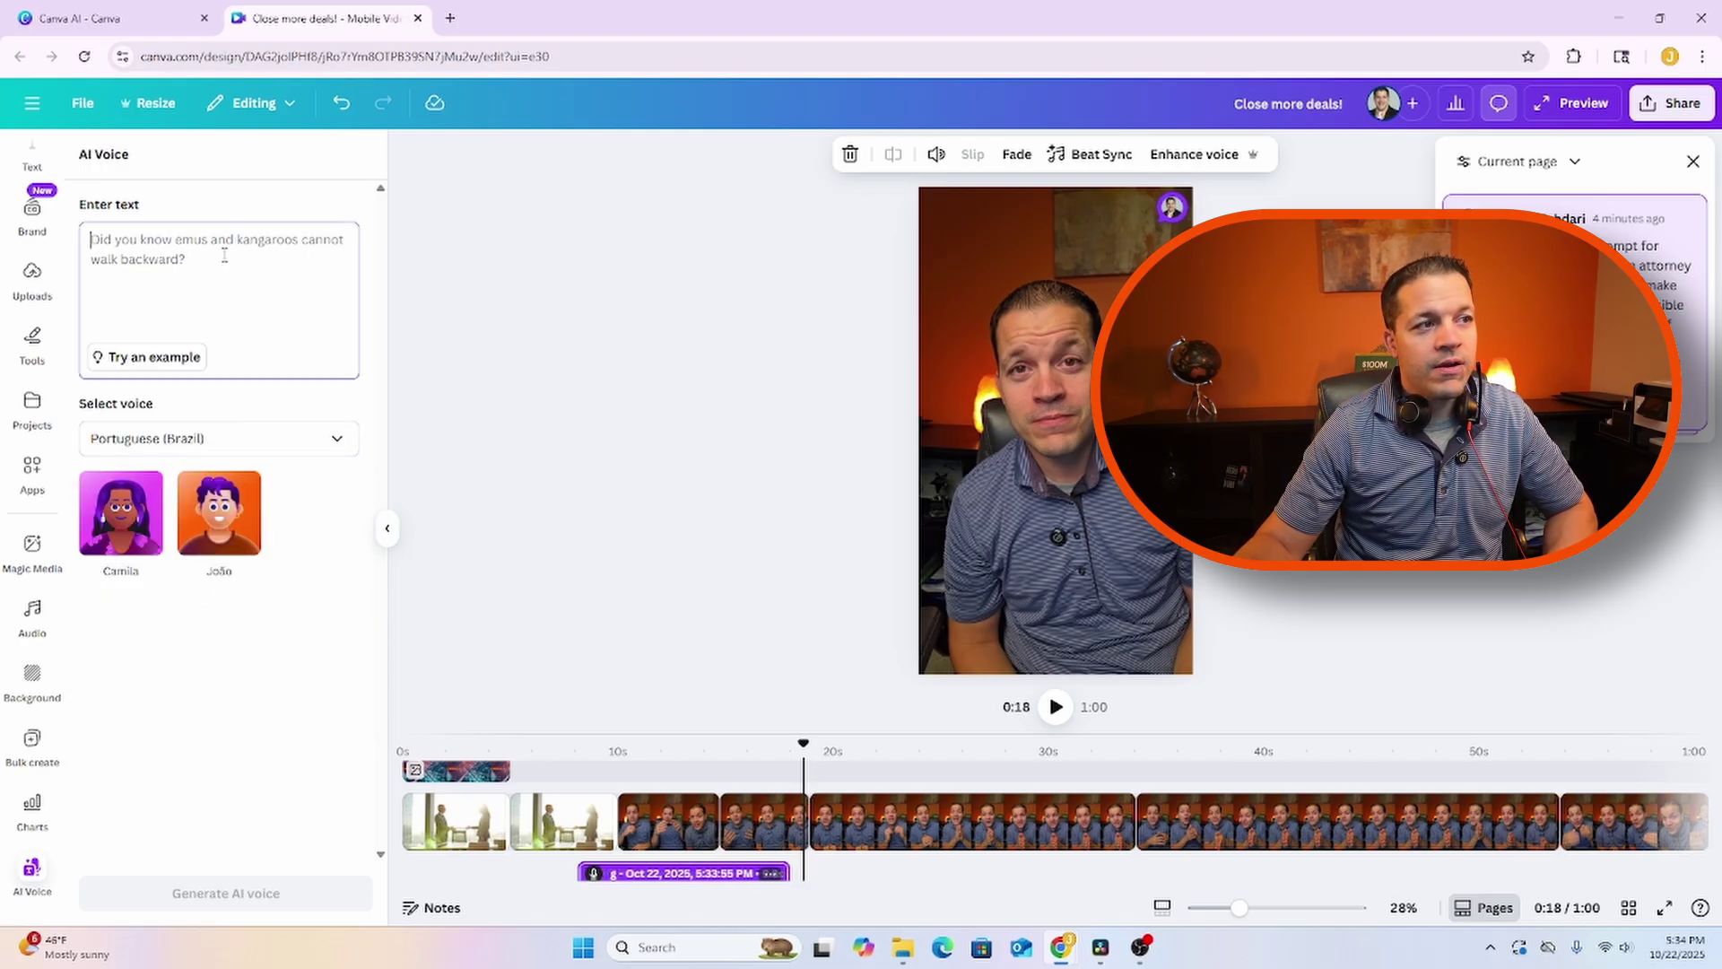
pyautogui.write('I')
pyautogui.press('BackSpace')
pyautogui.write('how to close more deals listen more')
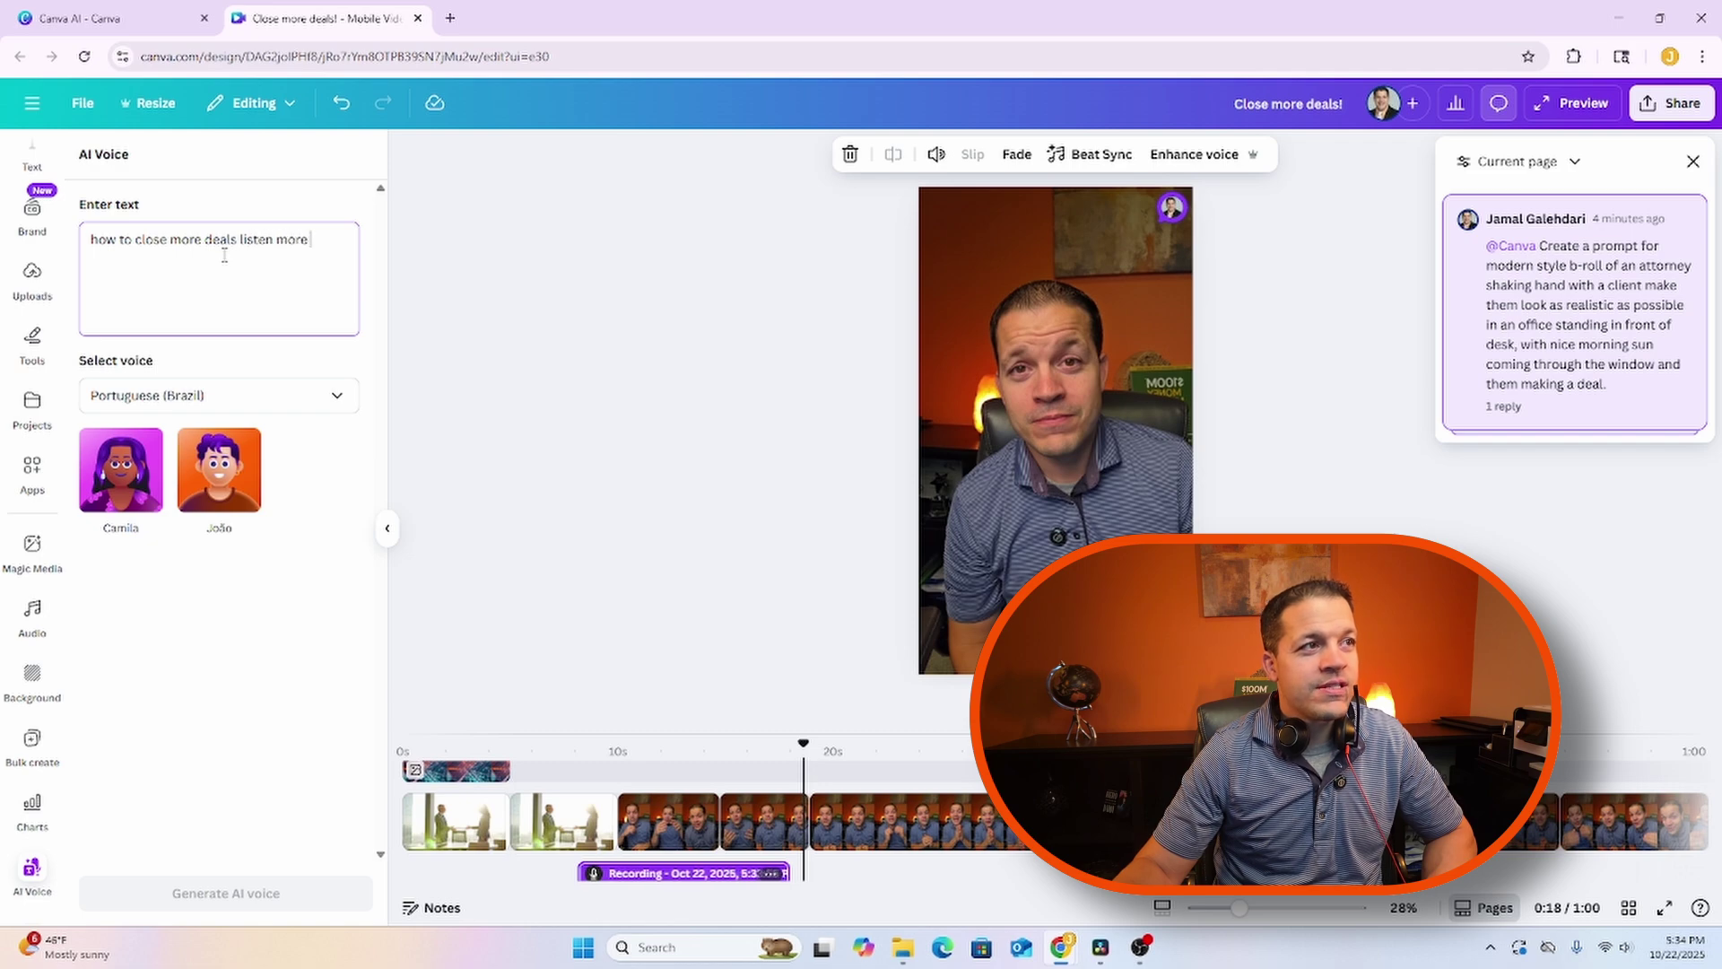
# - Generate the voiceover with the João voice, then select the talking-head clip at 0:22
pyautogui.click(217, 488)
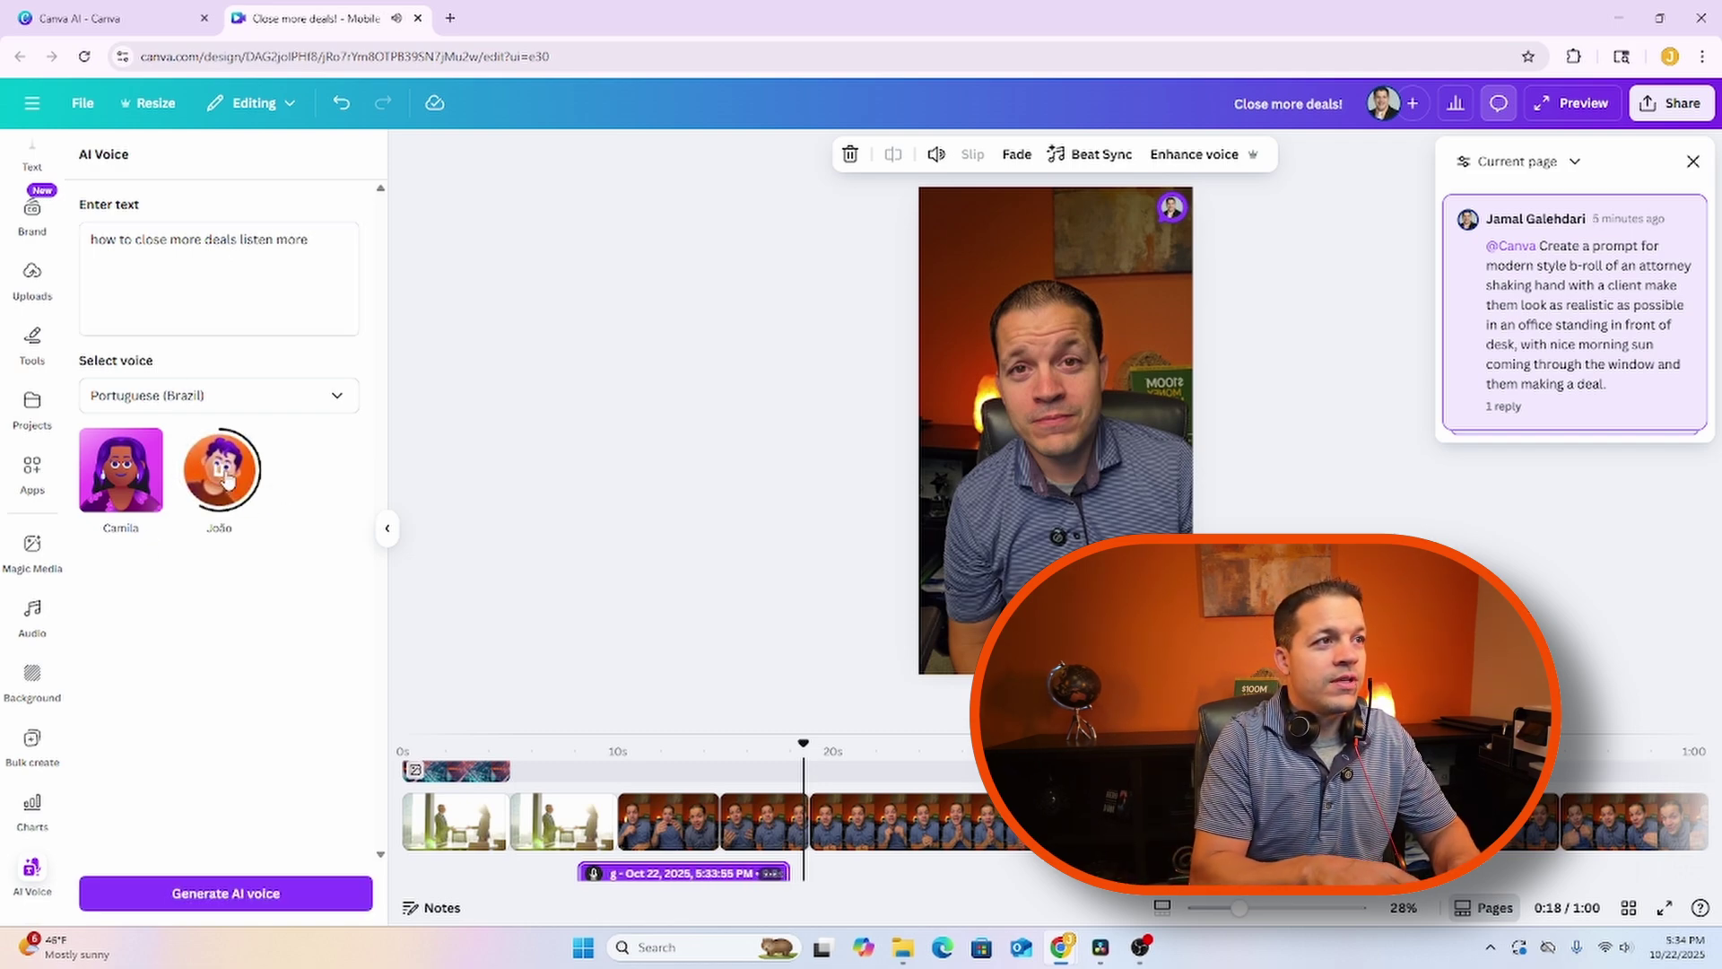
pyautogui.click(252, 891)
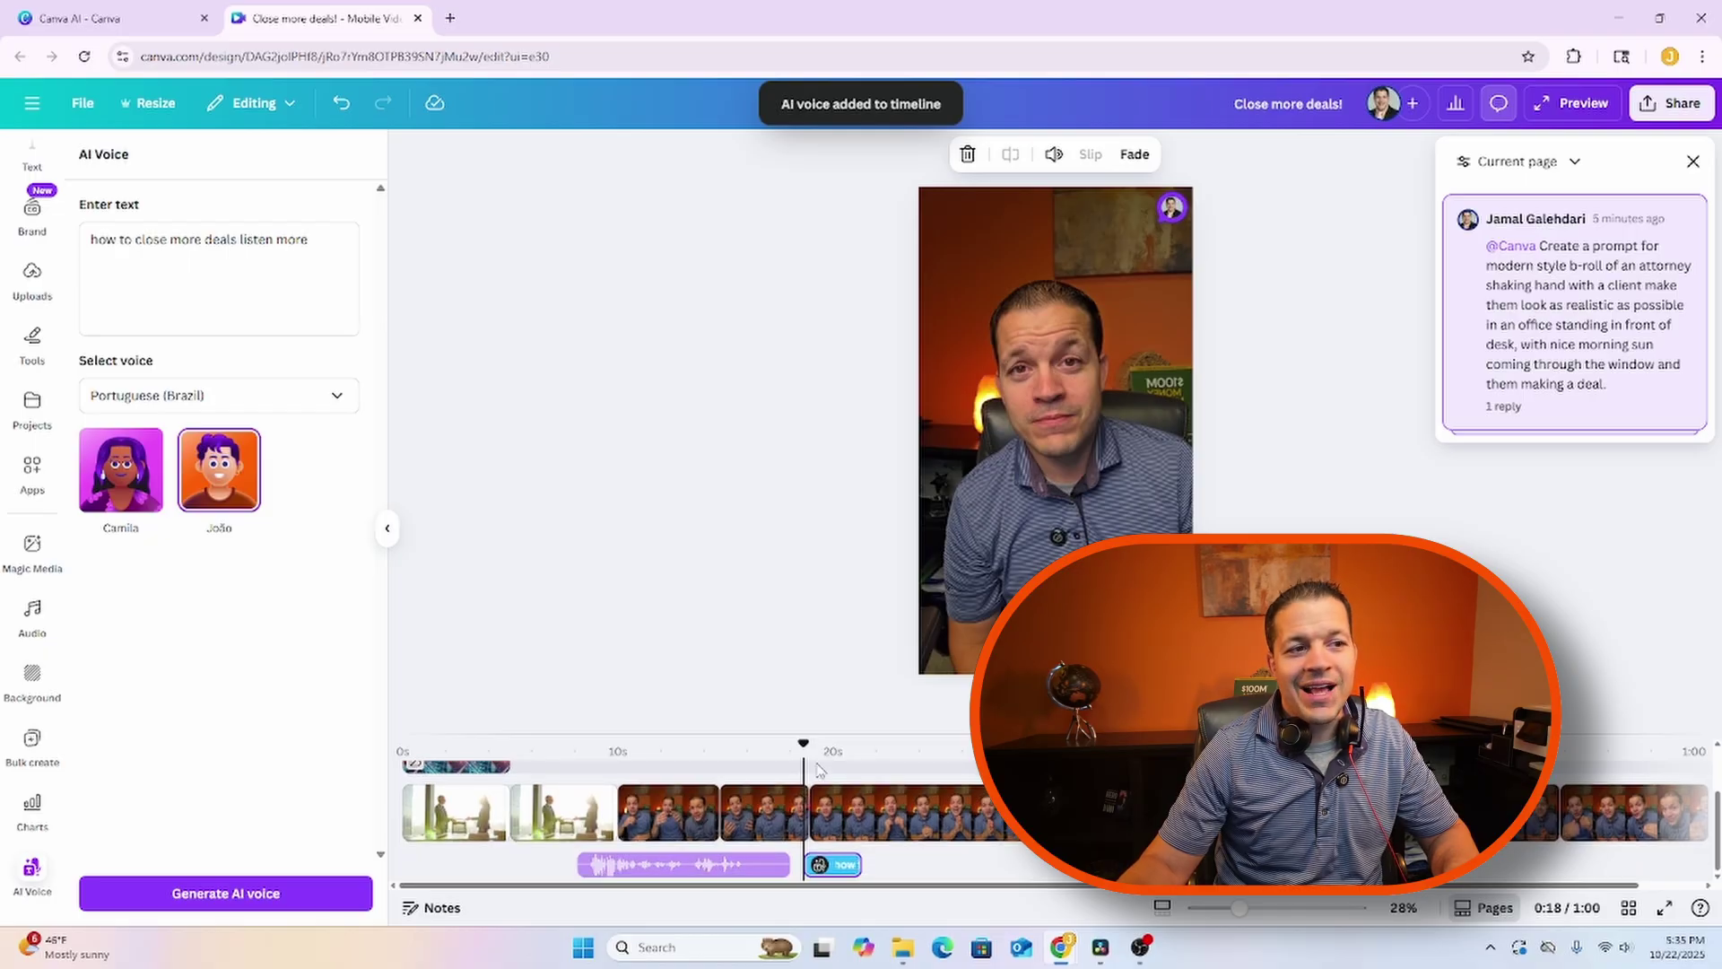
pyautogui.click(876, 812)
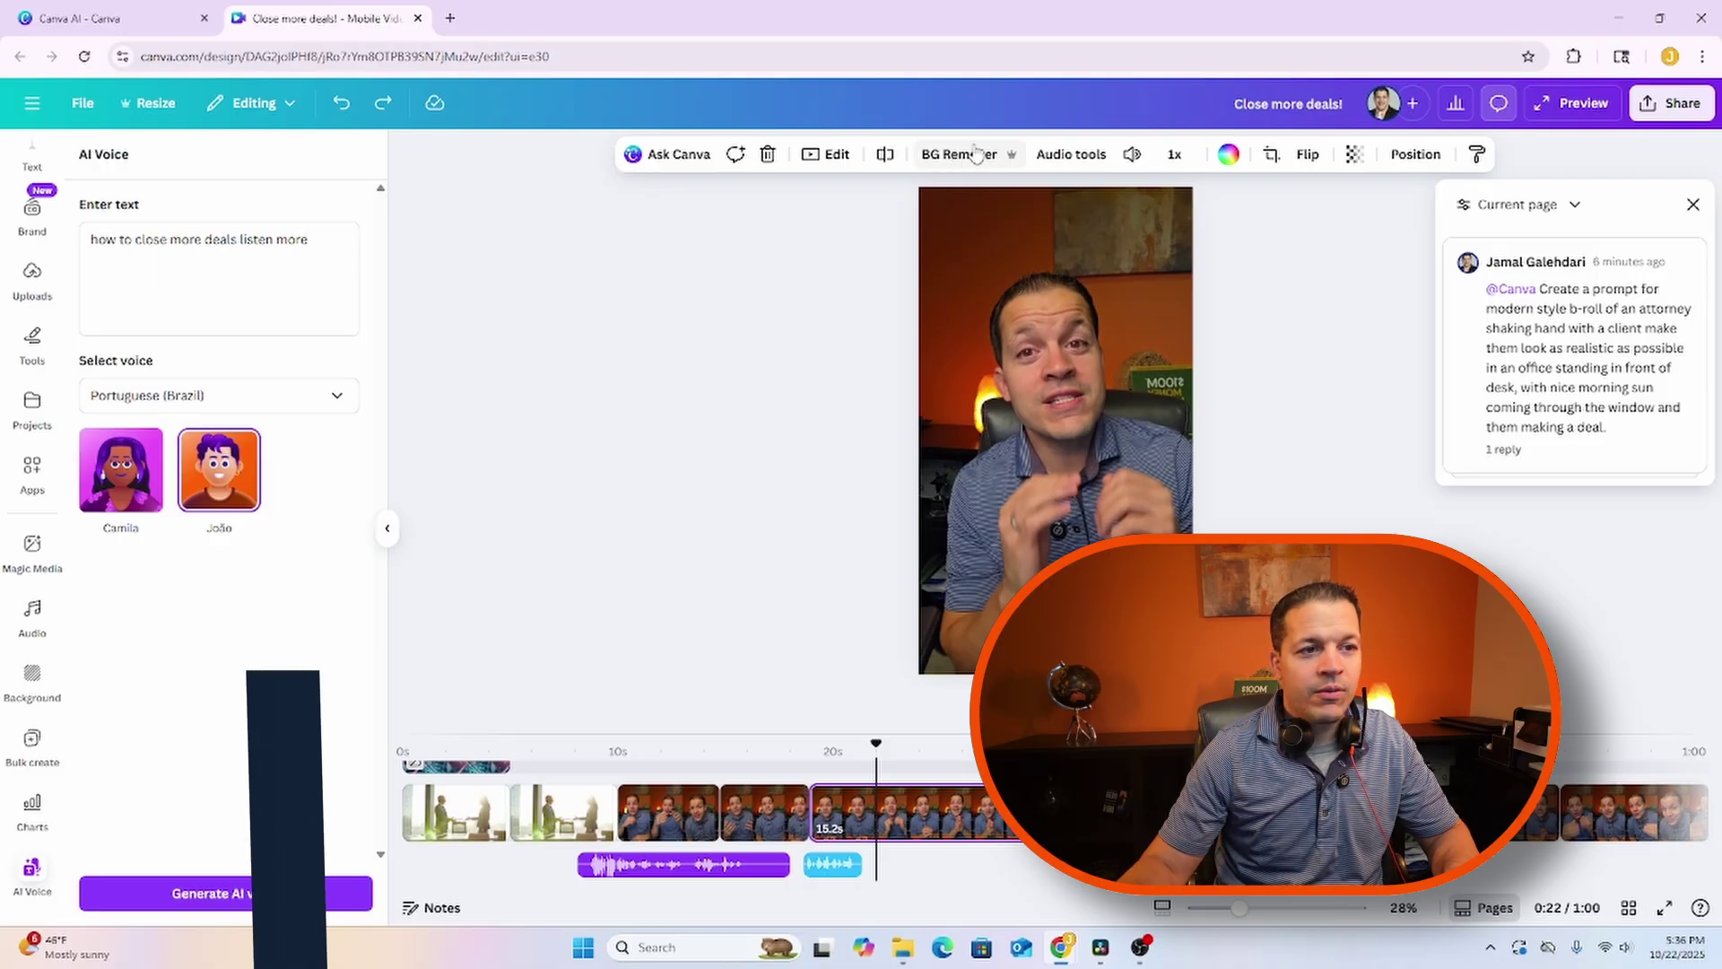
# - Extract the talking clip's audio to its own track, then undo it
pyautogui.click(1069, 156)
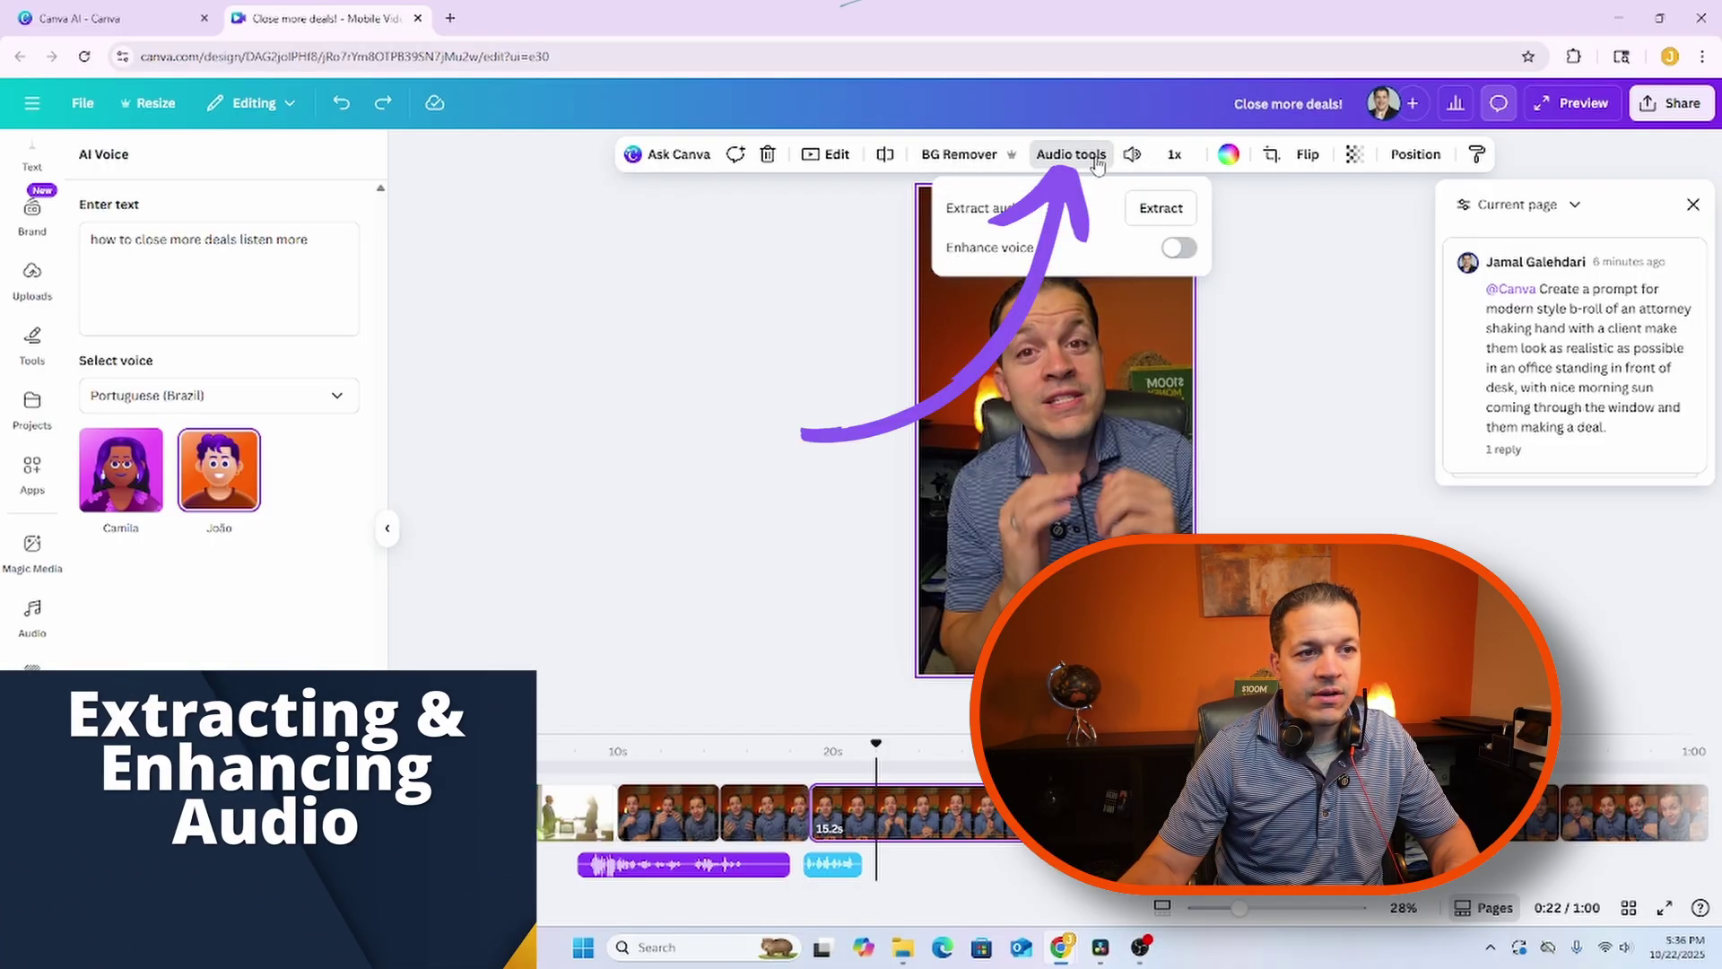
pyautogui.click(1160, 208)
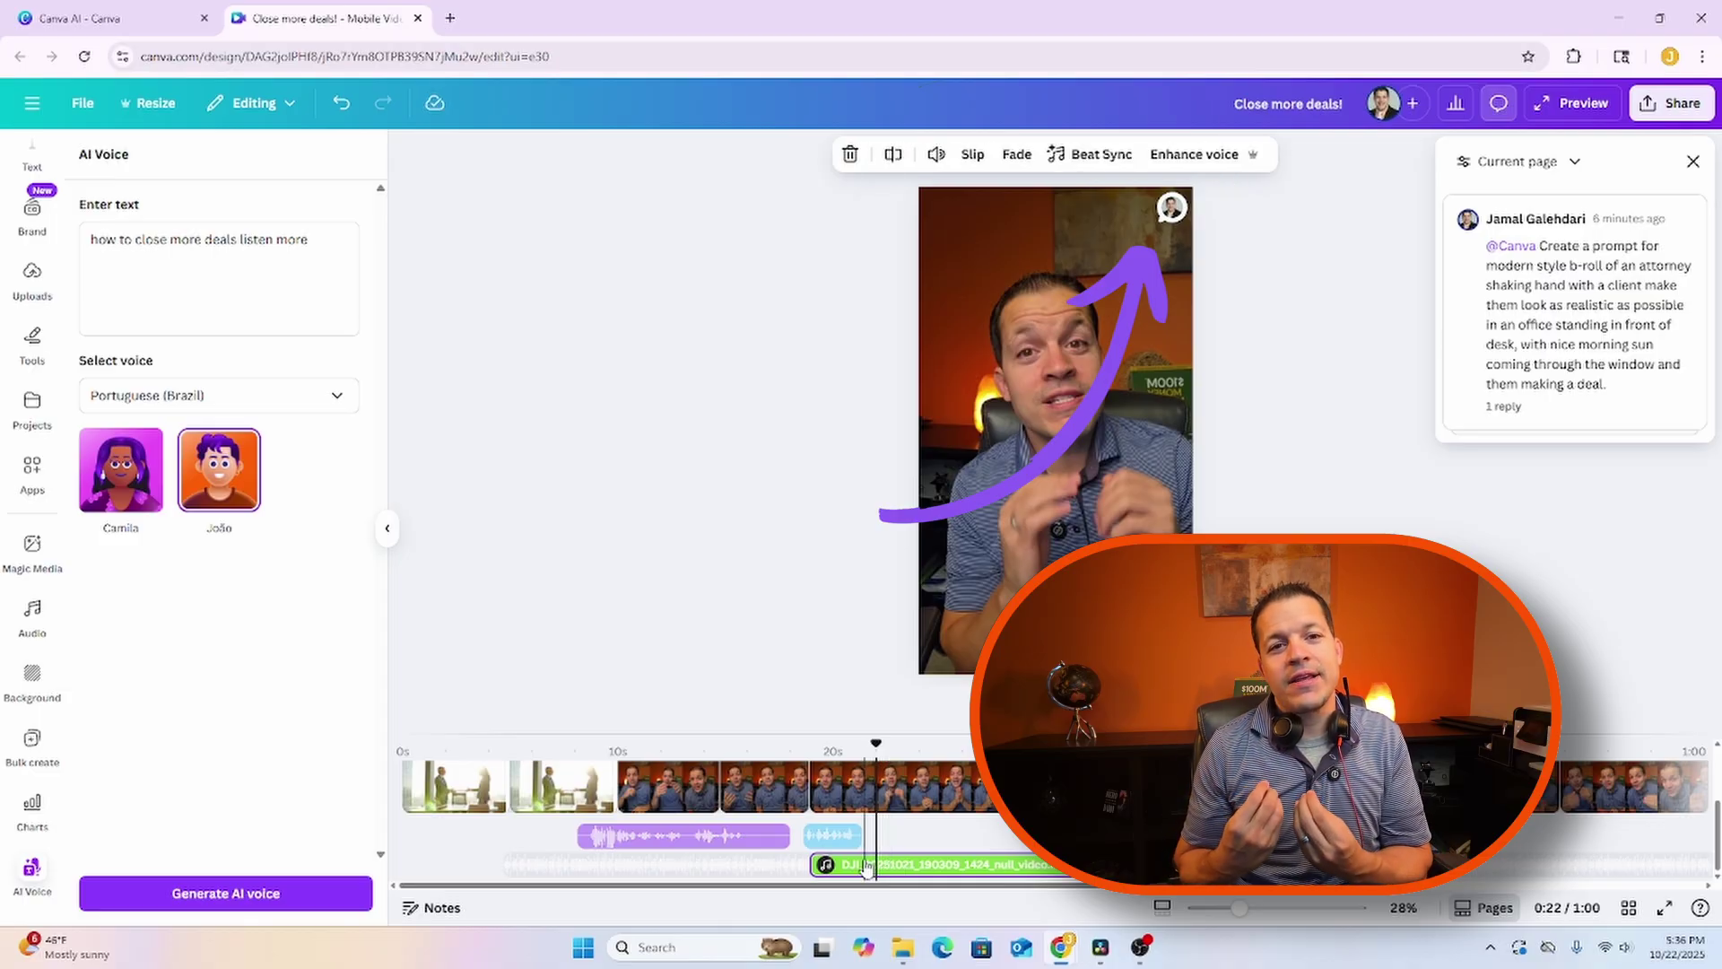
pyautogui.click(837, 879)
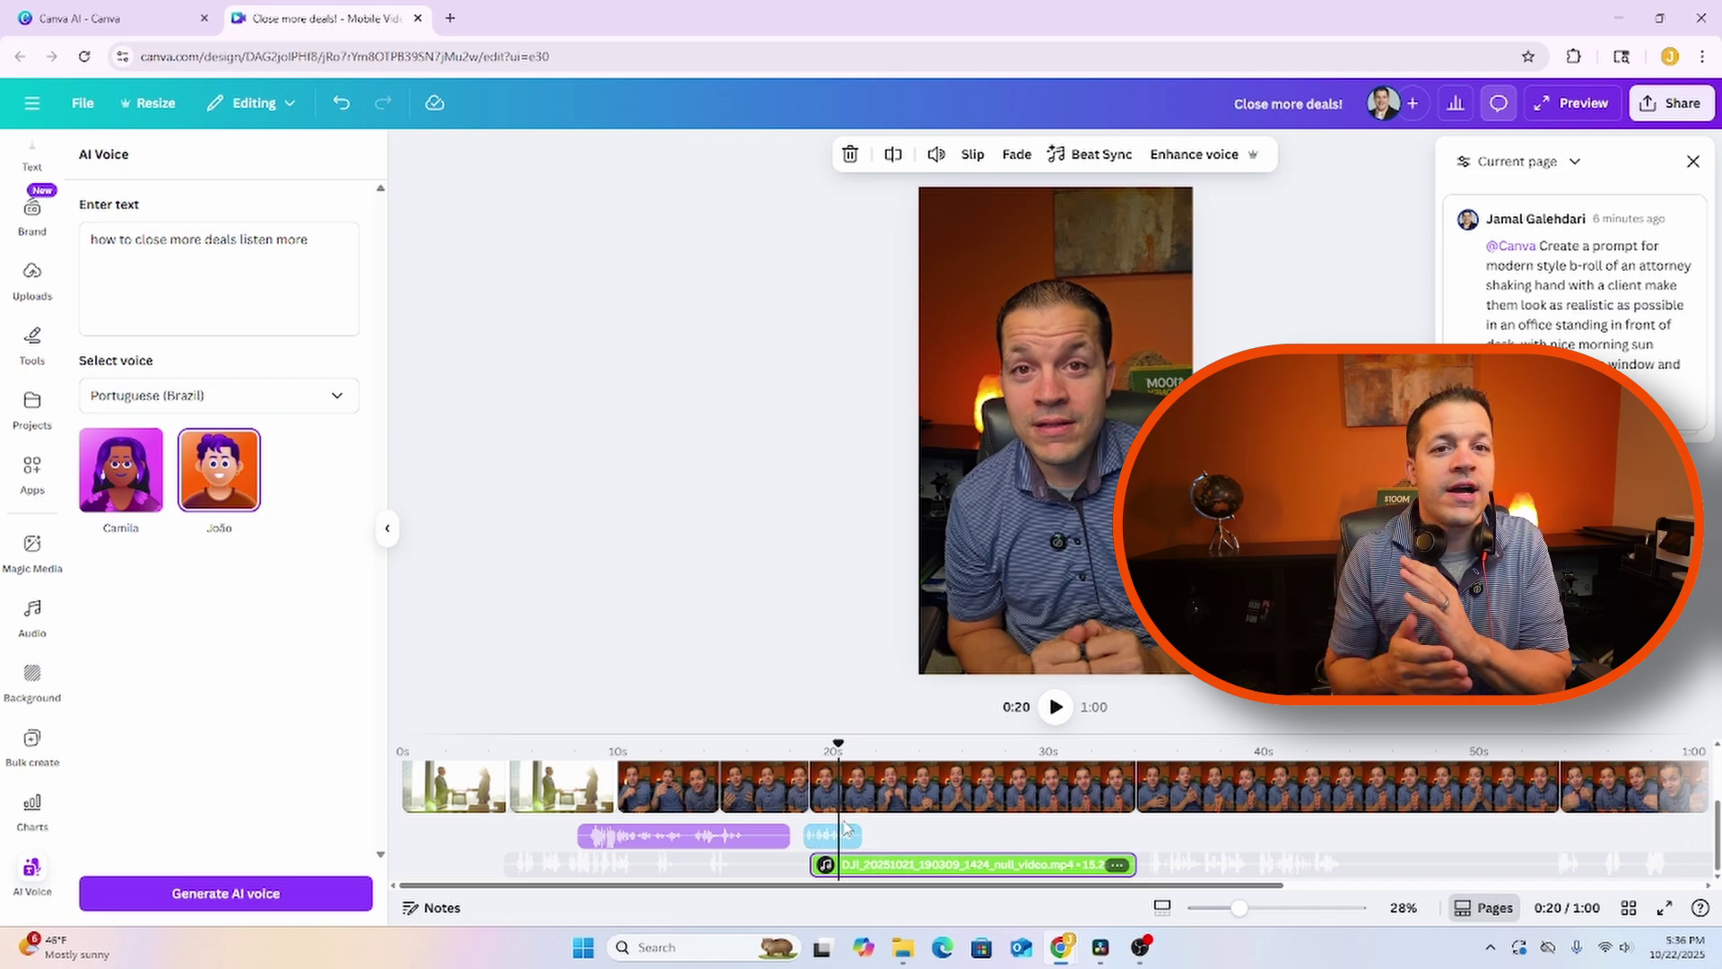
pyautogui.hotkey('ctrl', 'z')
# - Extract the clip's audio again and apply Enhance voice to the extracted track
pyautogui.click(1100, 161)
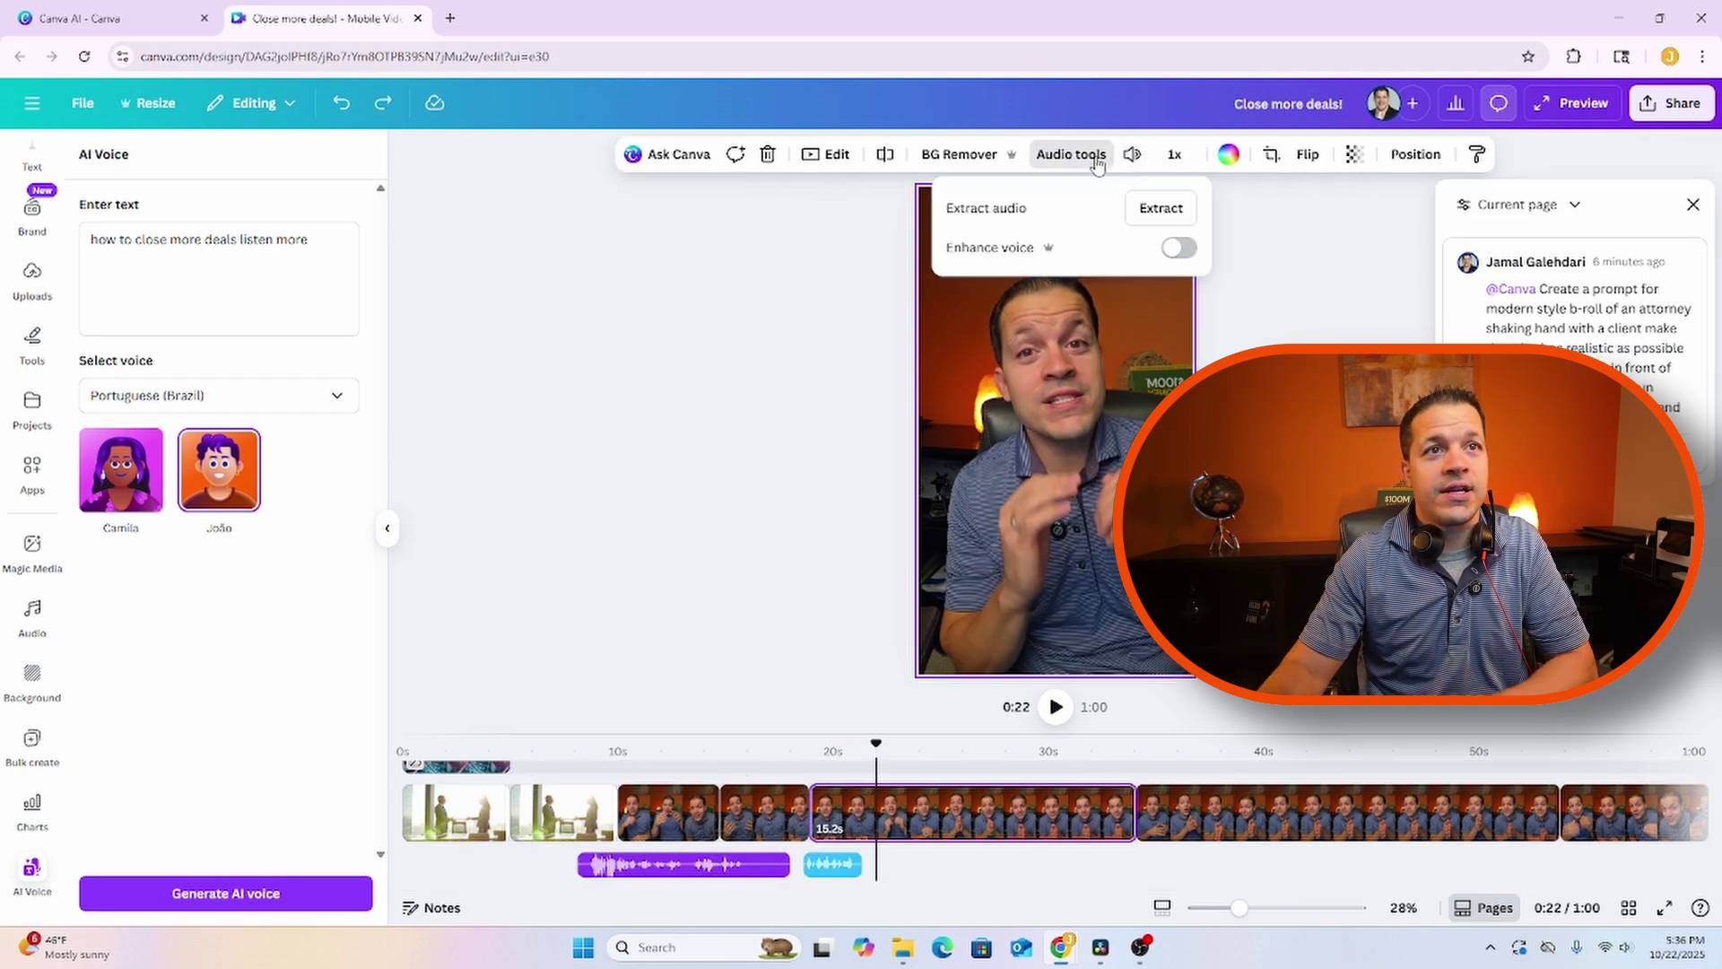
pyautogui.click(1181, 209)
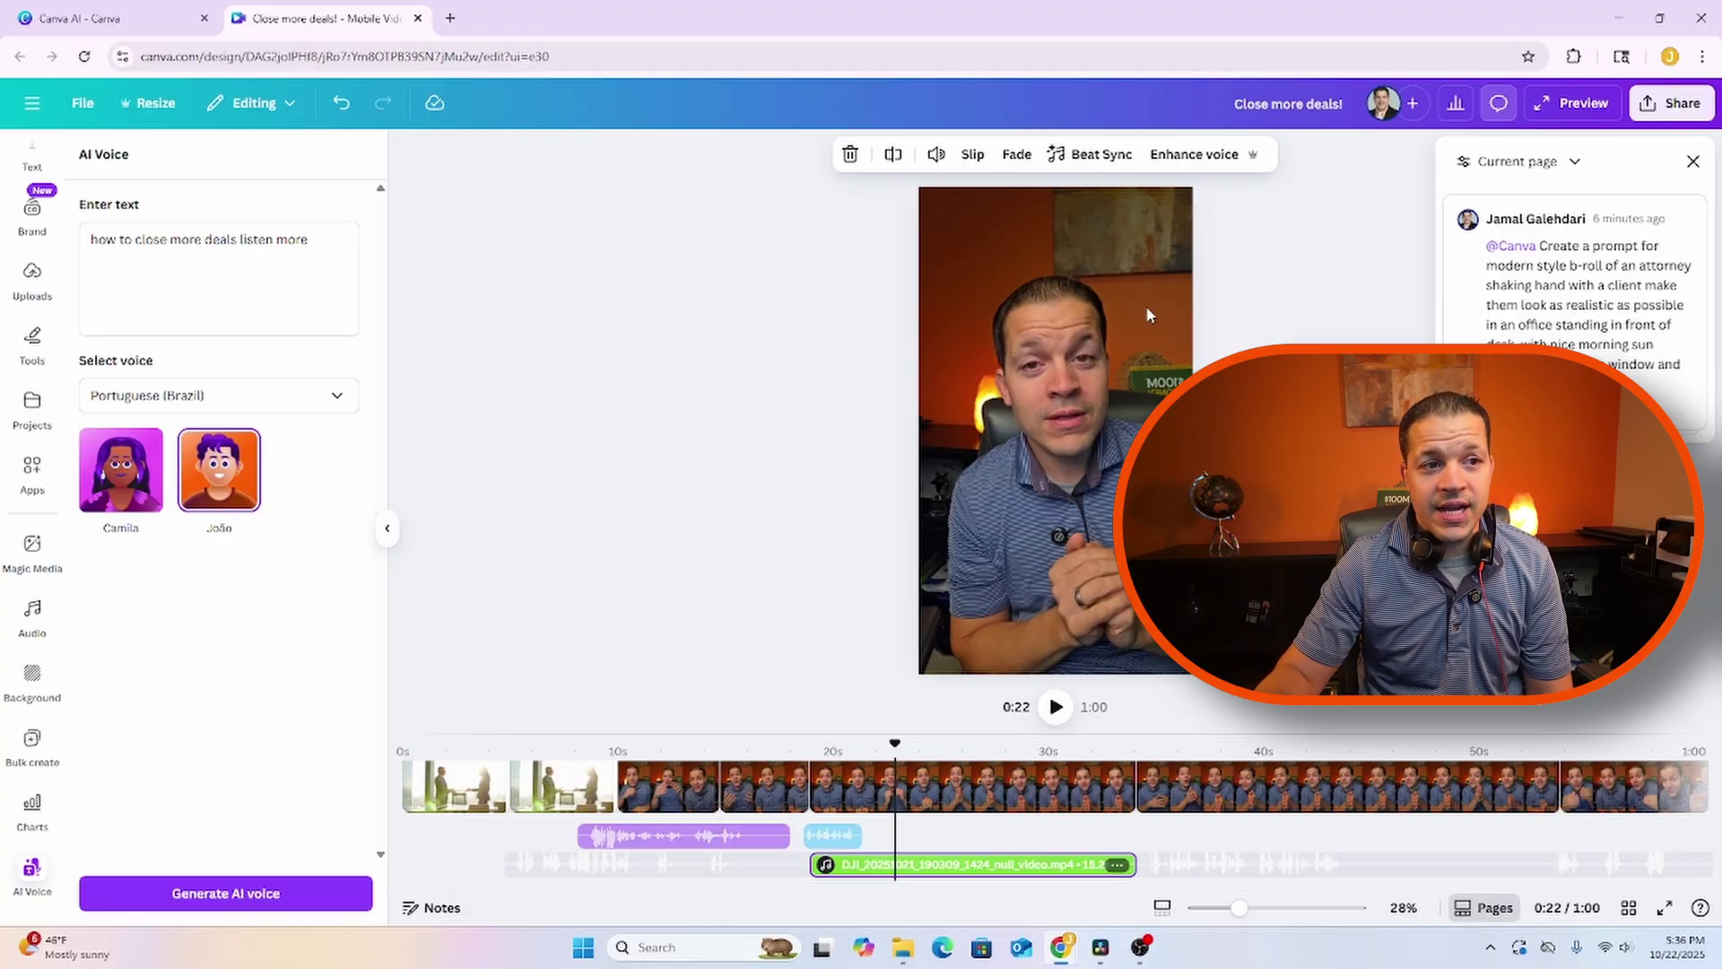
pyautogui.click(1195, 158)
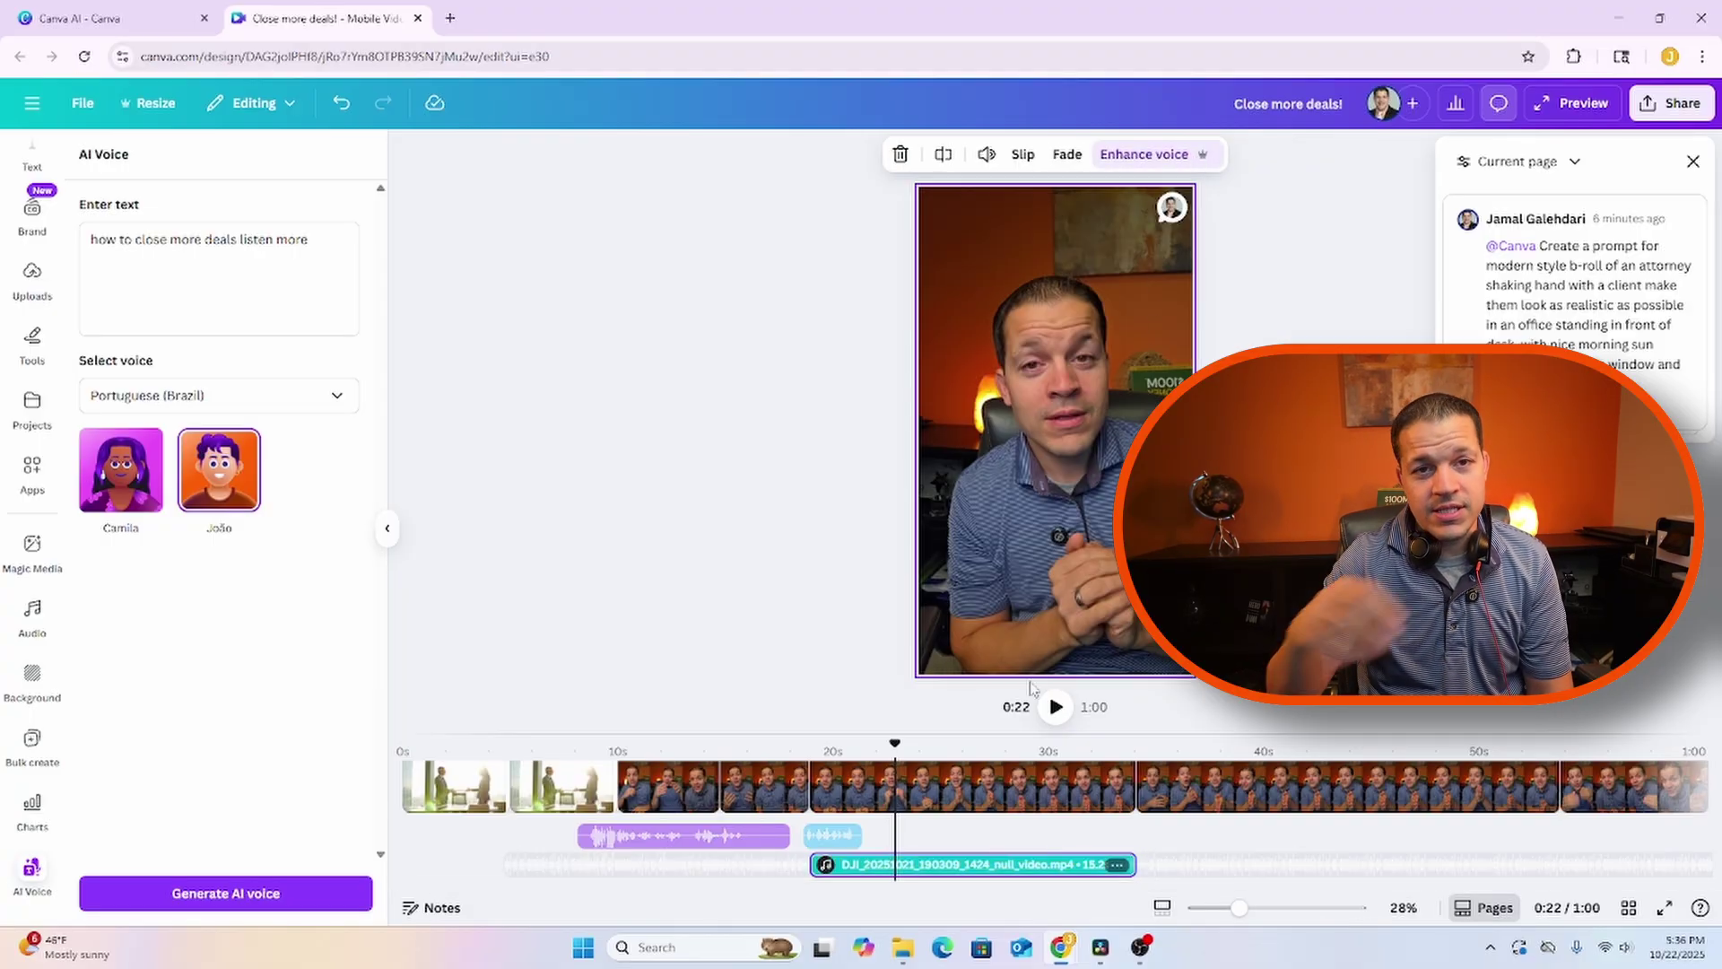
pyautogui.click(839, 875)
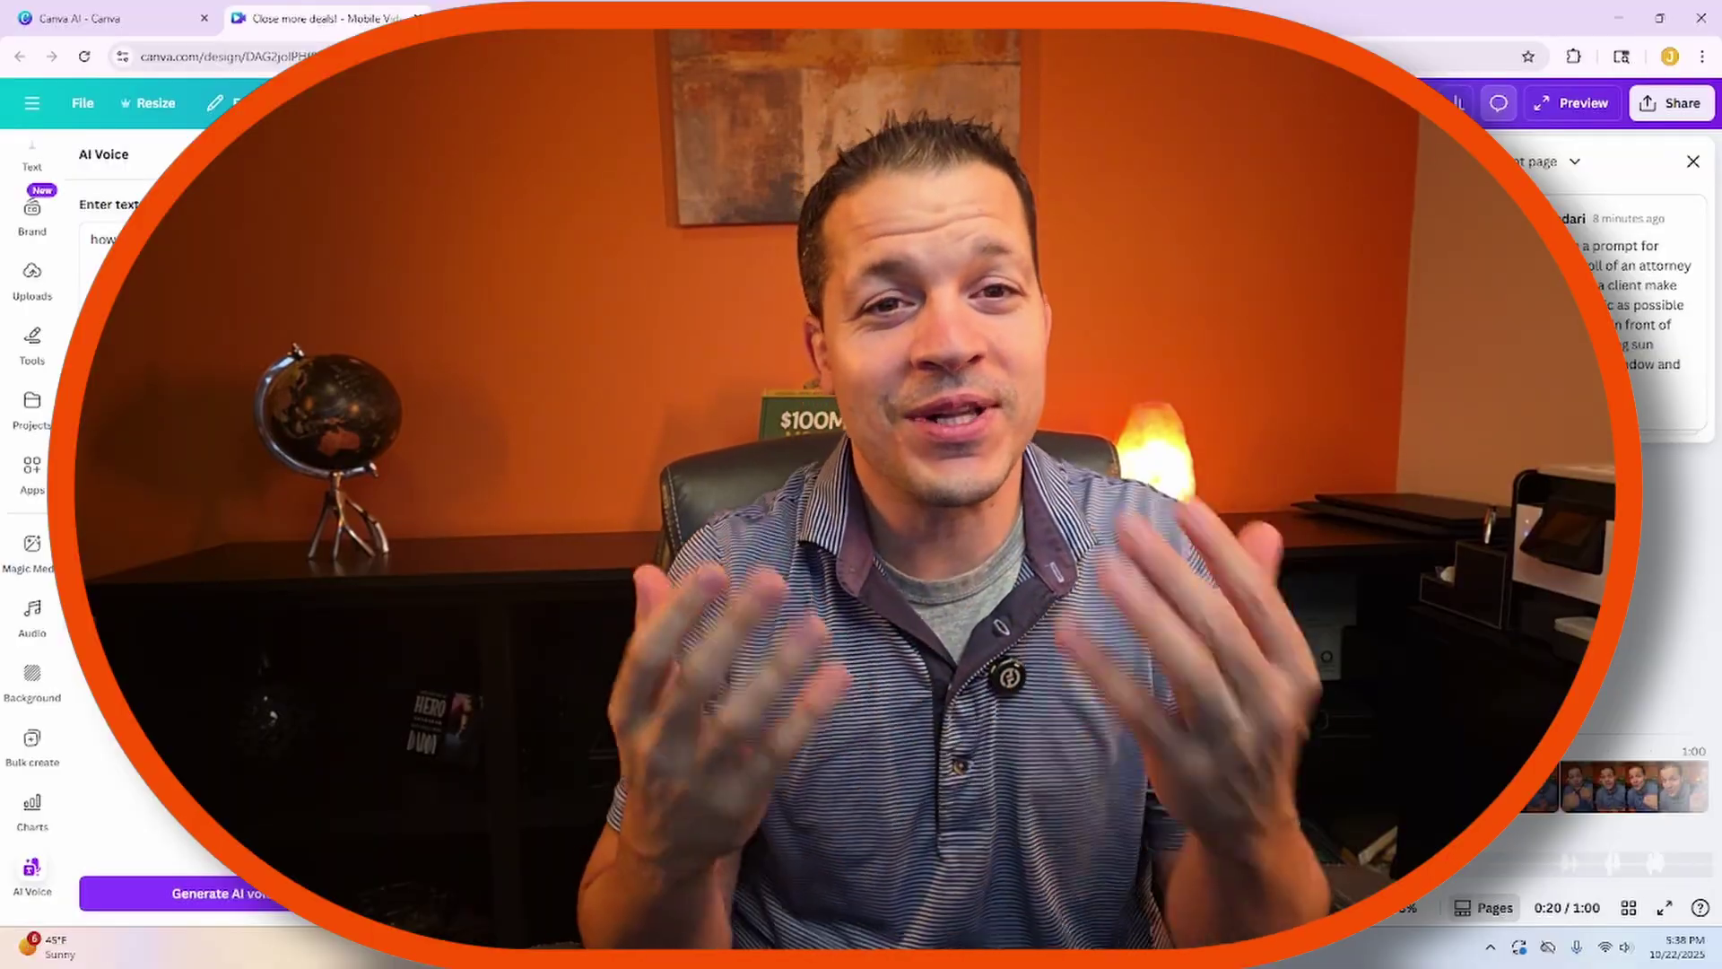
# - Scroll the Text panel up to show Dynamic text > Captions
pyautogui.scroll(2, 32, 359)
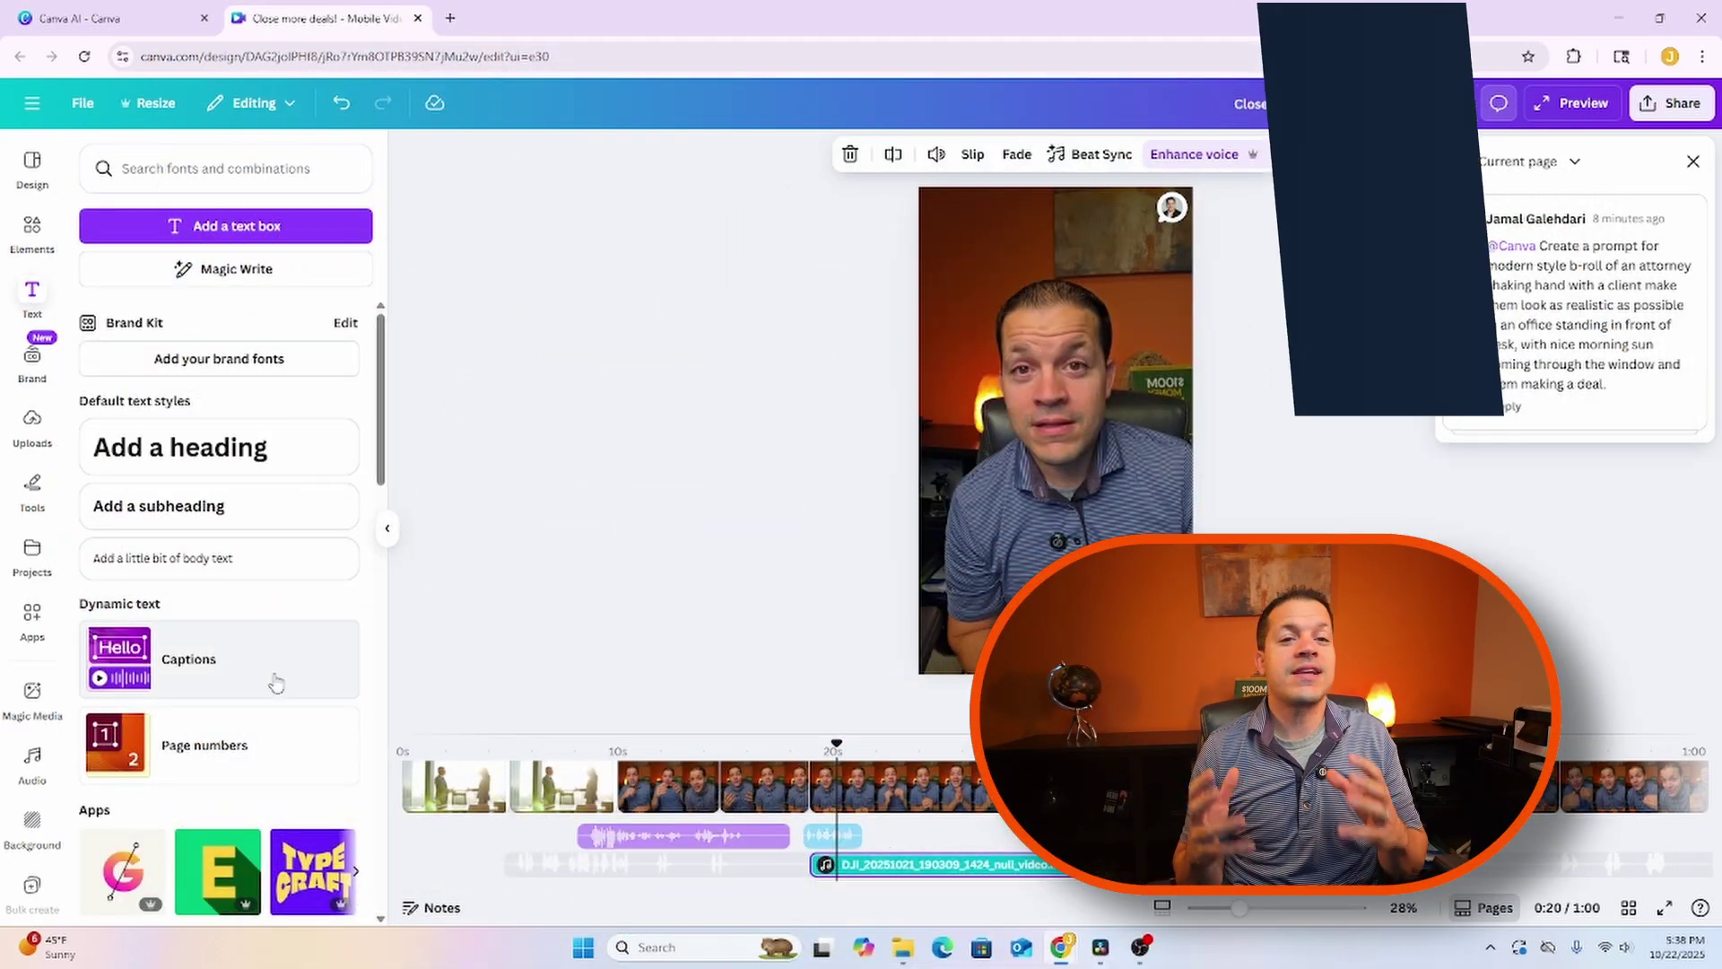
# - Generate automatic captions for the selected talking-head video after a failed first attempt
pyautogui.click(261, 662)
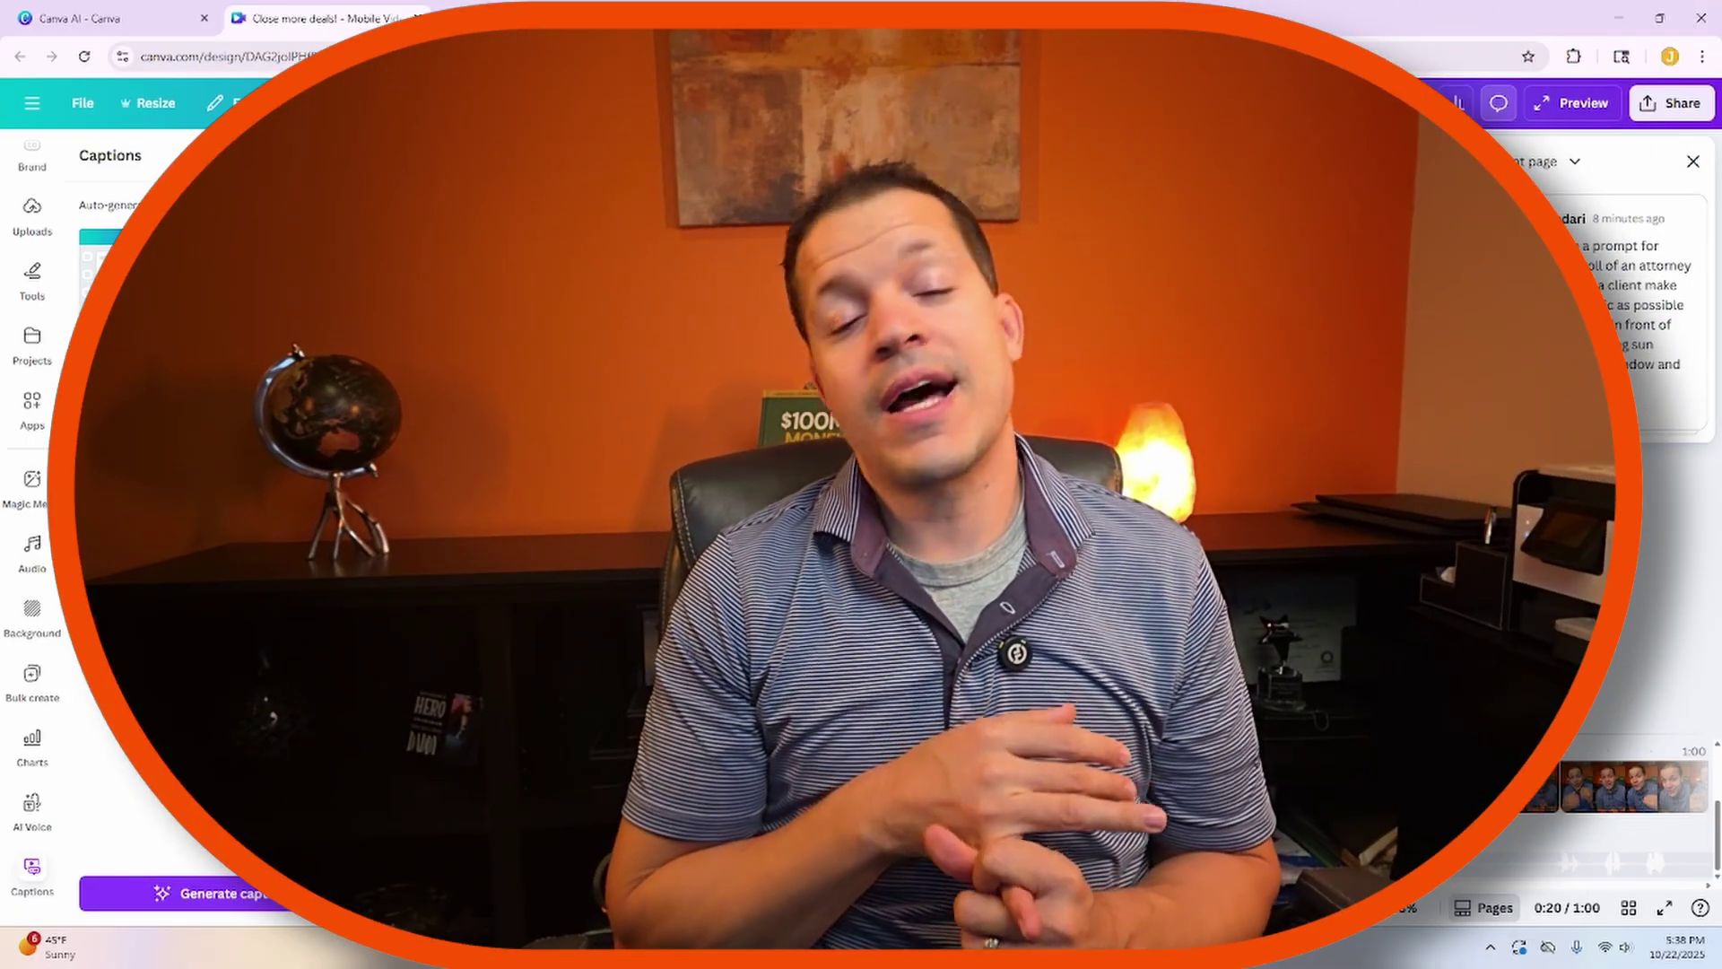
pyautogui.click(269, 897)
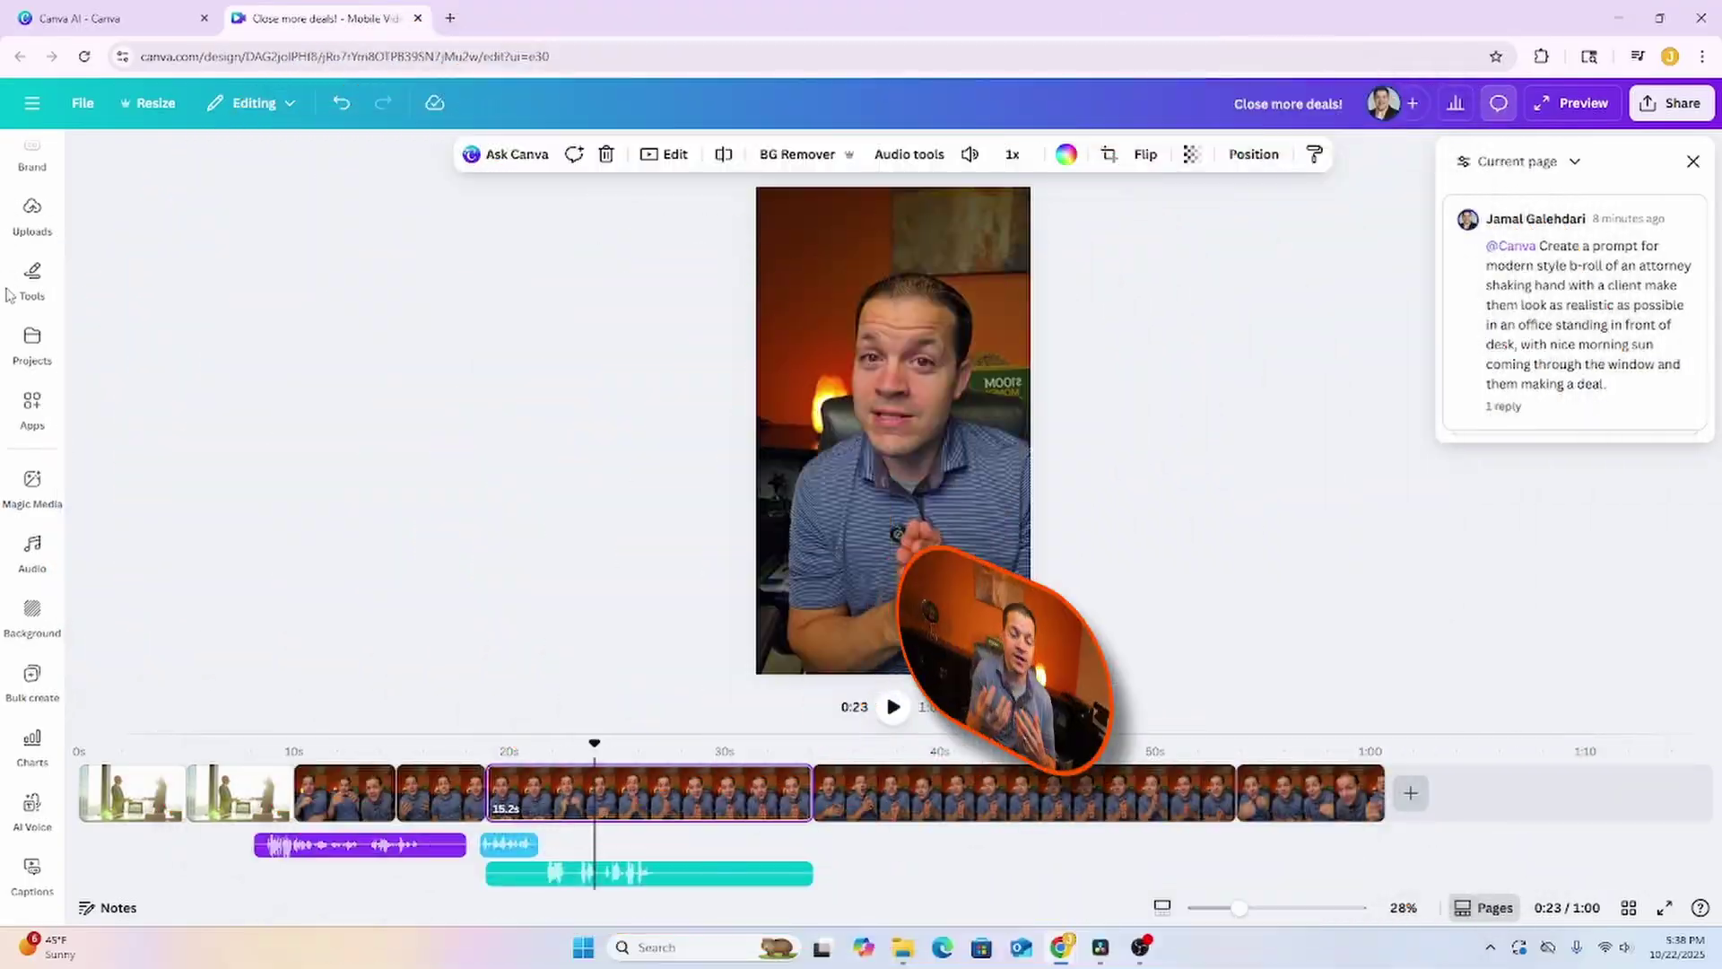
pyautogui.scroll(3, 27, 296)
pyautogui.click(33, 298)
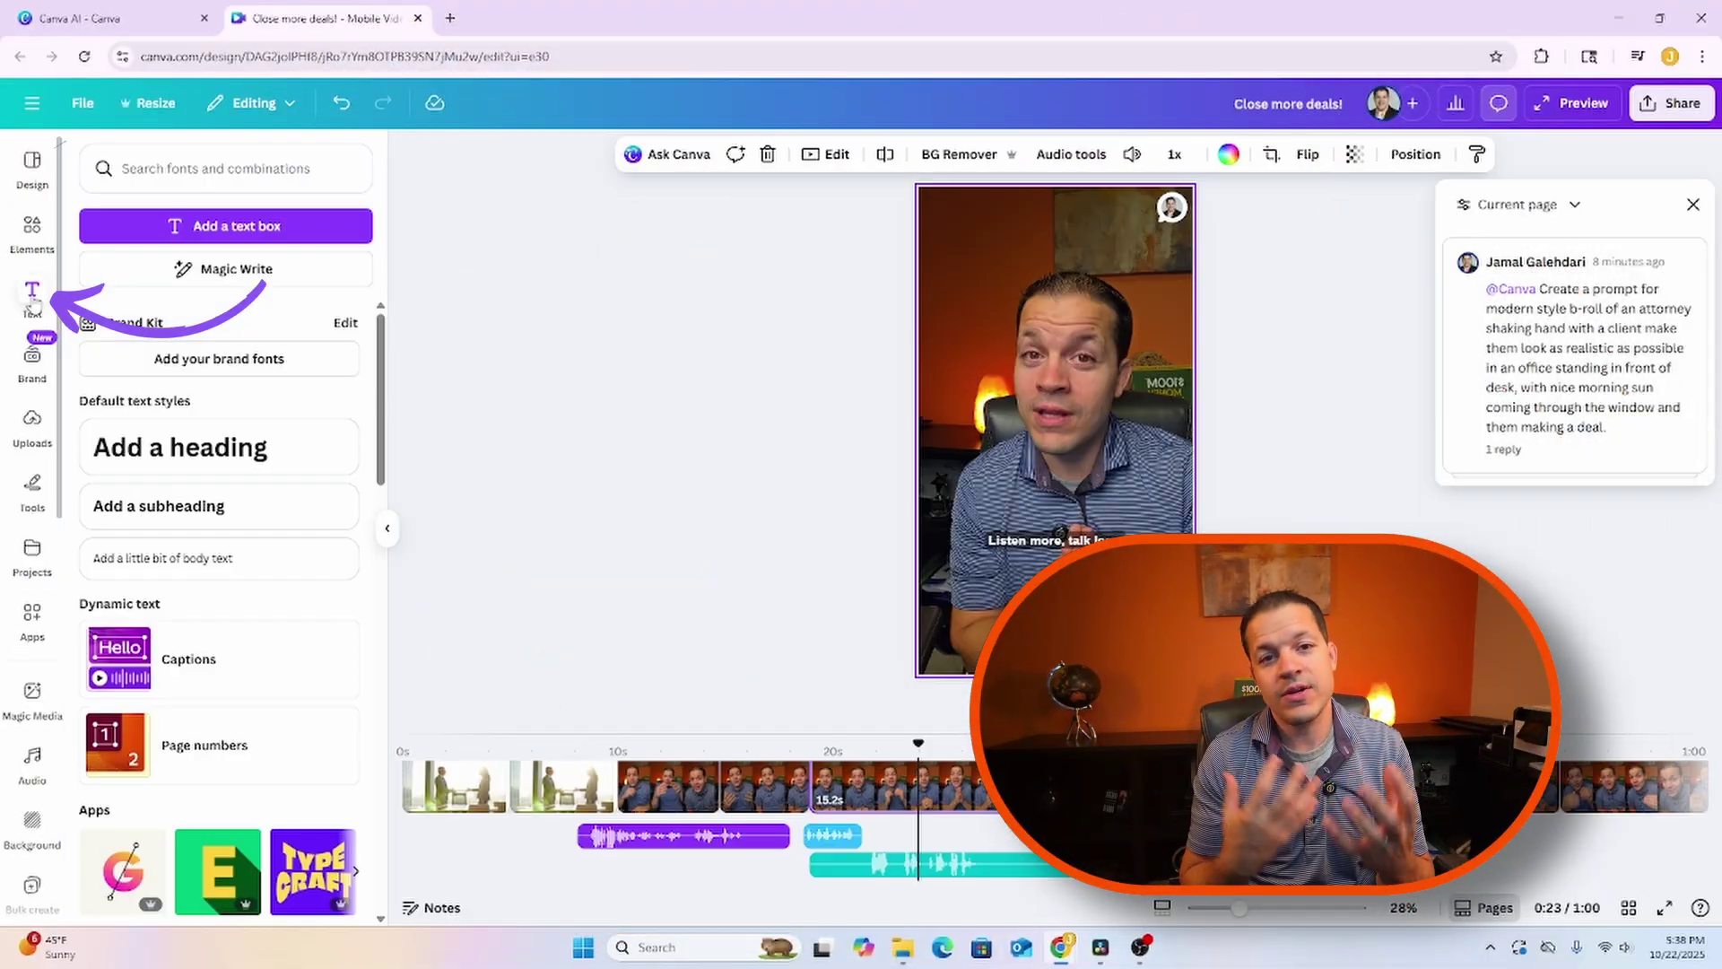
pyautogui.click(219, 676)
pyautogui.click(280, 453)
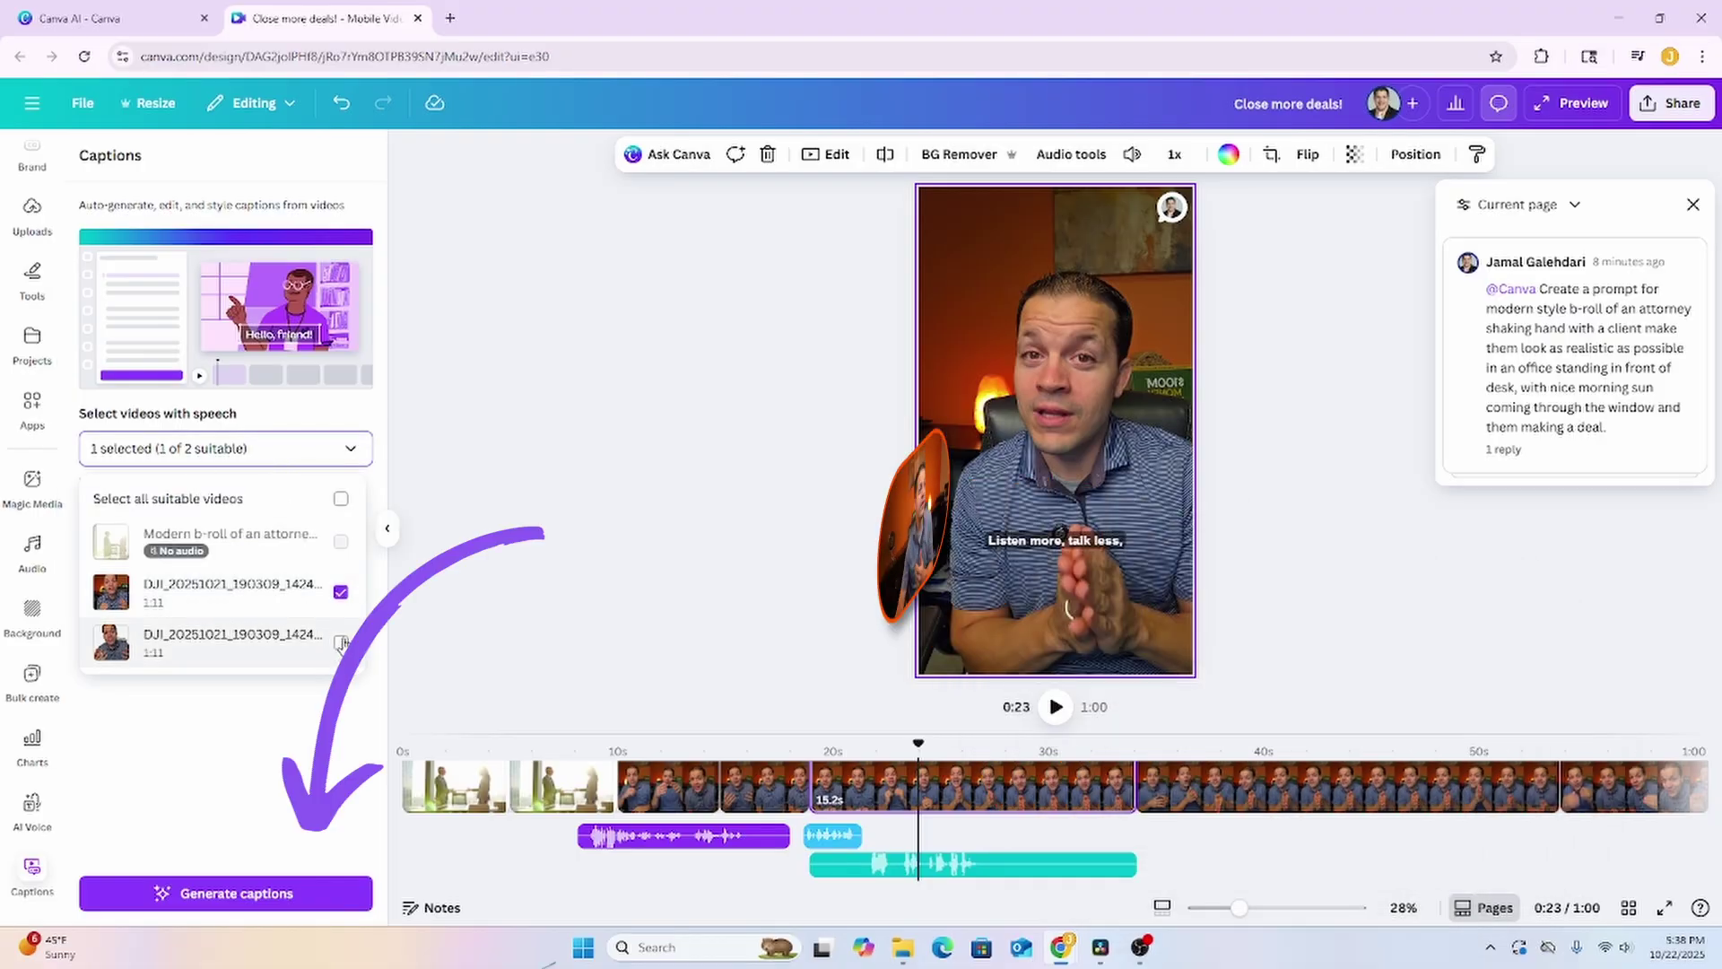
pyautogui.click(239, 894)
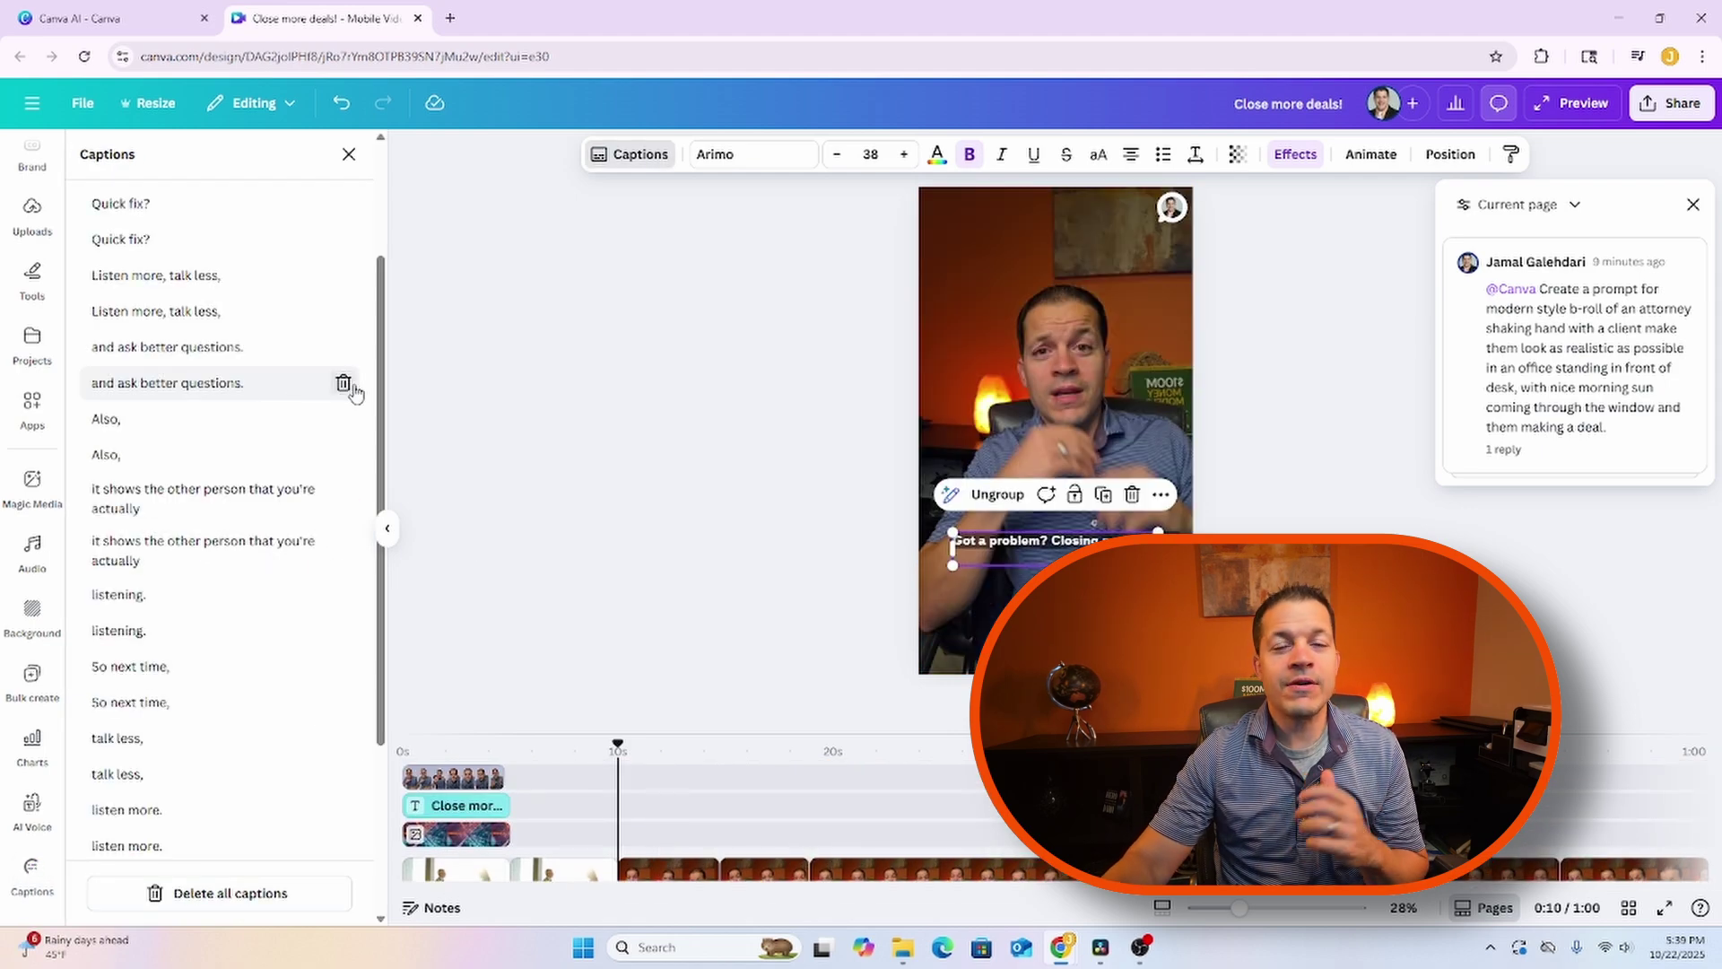
# - Delete duplicate captions 'actually need?', 'Quick fix?', 'Listen more, talk less,' and 'and ask better questions.'
pyautogui.scroll(3, 296, 539)
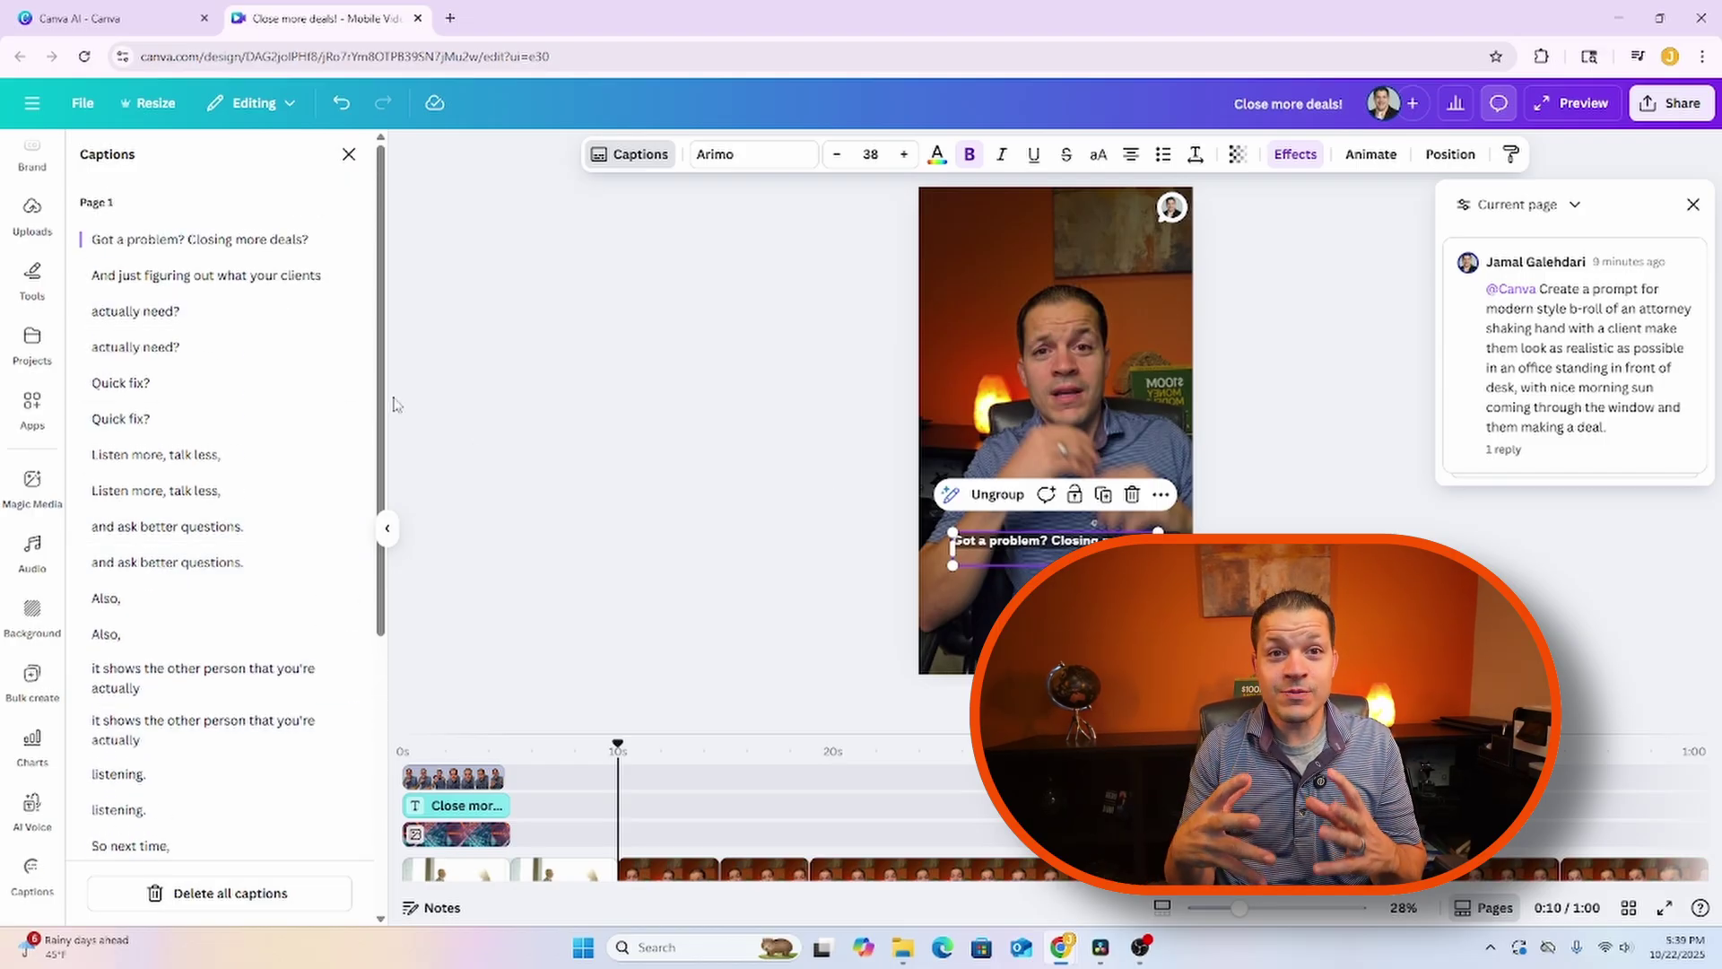
pyautogui.click(344, 311)
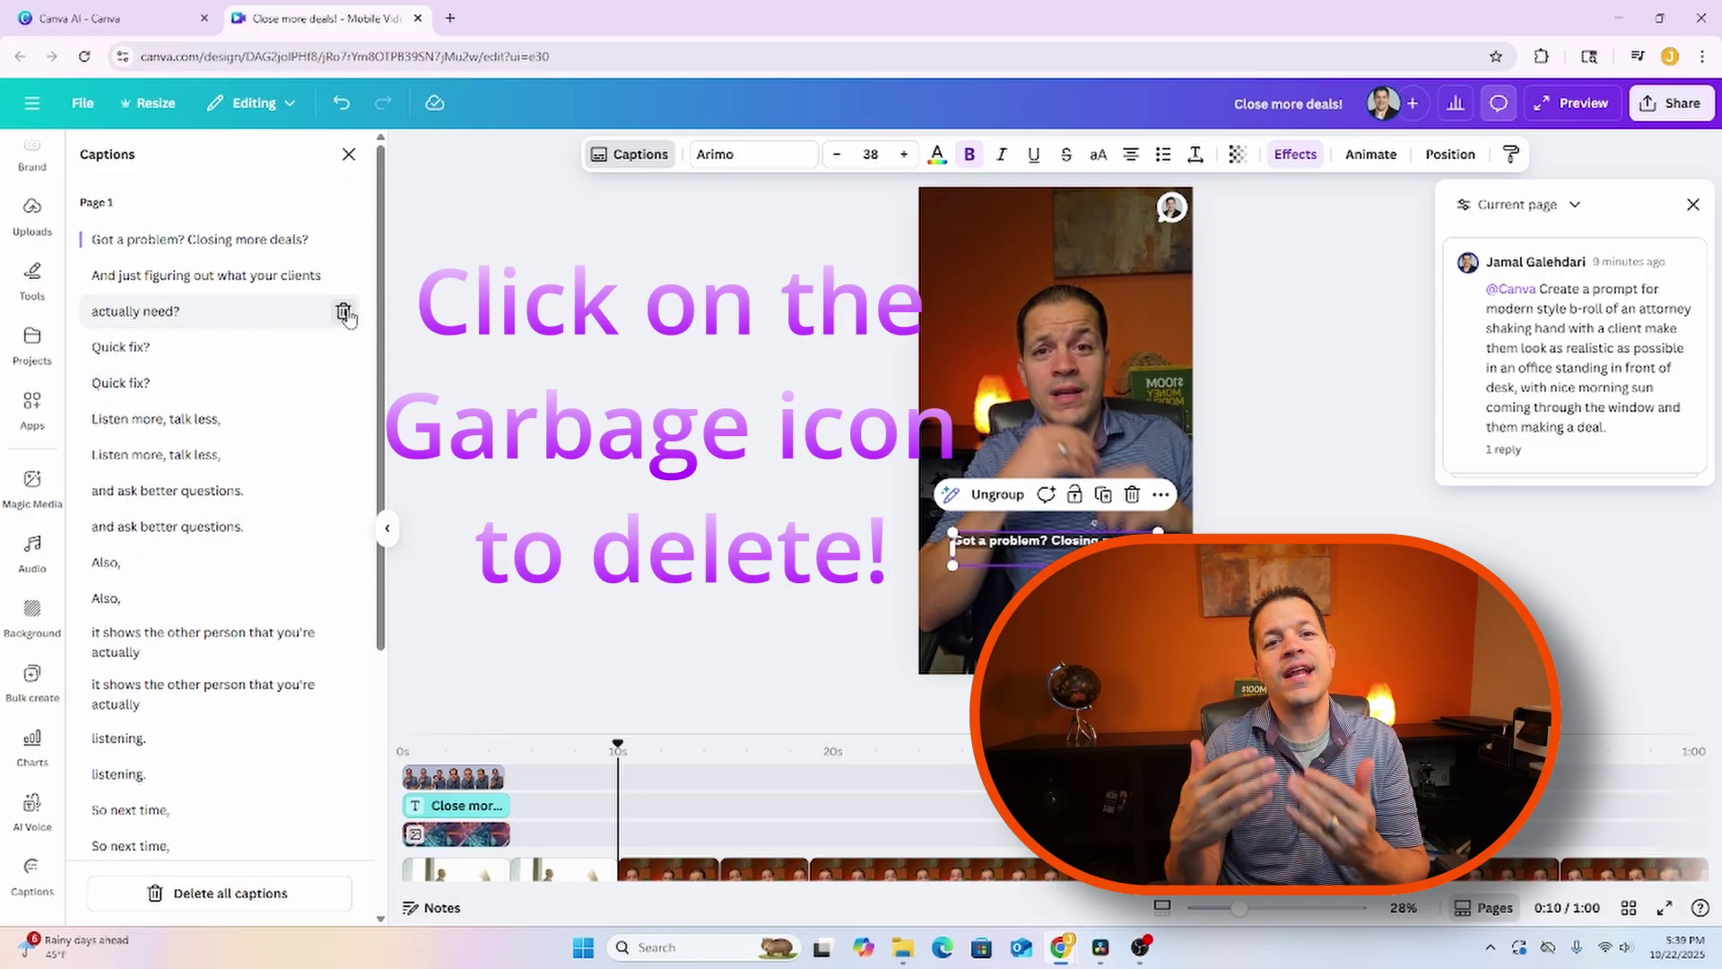
pyautogui.click(344, 385)
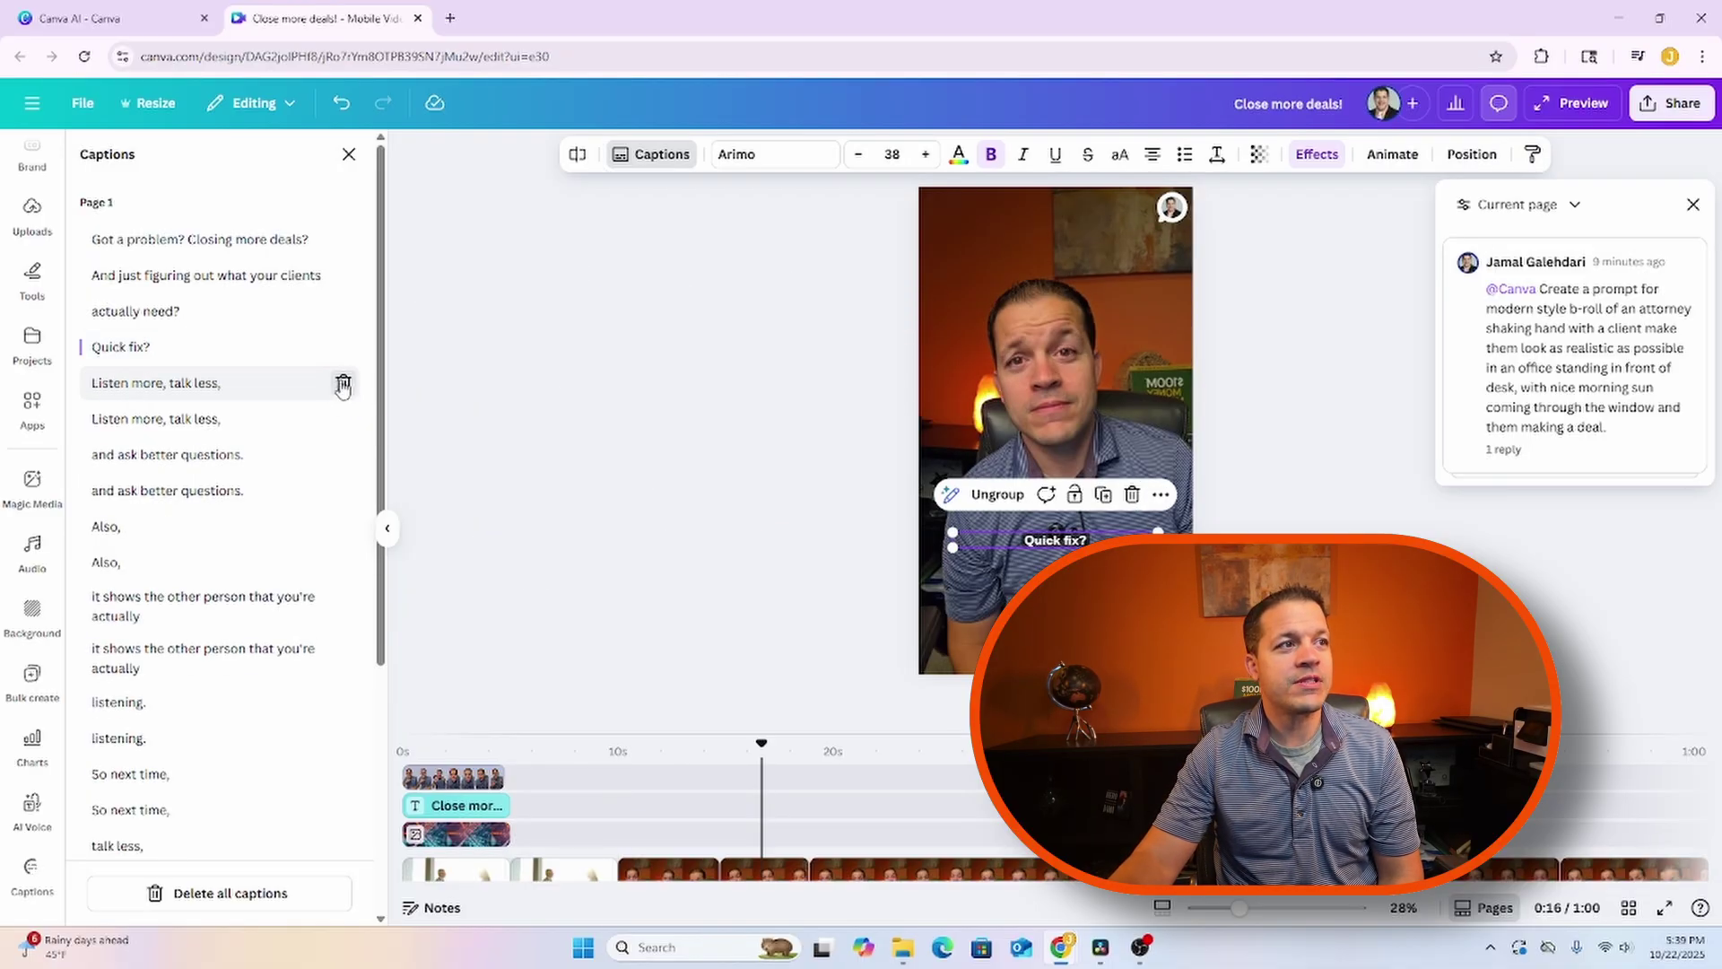
pyautogui.click(343, 384)
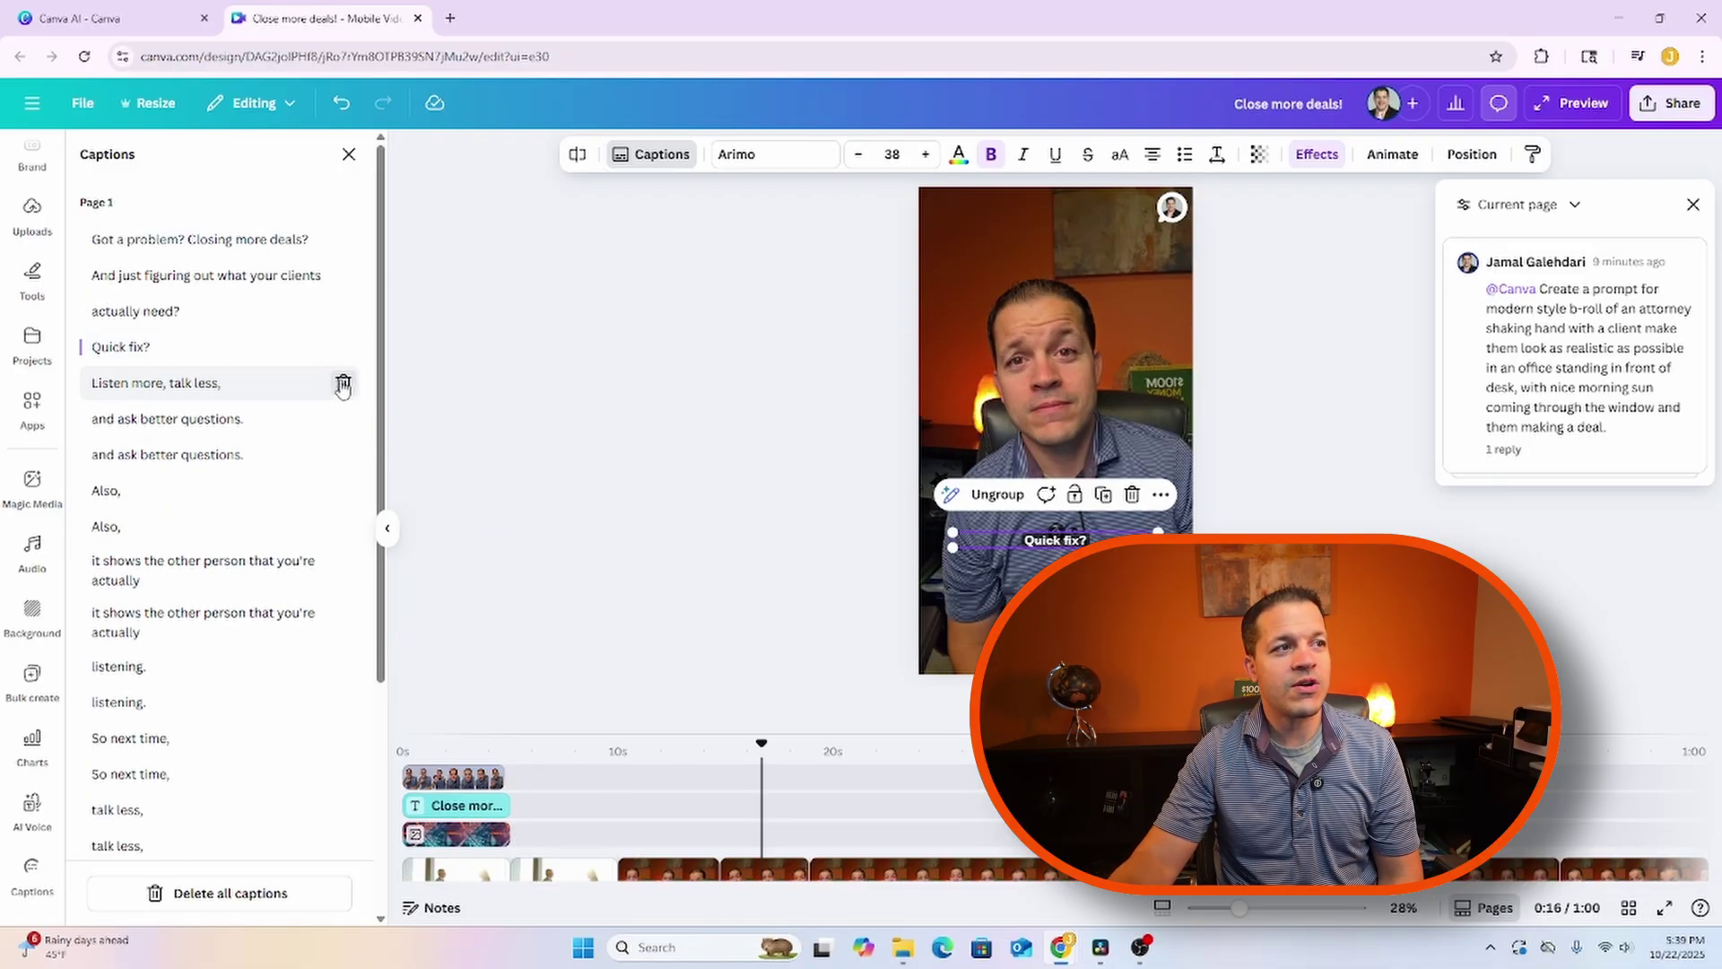
pyautogui.click(344, 455)
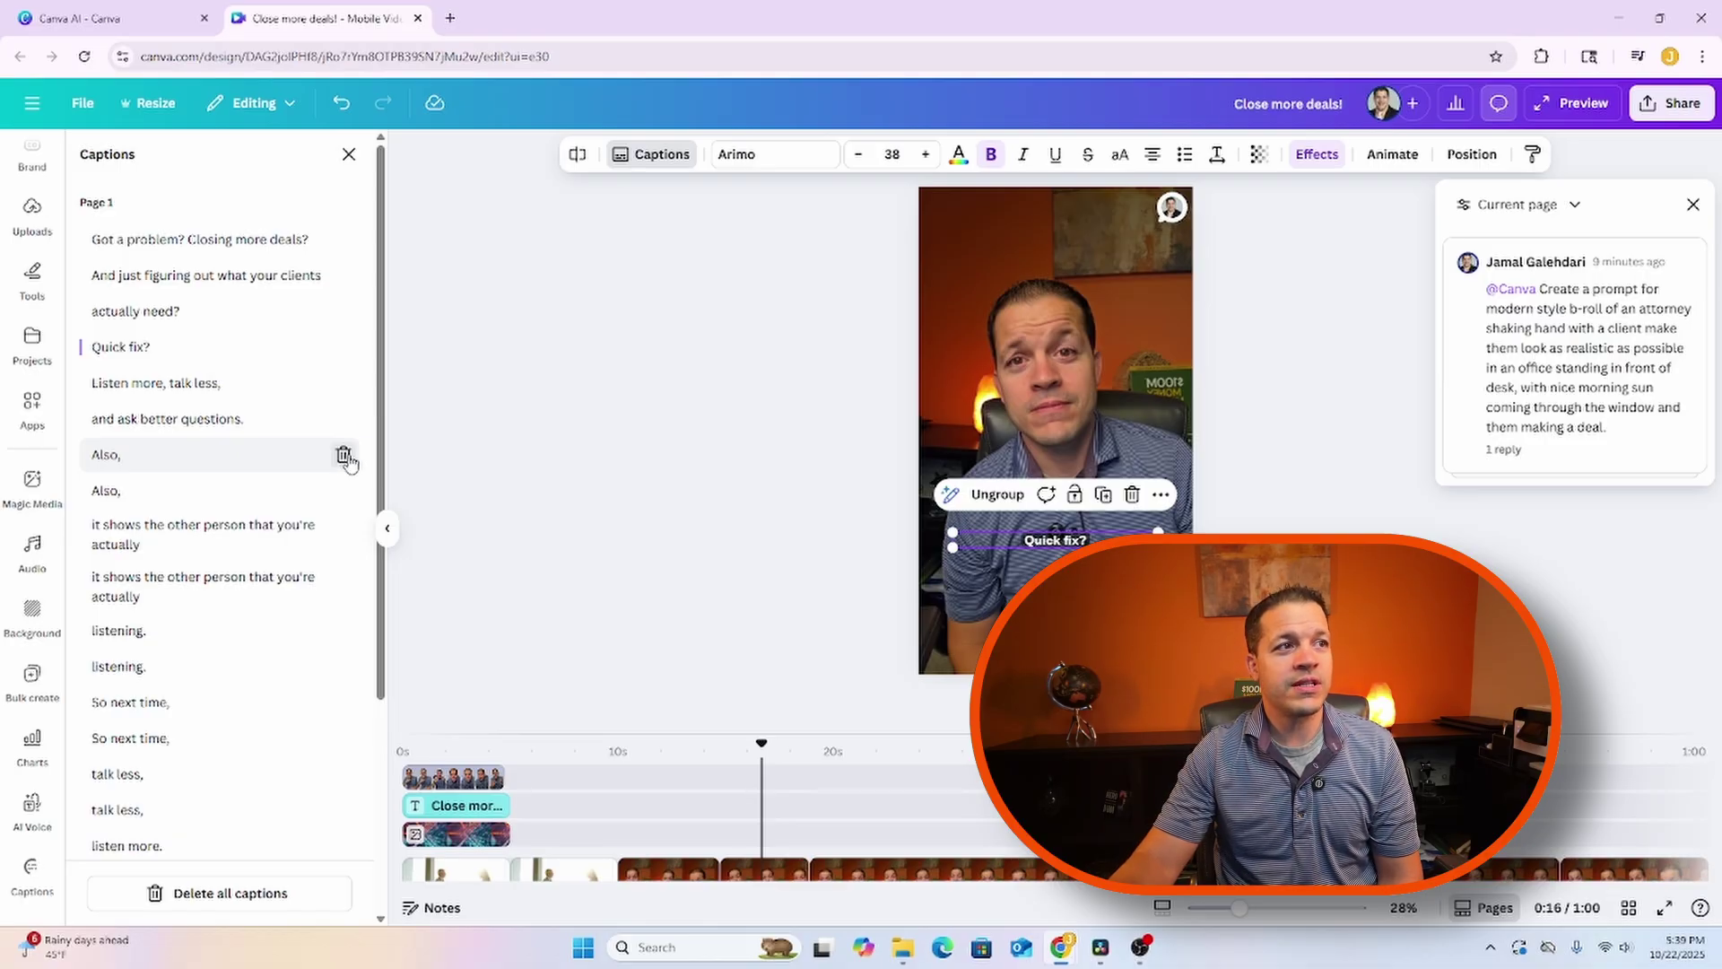
pyautogui.scroll(-3, 269, 421)
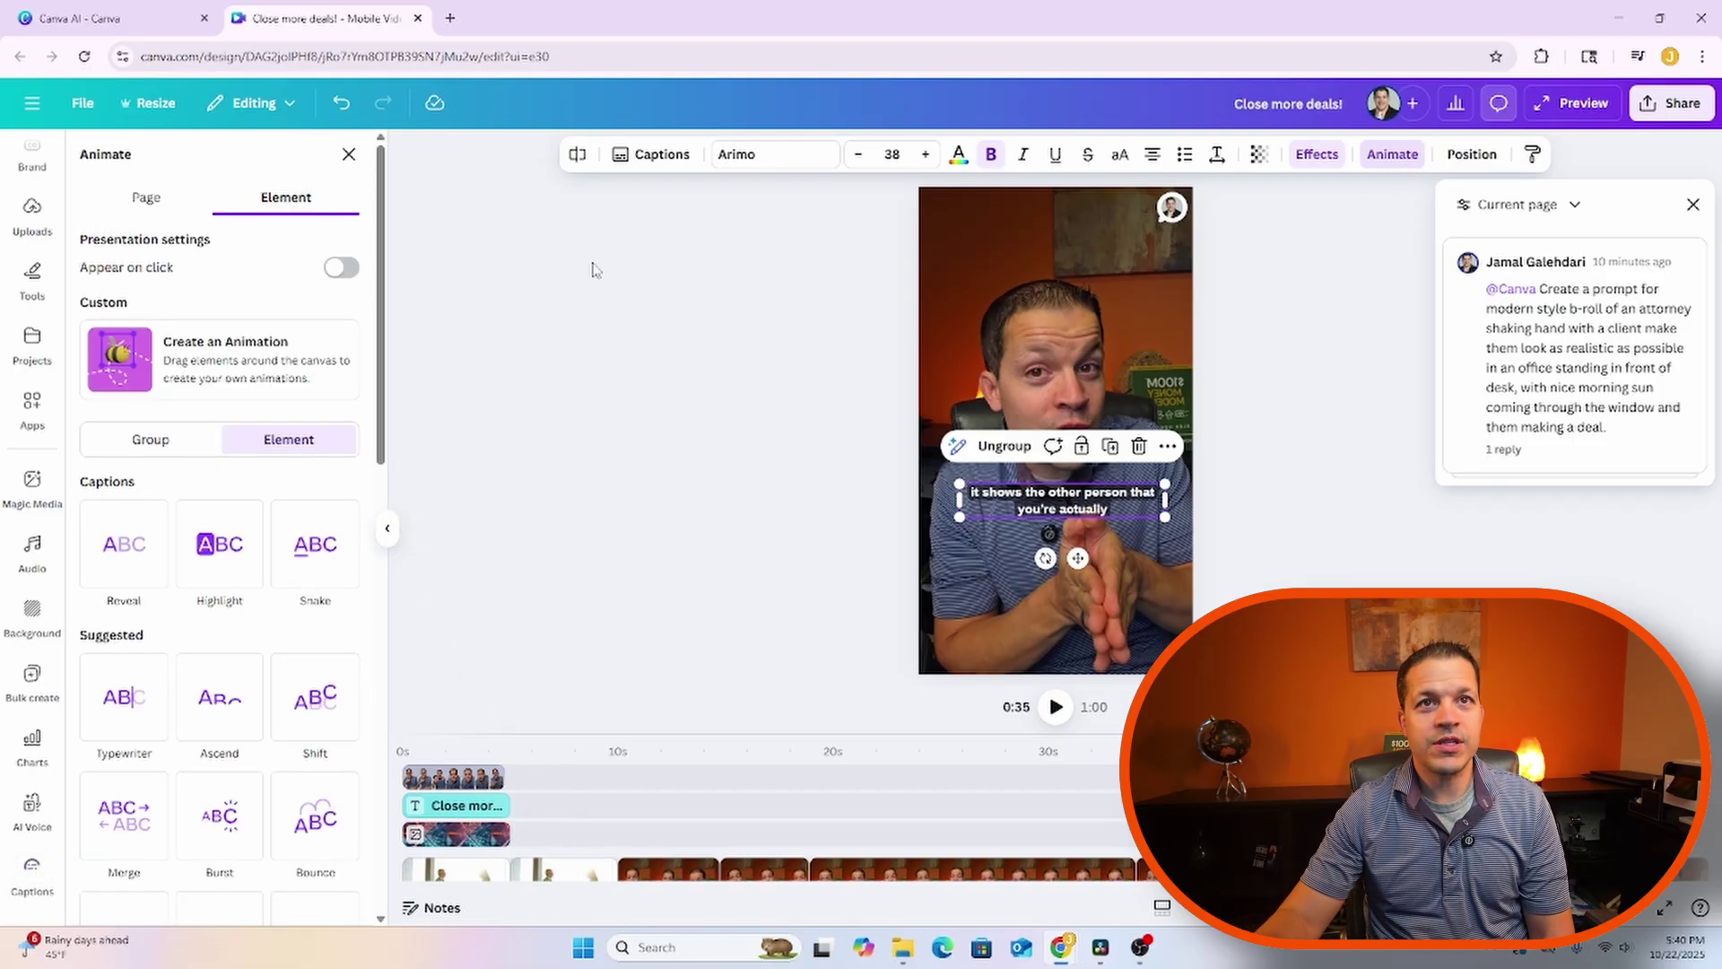
# - After trying Highlight and Reveal, give the captions the Snake animation in orange
pyautogui.click(232, 561)
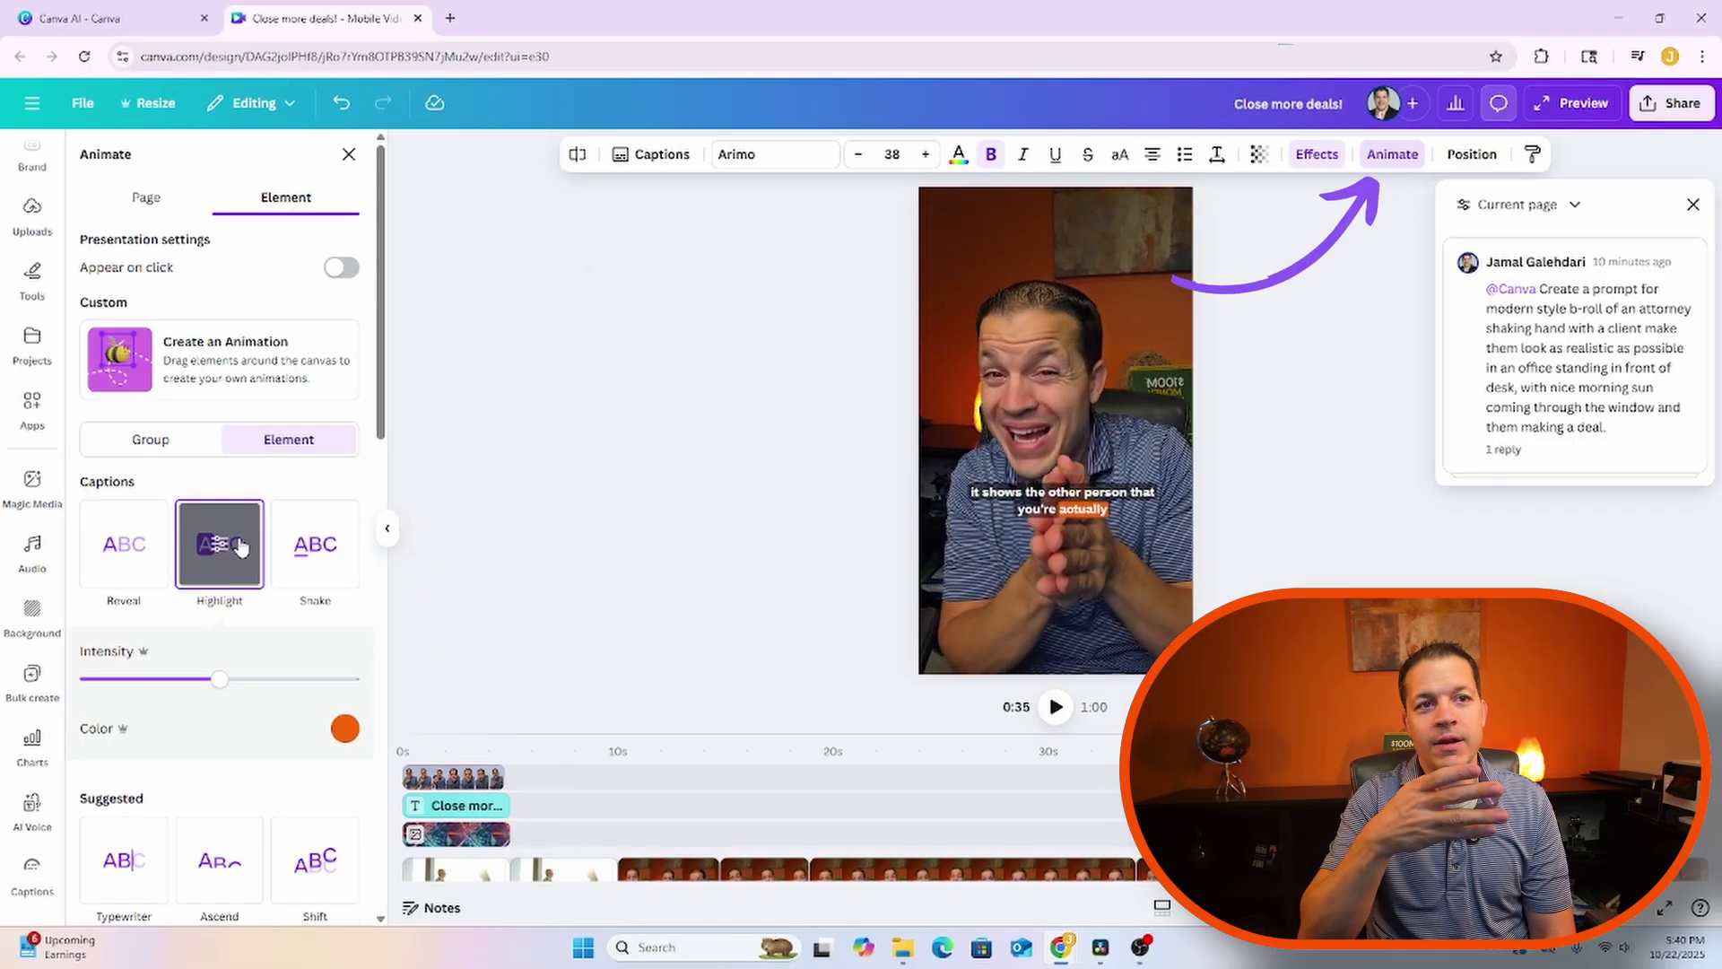
pyautogui.click(124, 544)
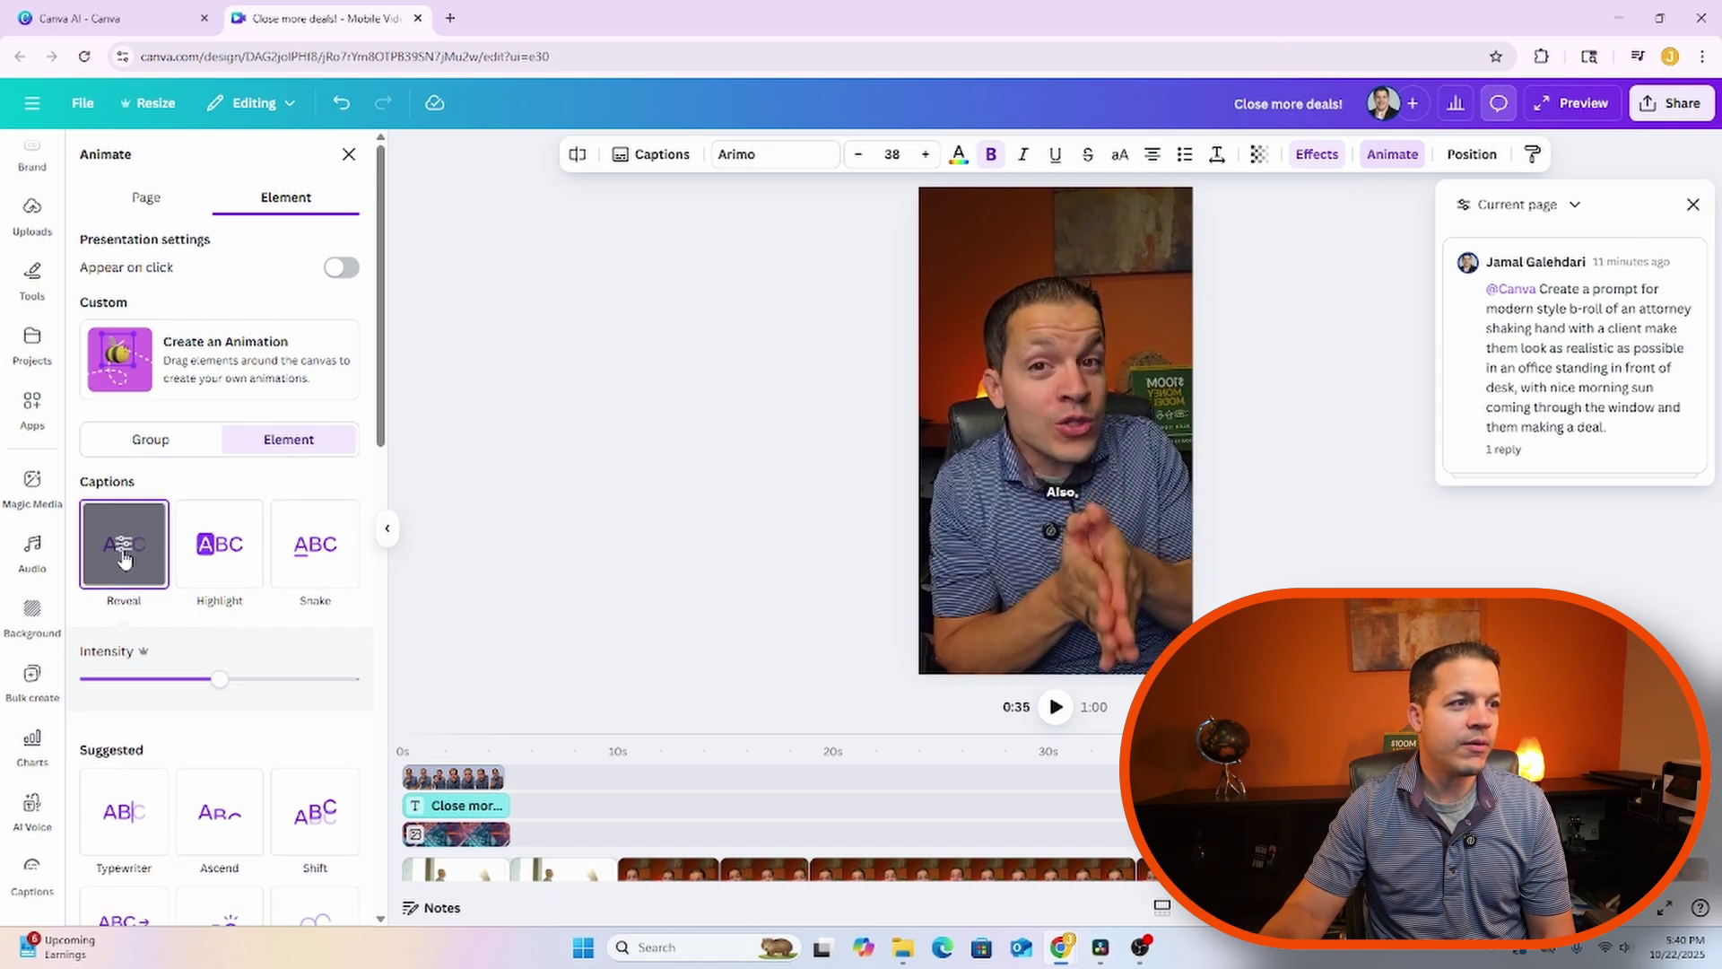
pyautogui.click(284, 603)
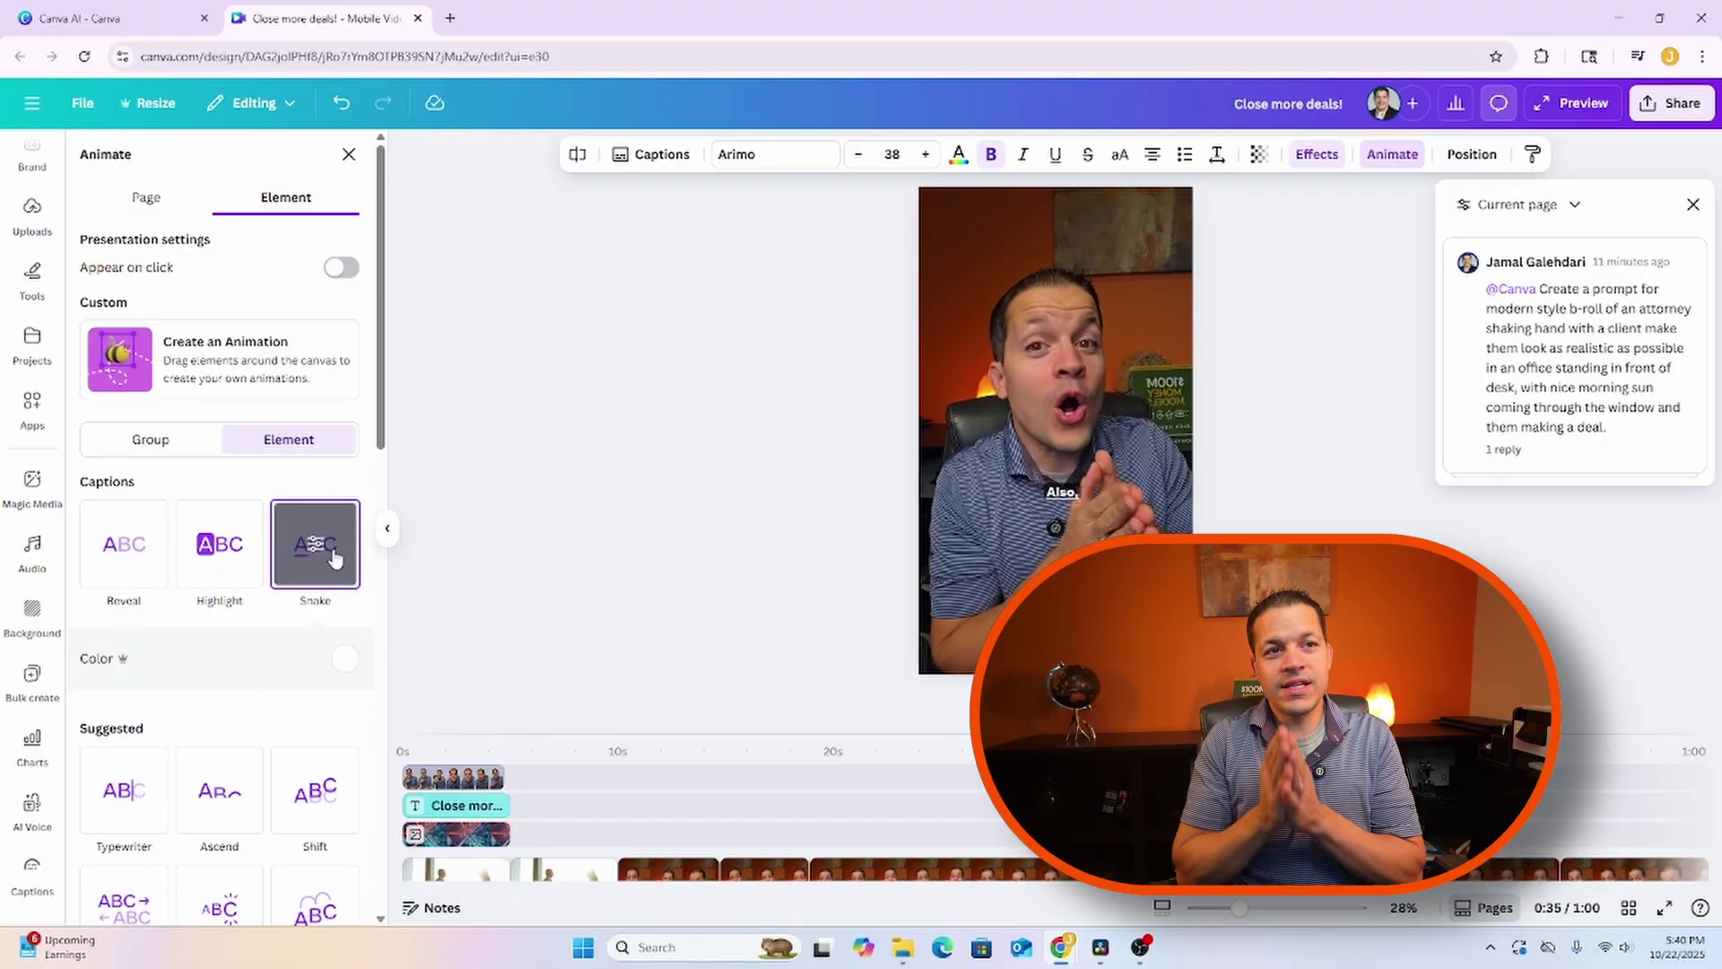
pyautogui.click(342, 658)
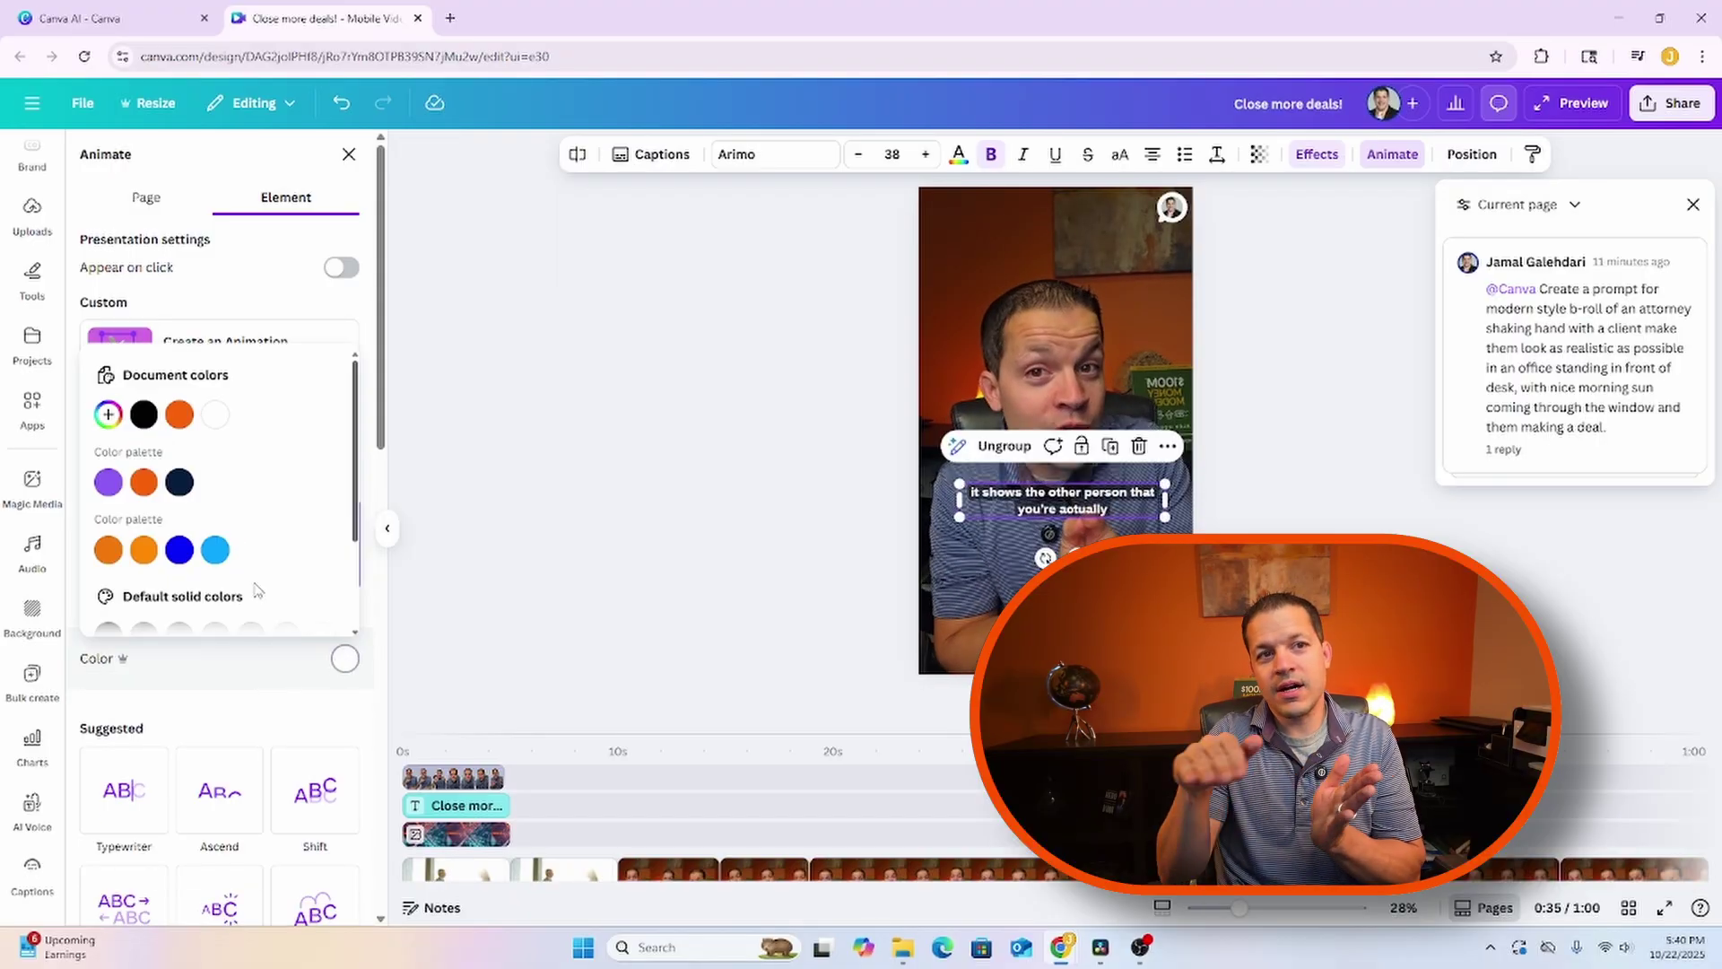
pyautogui.click(180, 413)
pyautogui.click(258, 684)
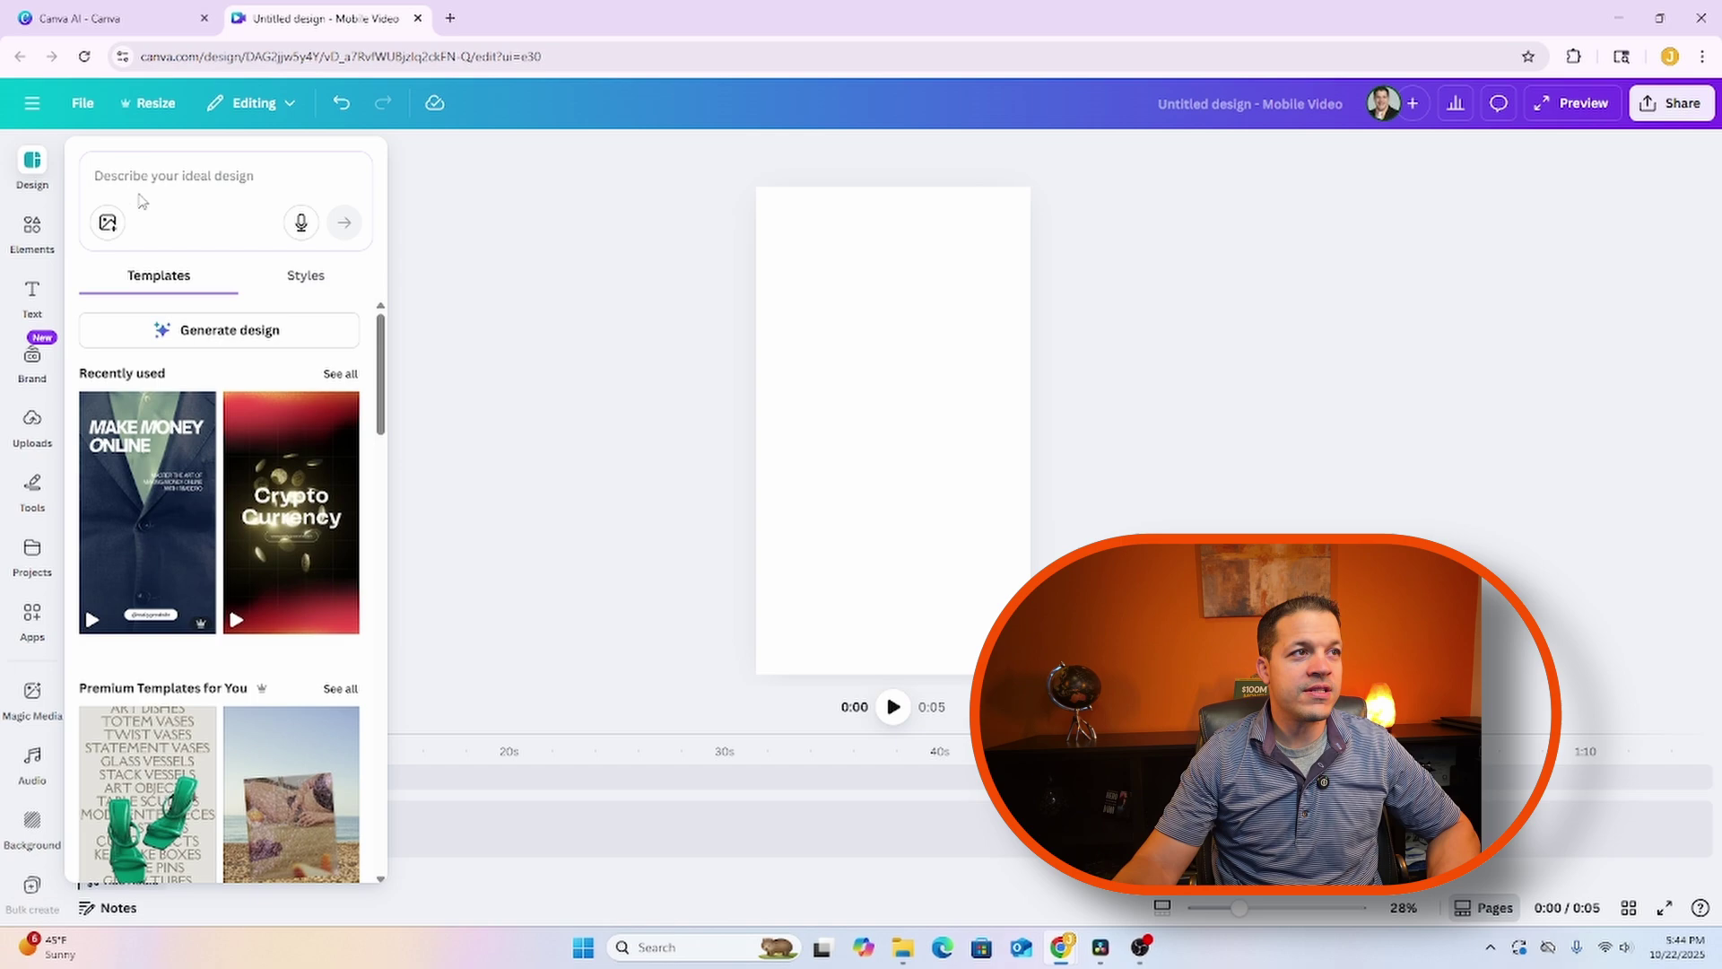
# - Attach two phone video clips (51s and 6s) from the computer to the AI design prompt
pyautogui.click(109, 223)
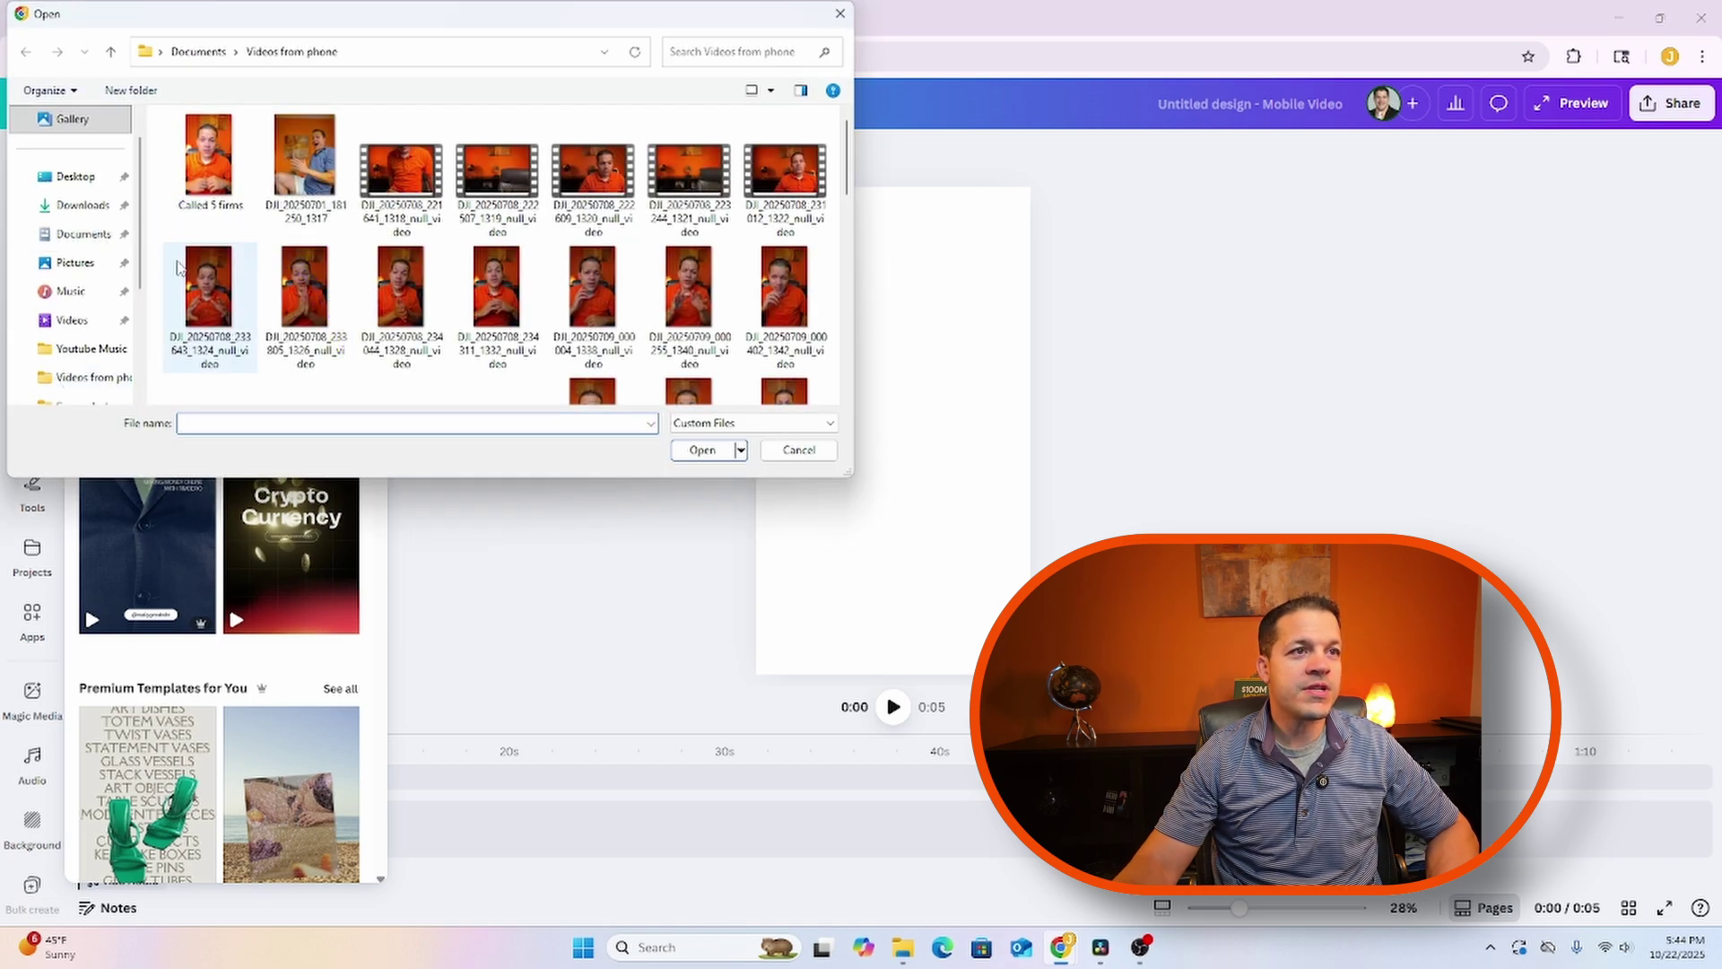
pyautogui.moveTo(182, 257); pyautogui.dragTo(570, 344)
pyautogui.scroll(-1, 359, 386)
pyautogui.click(318, 368)
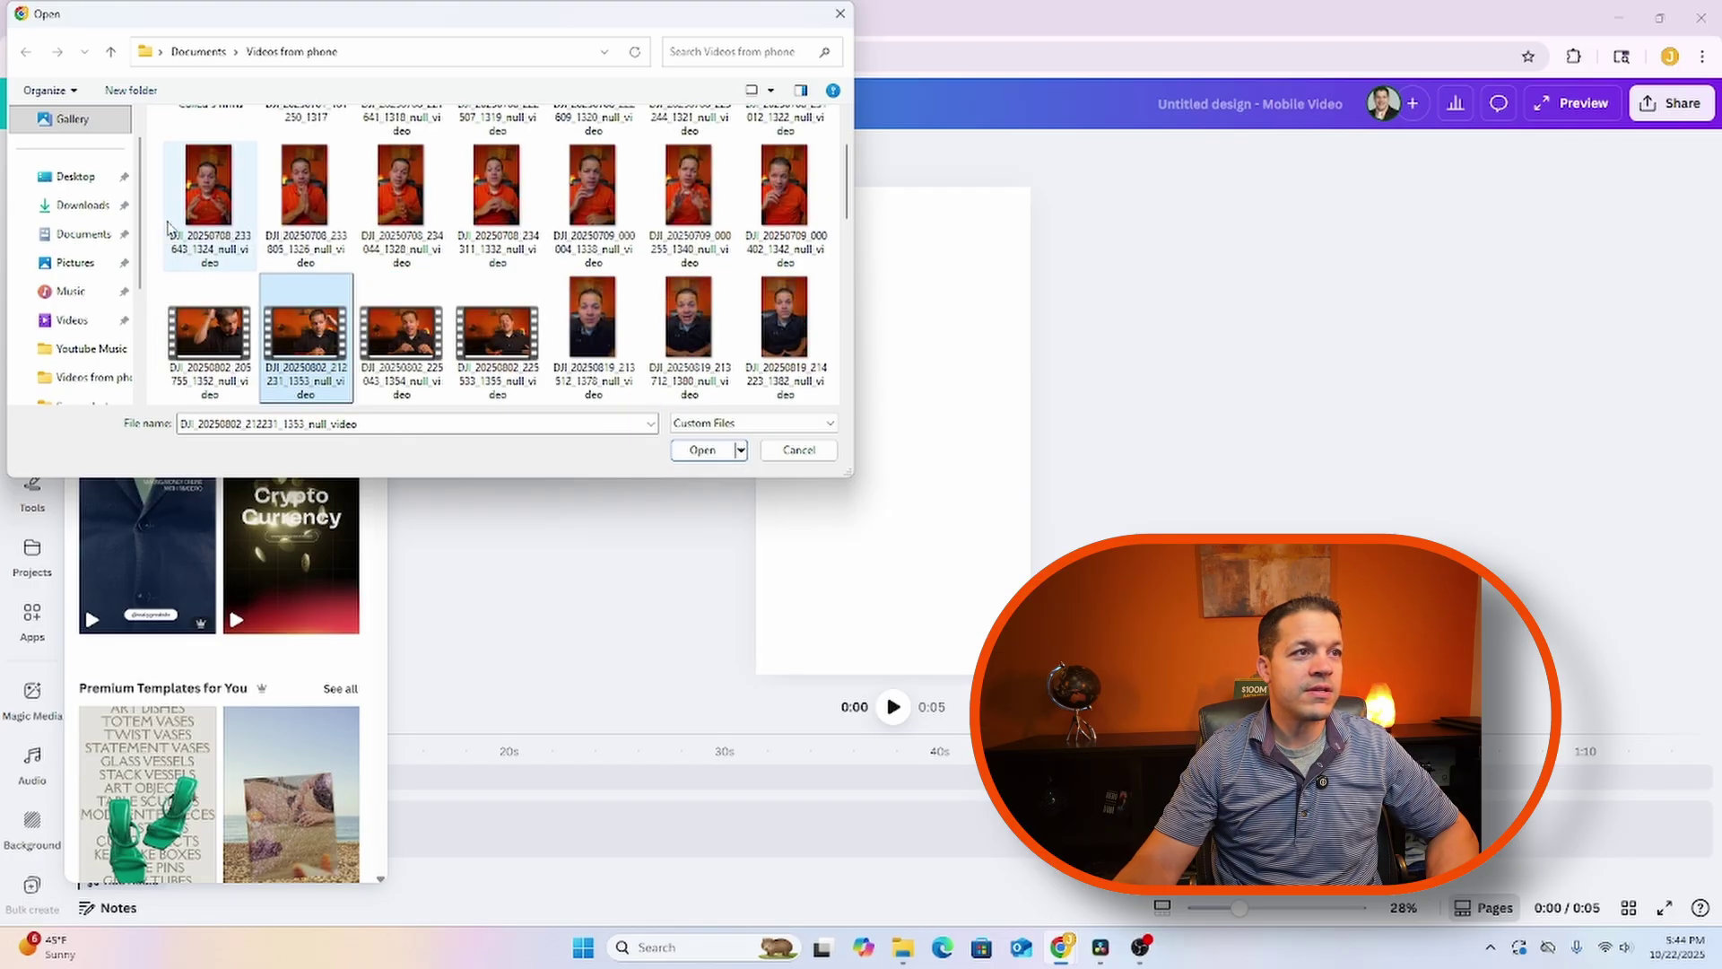
pyautogui.moveTo(166, 218); pyautogui.dragTo(399, 221)
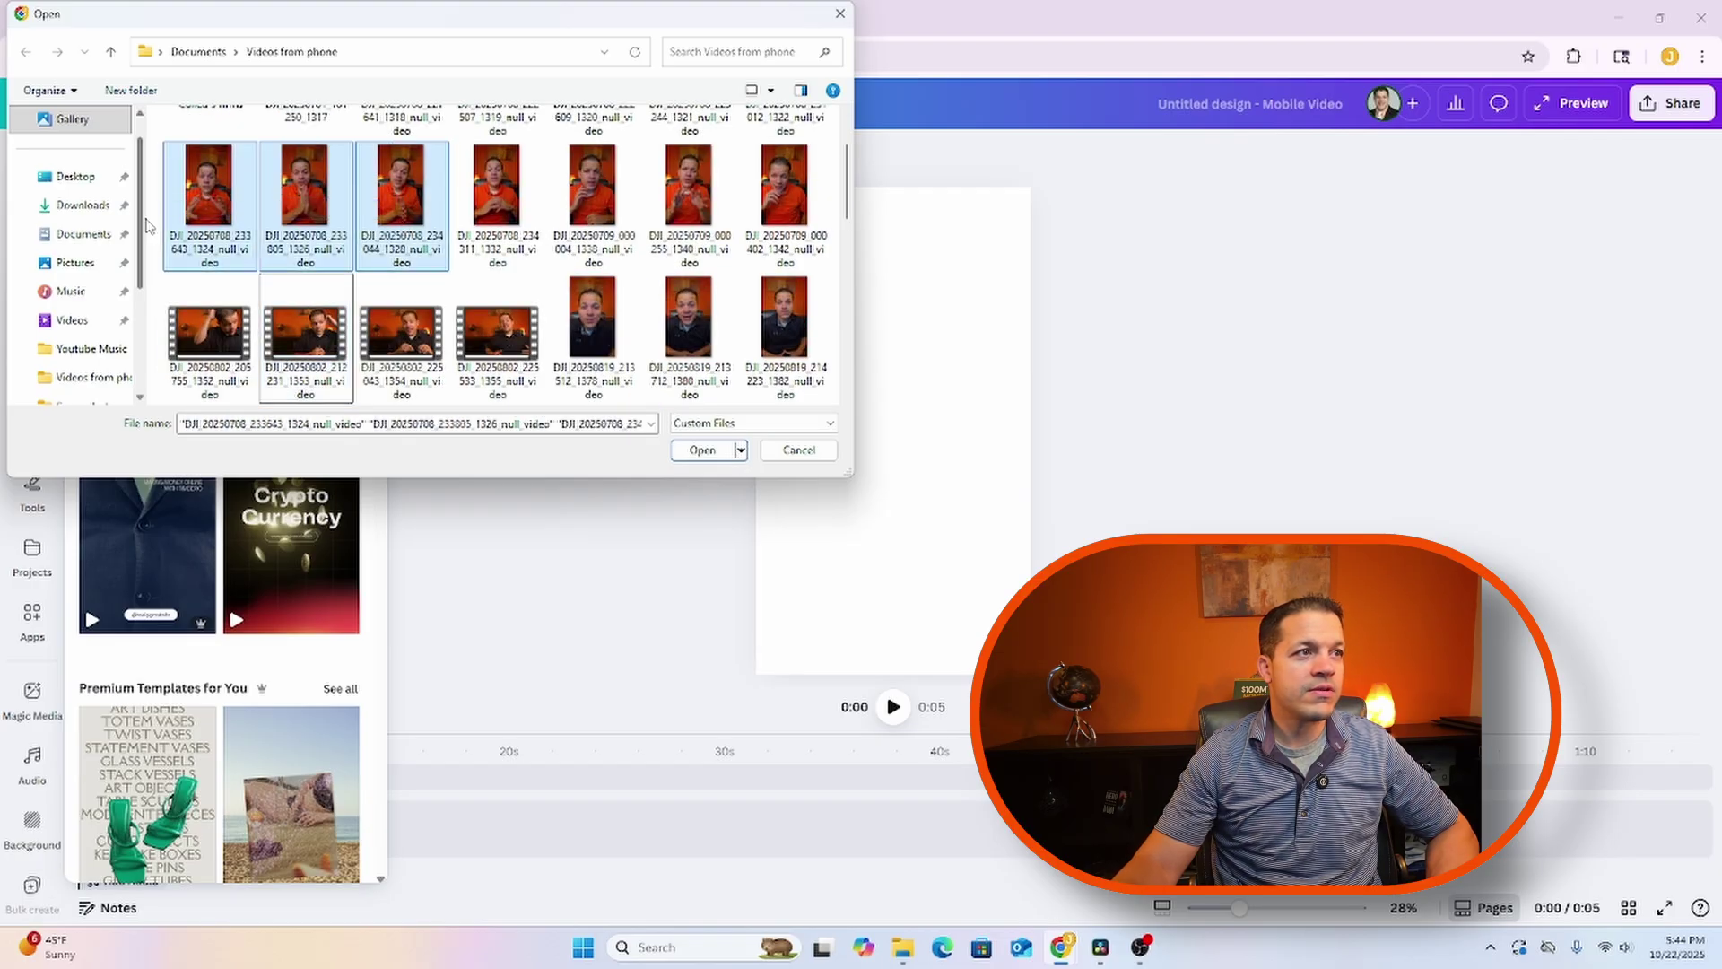
pyautogui.moveTo(156, 217); pyautogui.dragTo(392, 184)
pyautogui.click(702, 450)
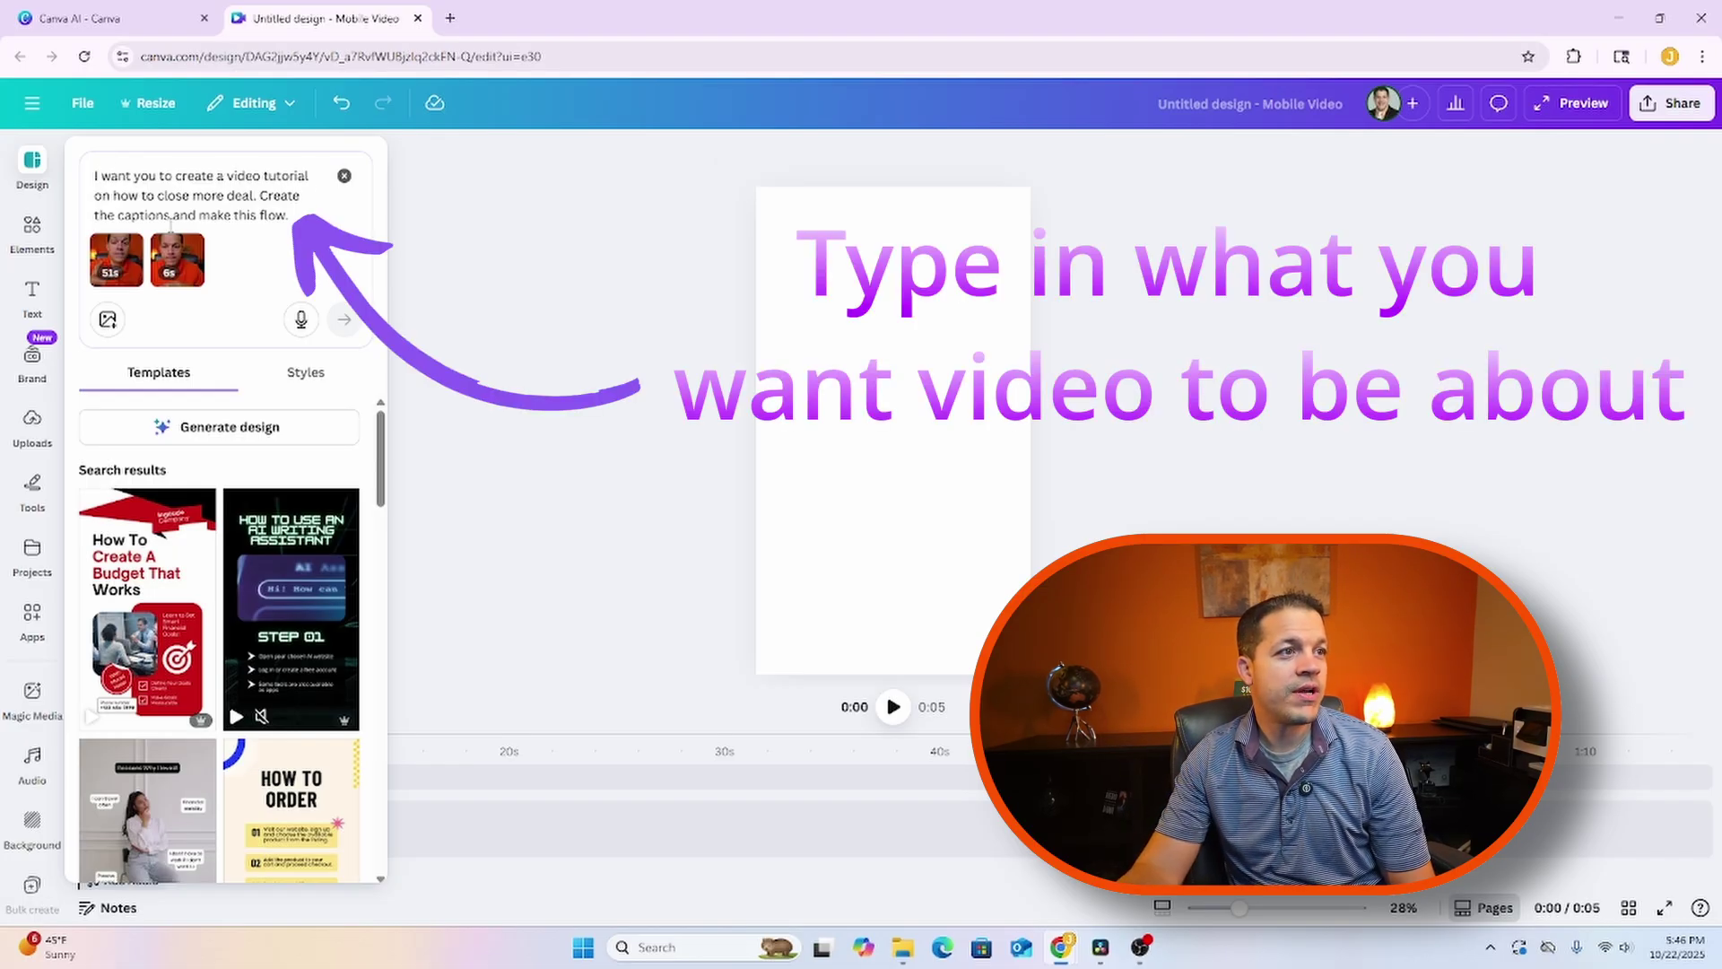
# - Generate a 0:19 AI video with a 'BUILD TRUST' caption, place it on the page and preview it
pyautogui.click(219, 434)
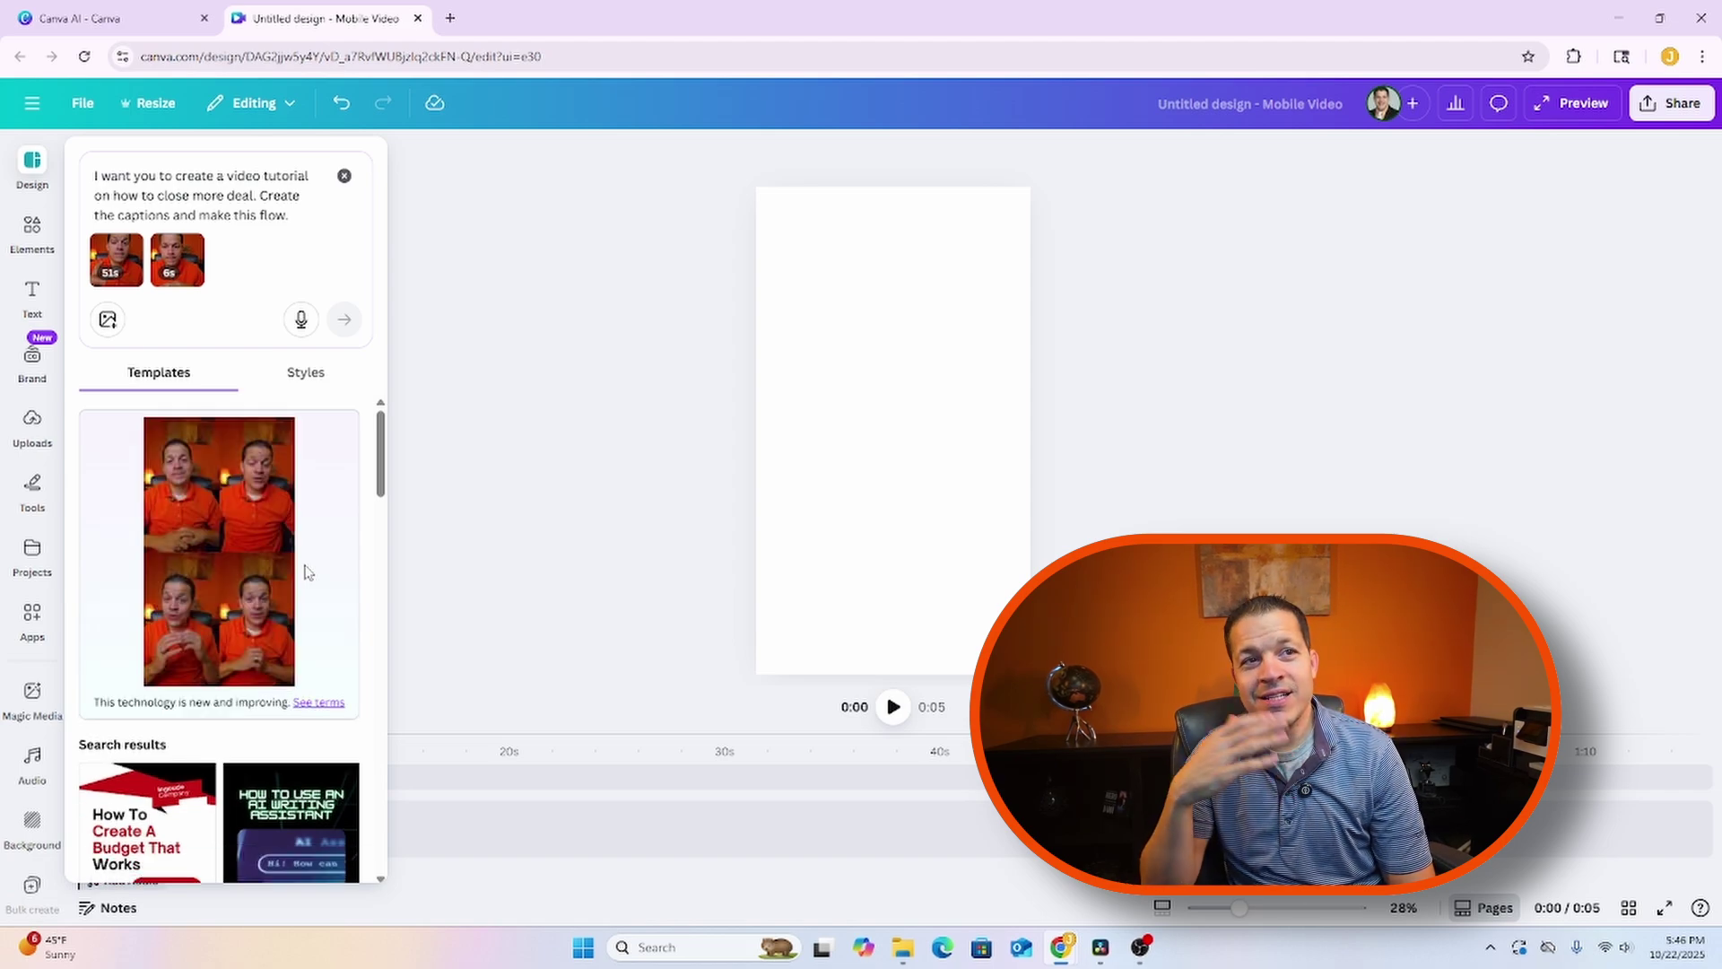
pyautogui.click(304, 572)
pyautogui.click(893, 706)
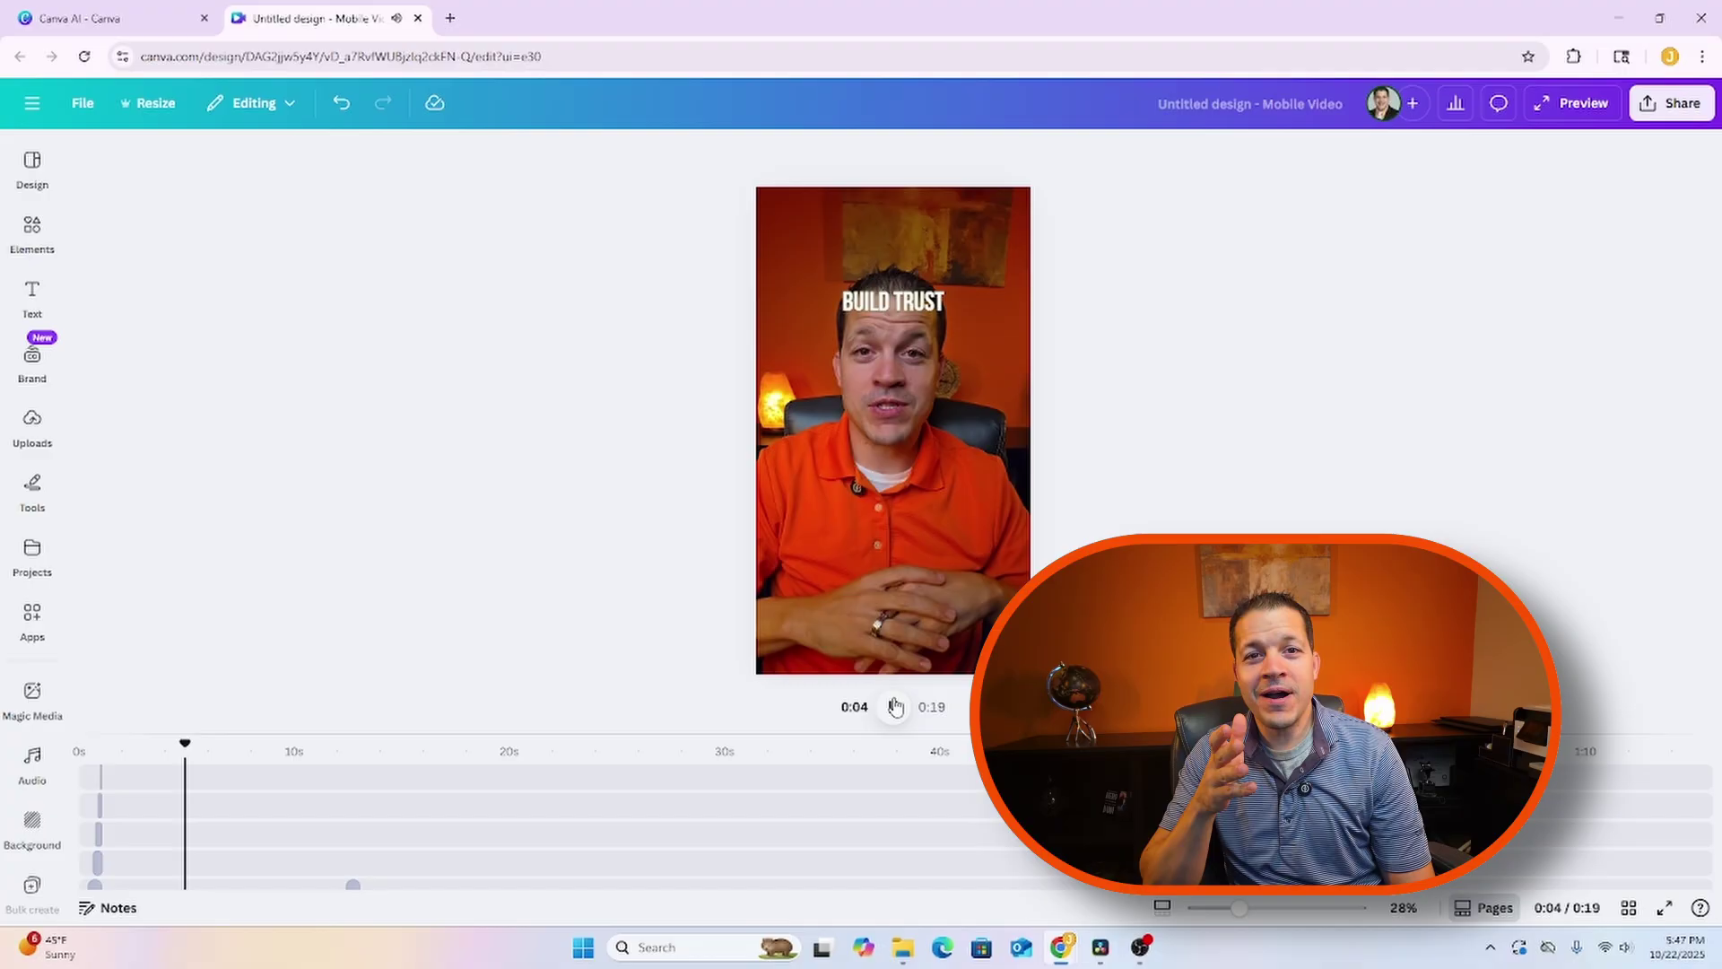